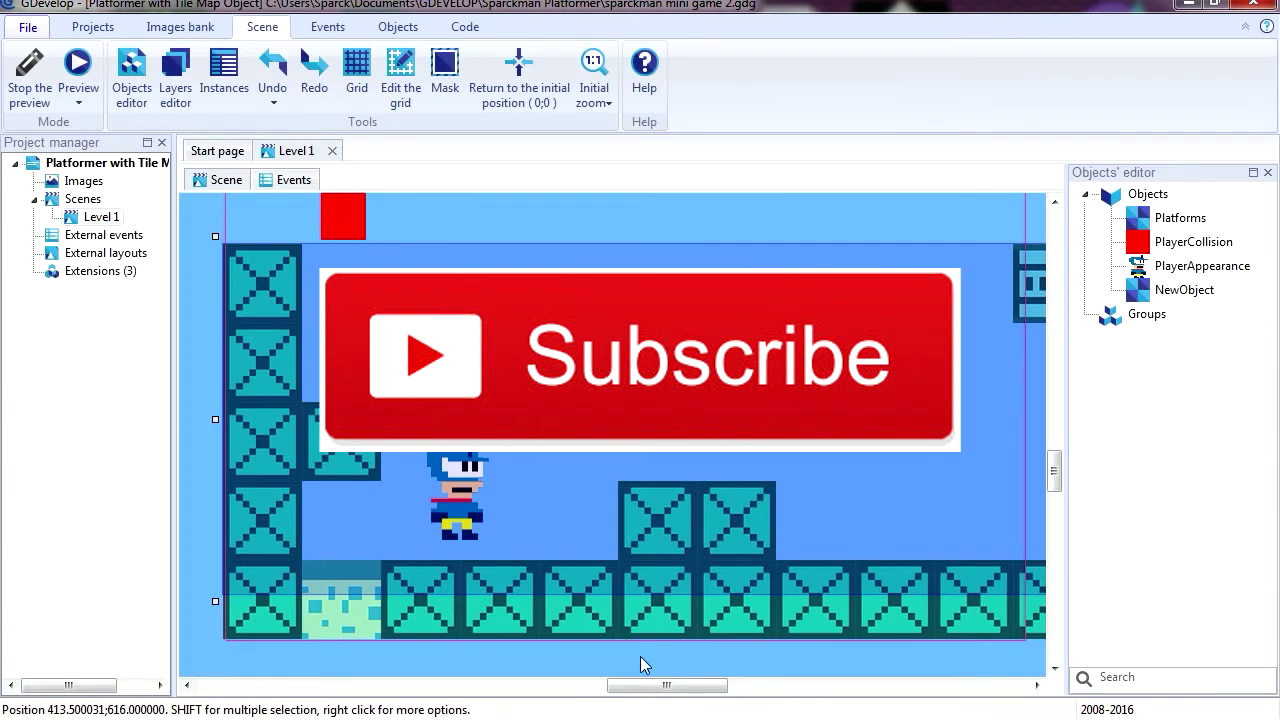
Preview the level, running the player right and jumping across the platforms.
click(77, 64)
key(Right)
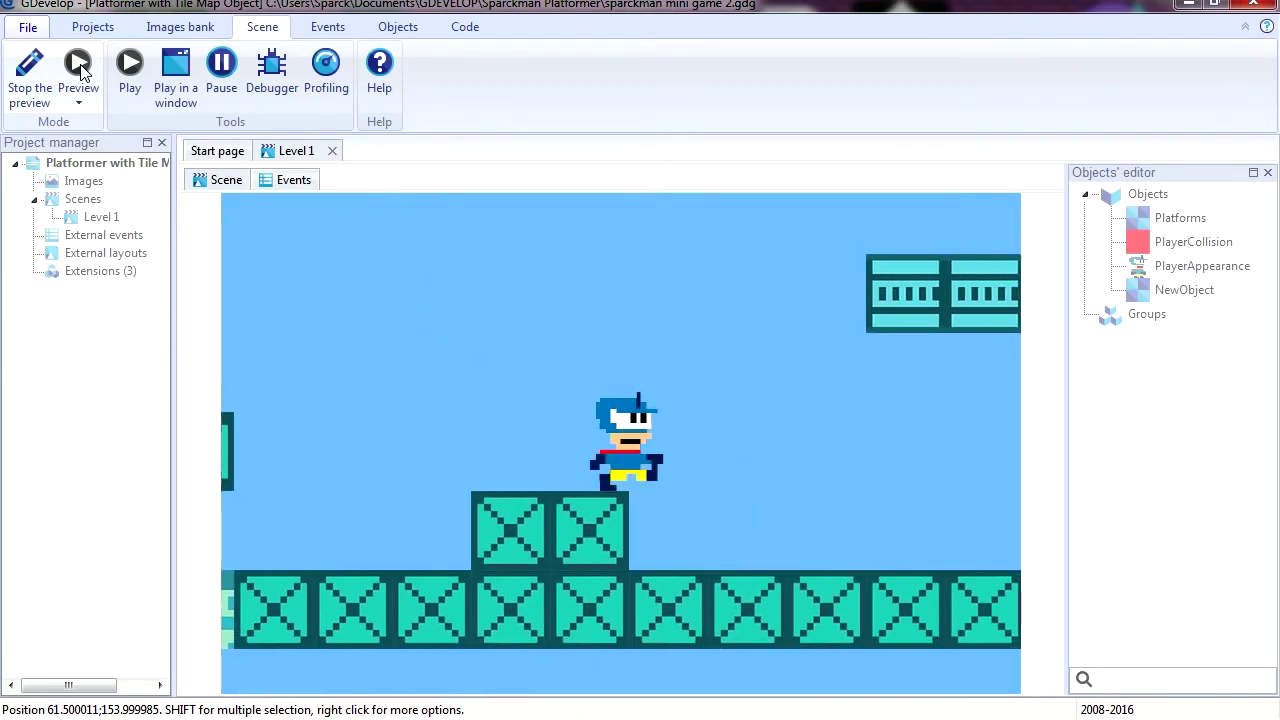
key(space)
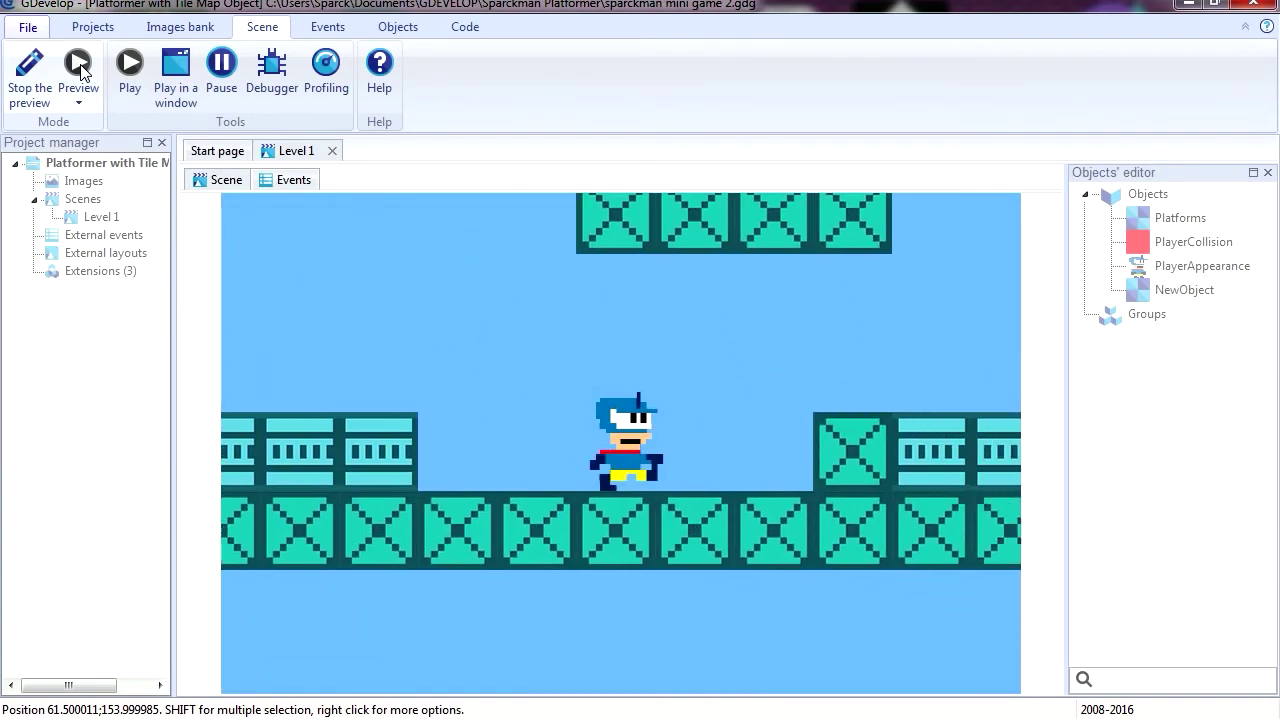
key(space)
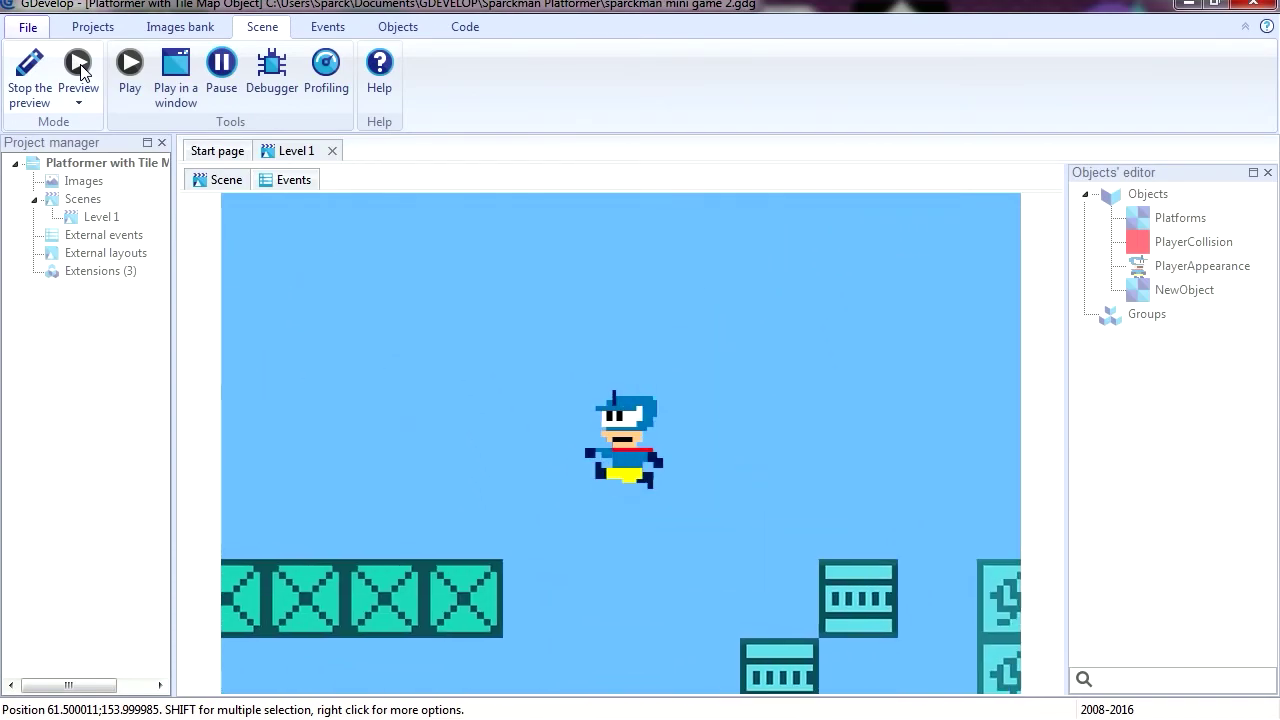
key(space)
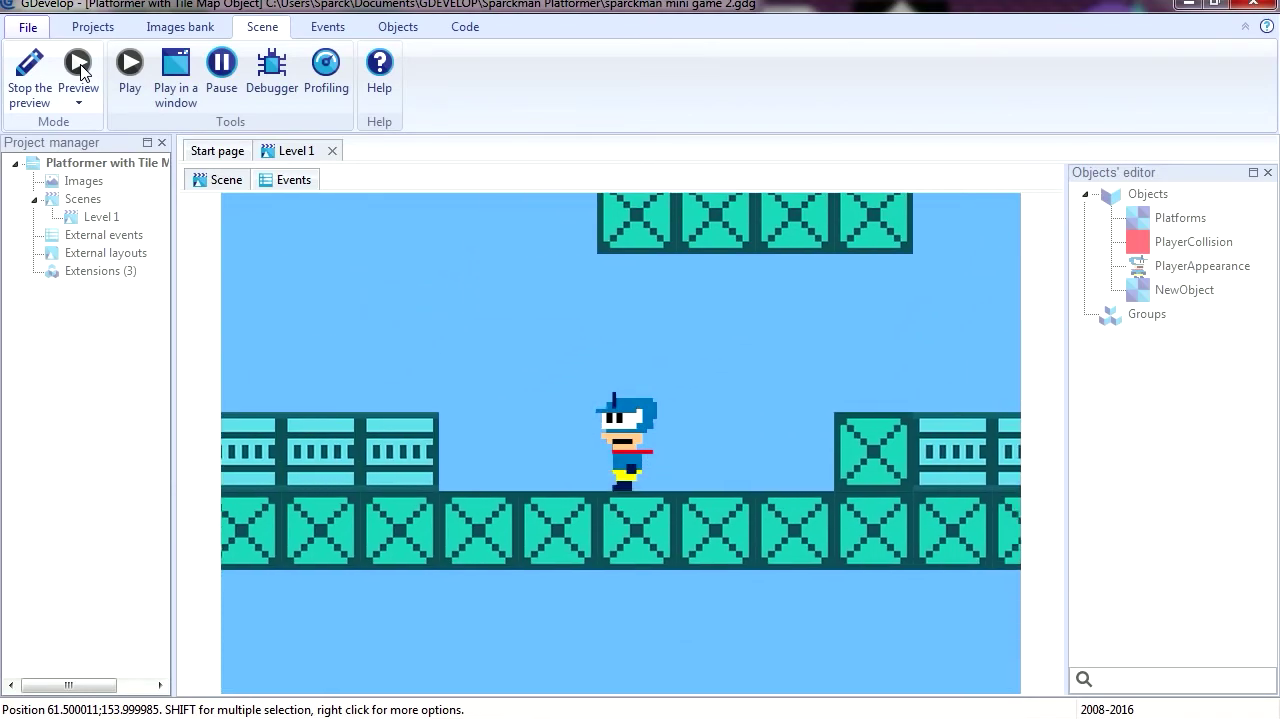
key(space)
click(30, 68)
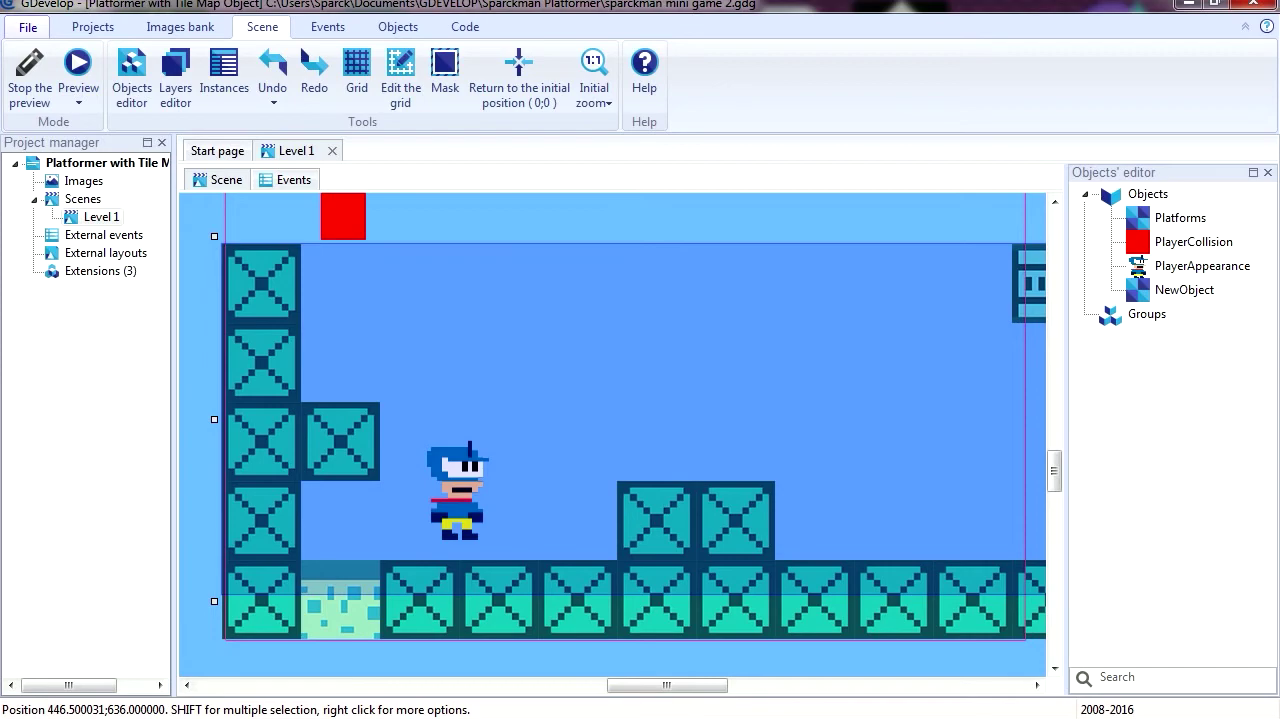
Open blocks_90.png in Photoshop in its own window, zoomed to 200%.
key(super)
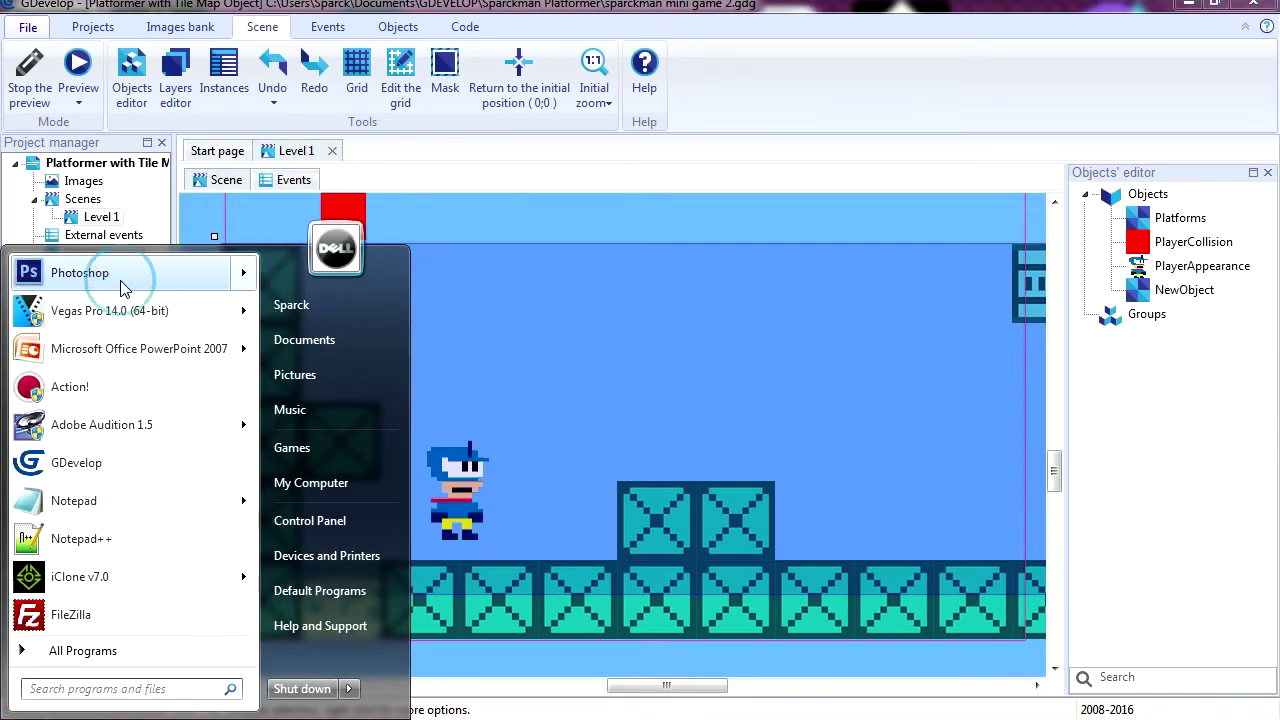
click(120, 280)
key(ctrl+o)
double_click(338, 160)
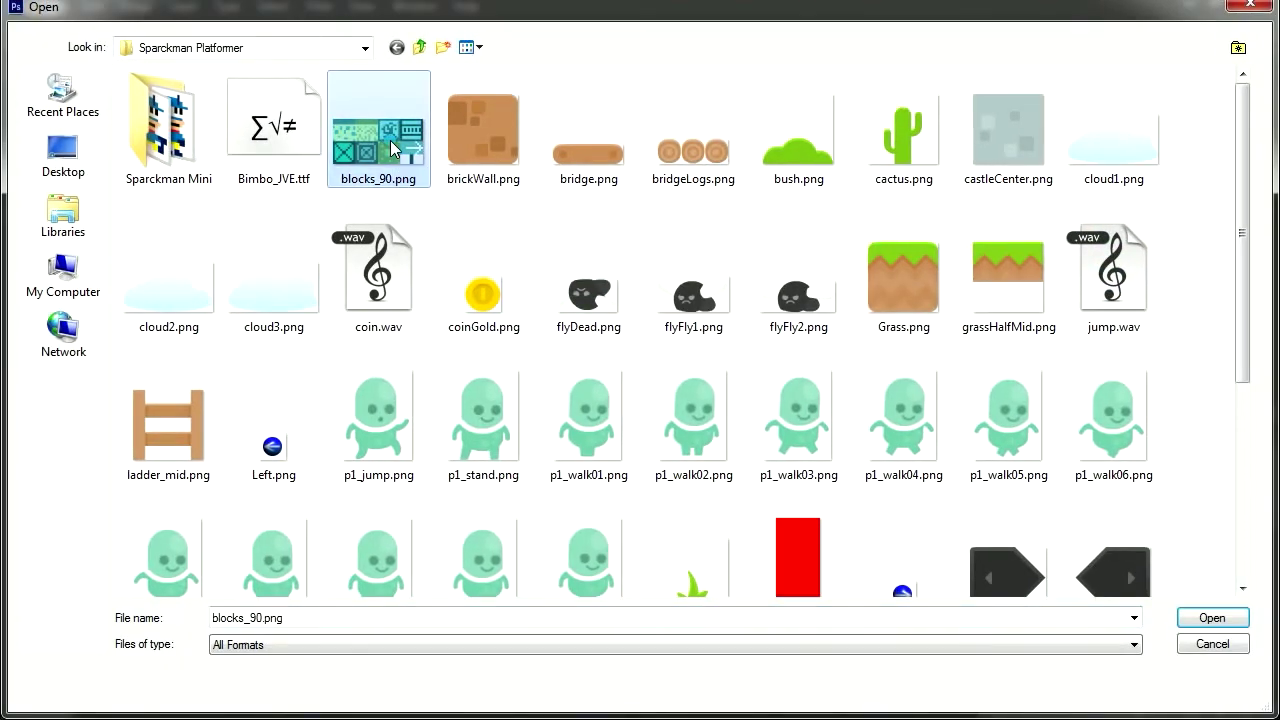
drag(199, 64, 275, 147)
click(52, 338)
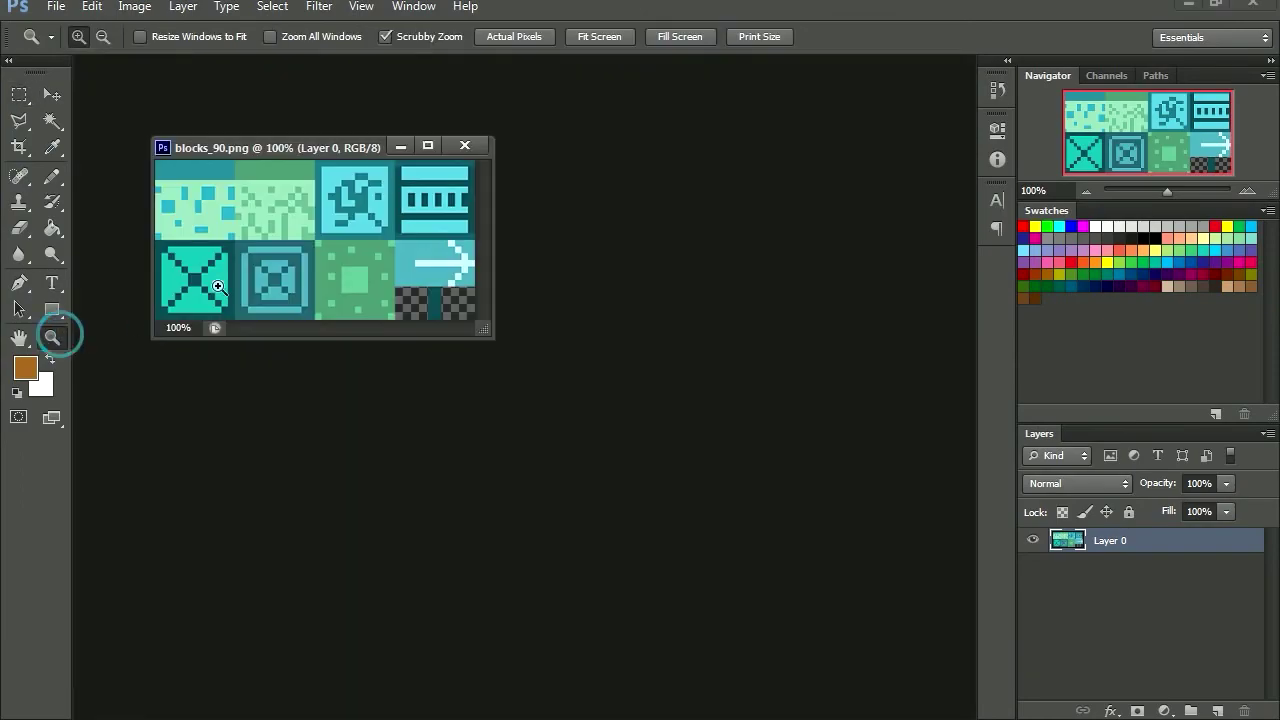
click(376, 200)
drag(484, 332, 818, 572)
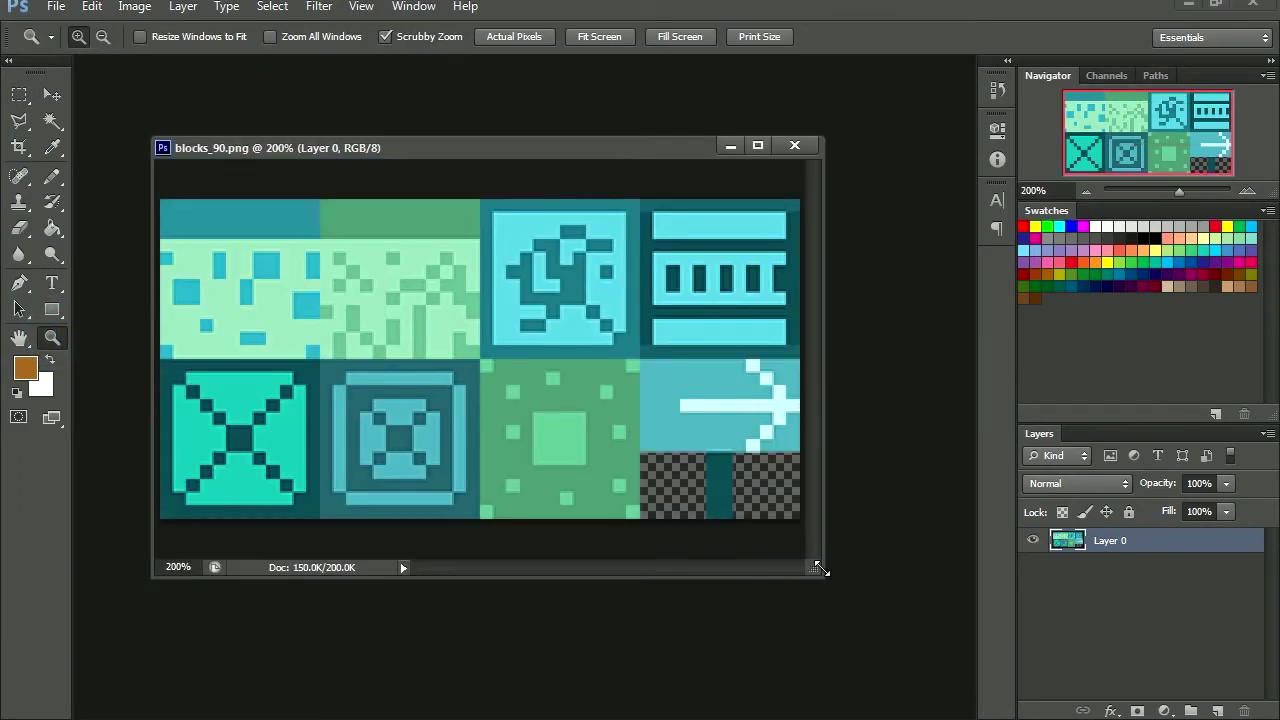
drag(818, 572, 873, 614)
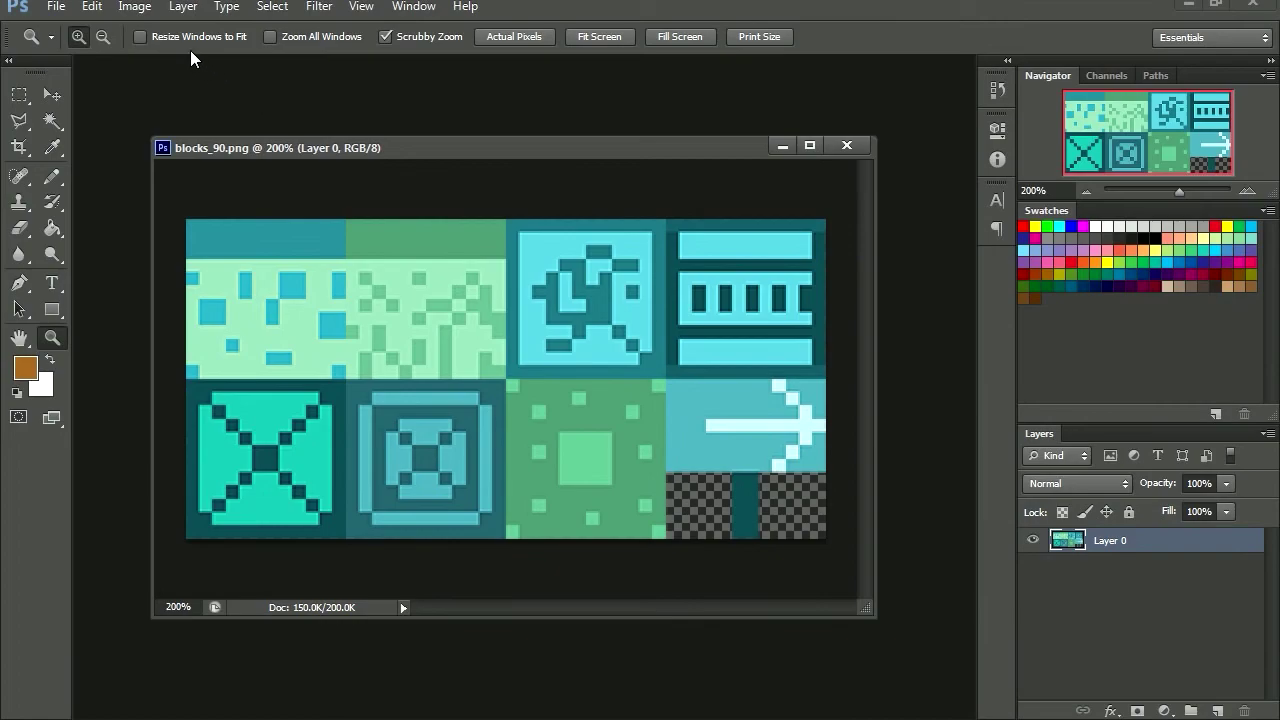
Shift the tileset's hue with Hue/Saturation so the teal tiles become yellow and pink.
click(135, 6)
click(445, 158)
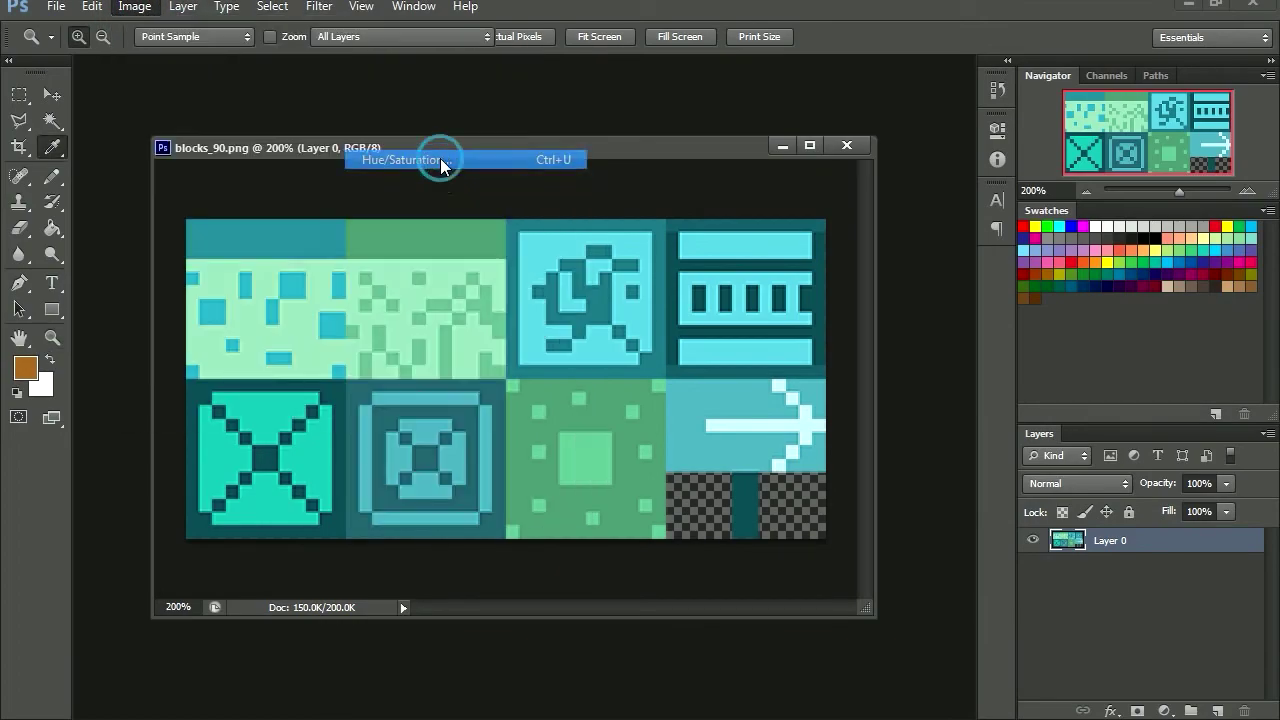
drag(990, 385, 905, 390)
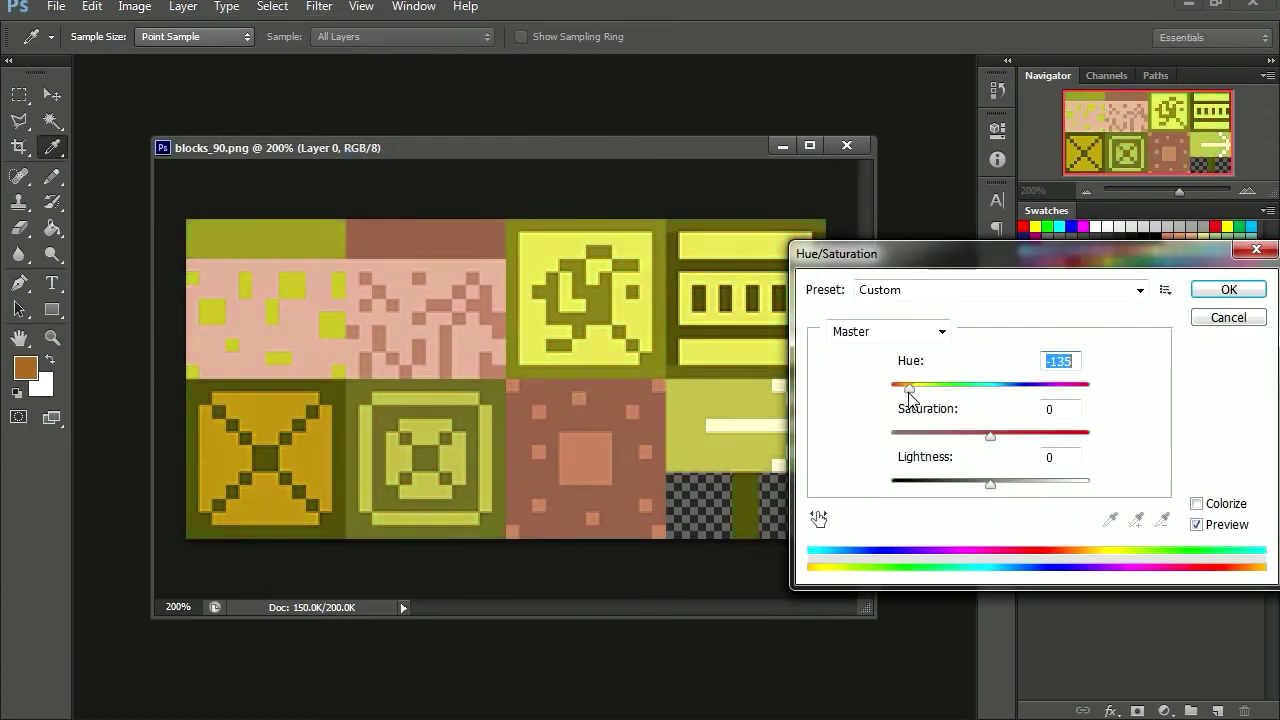
key(Return)
Save the recoloured tileset under a new name as a PNG copy.
click(56, 6)
click(100, 245)
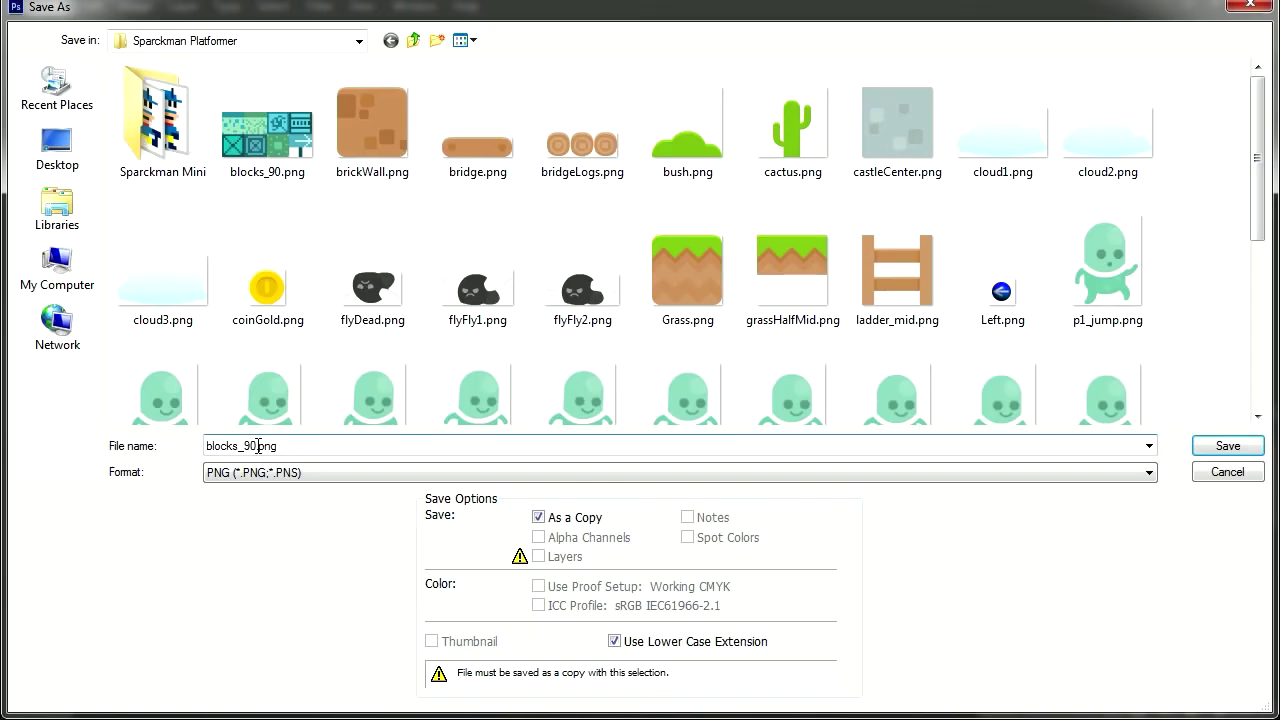
drag(243, 446, 258, 446)
key(Return)
click(722, 218)
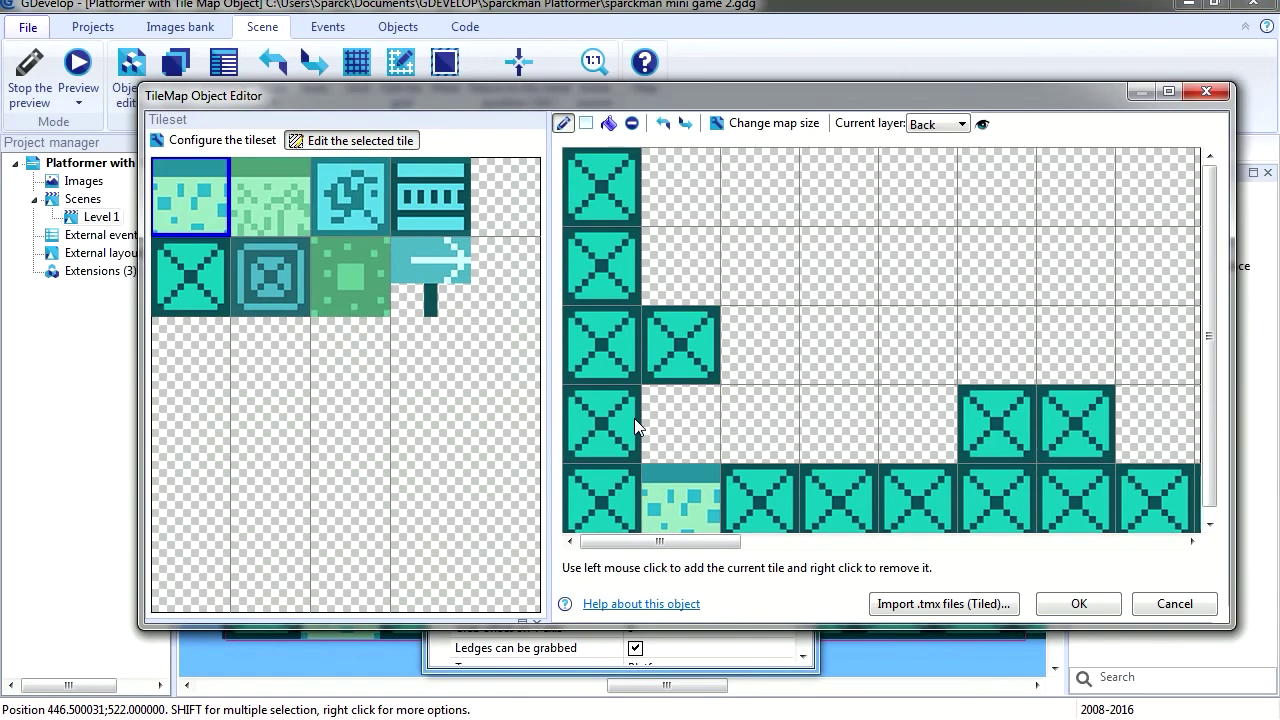
Add blocks_100.png to the project images and set it as the tileset texture.
click(224, 141)
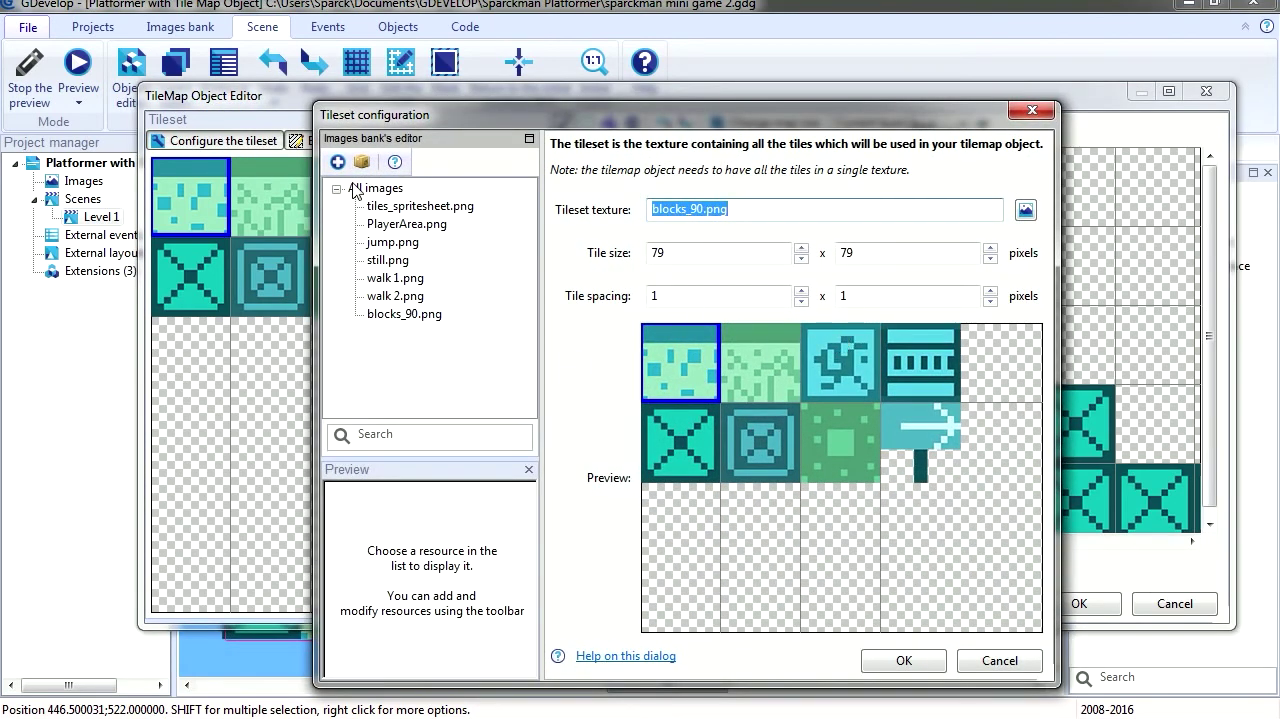
click(340, 163)
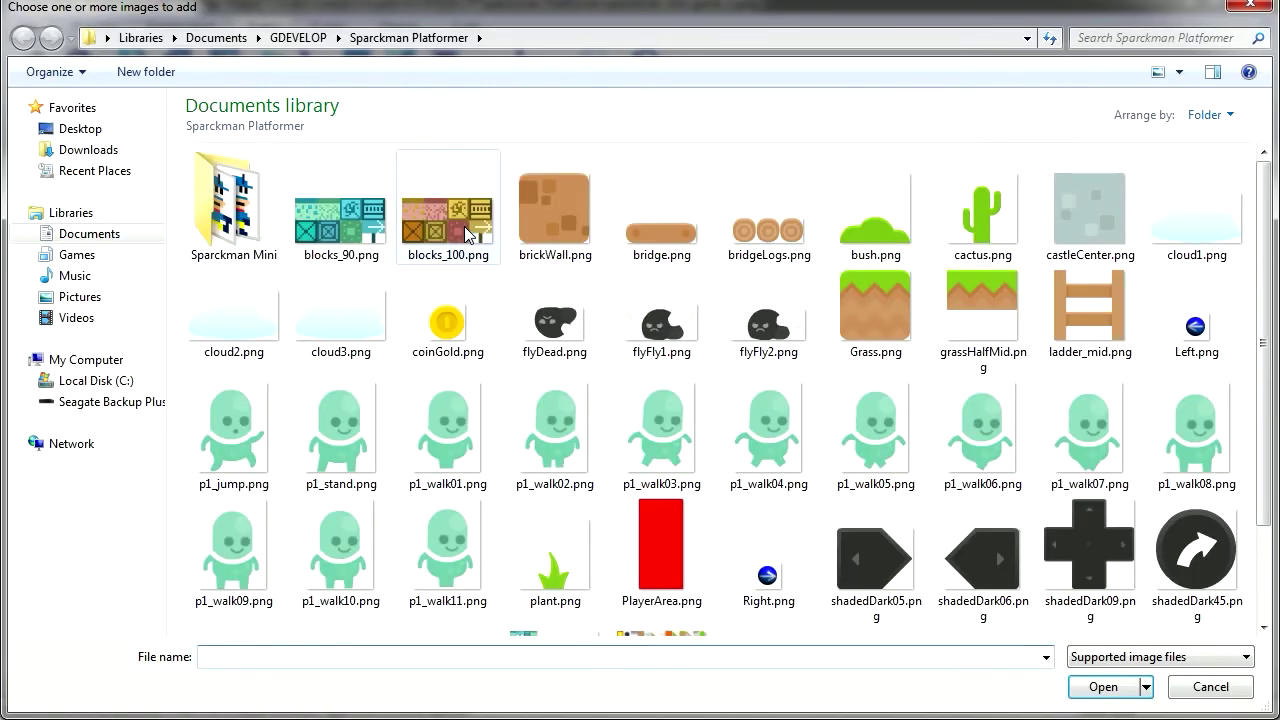
click(448, 215)
click(1092, 690)
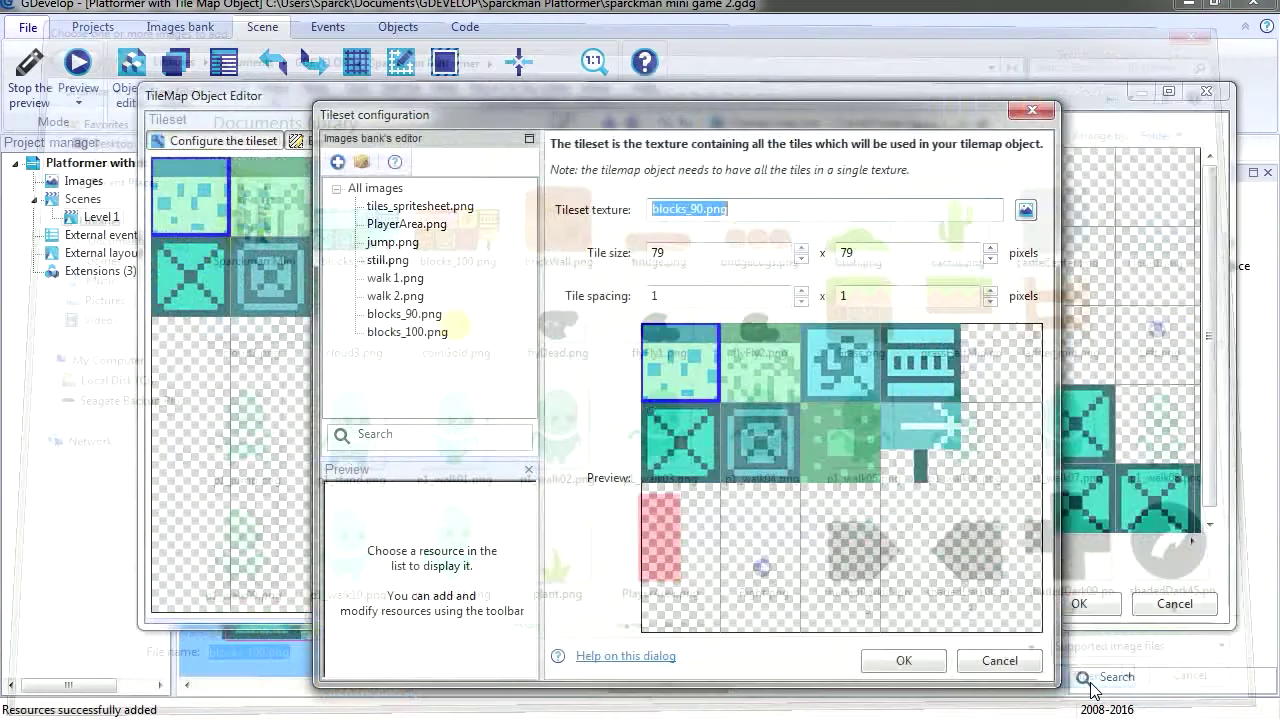
click(440, 332)
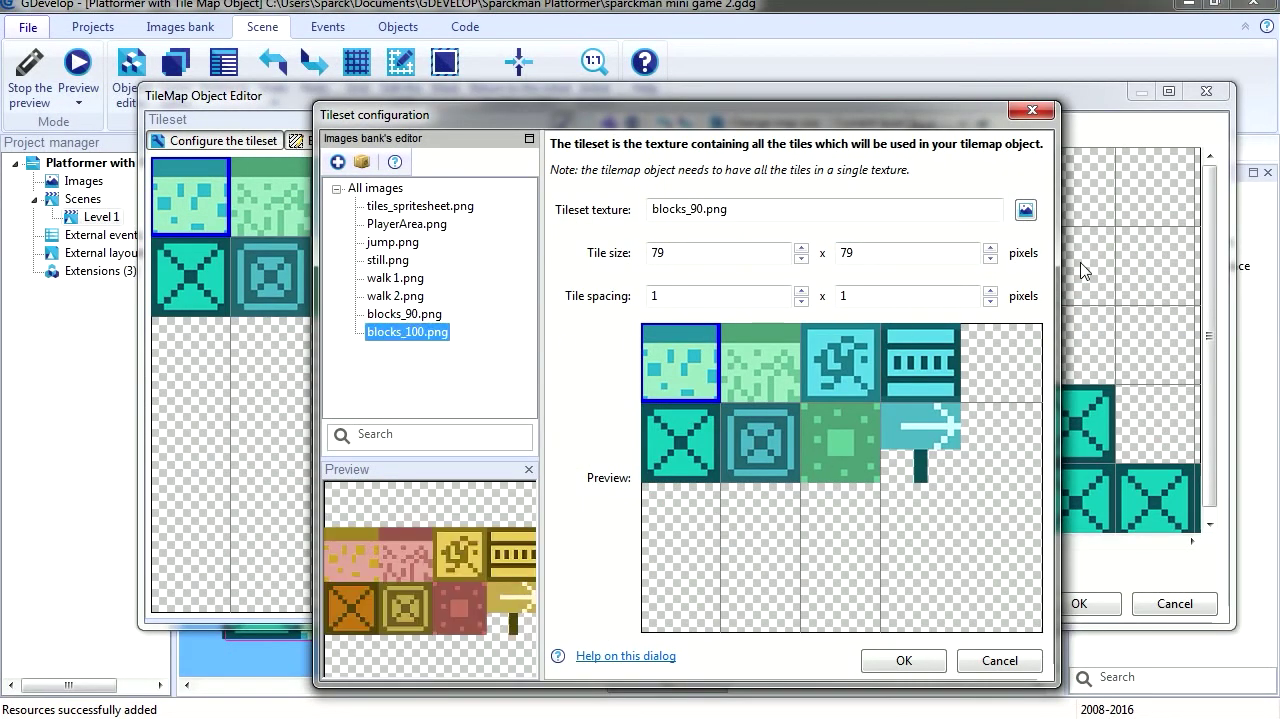
click(1025, 211)
Inspect and dismiss the sRGB iCCP profile warning.
drag(700, 356, 804, 336)
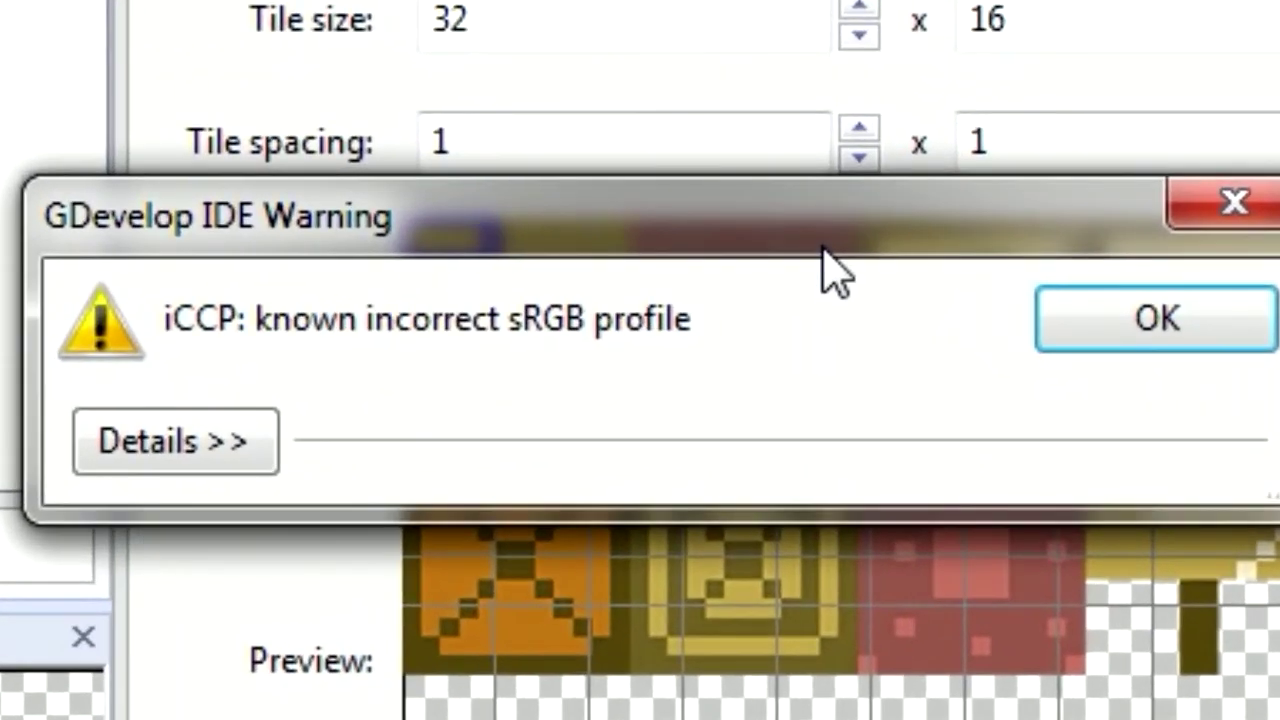
click(560, 400)
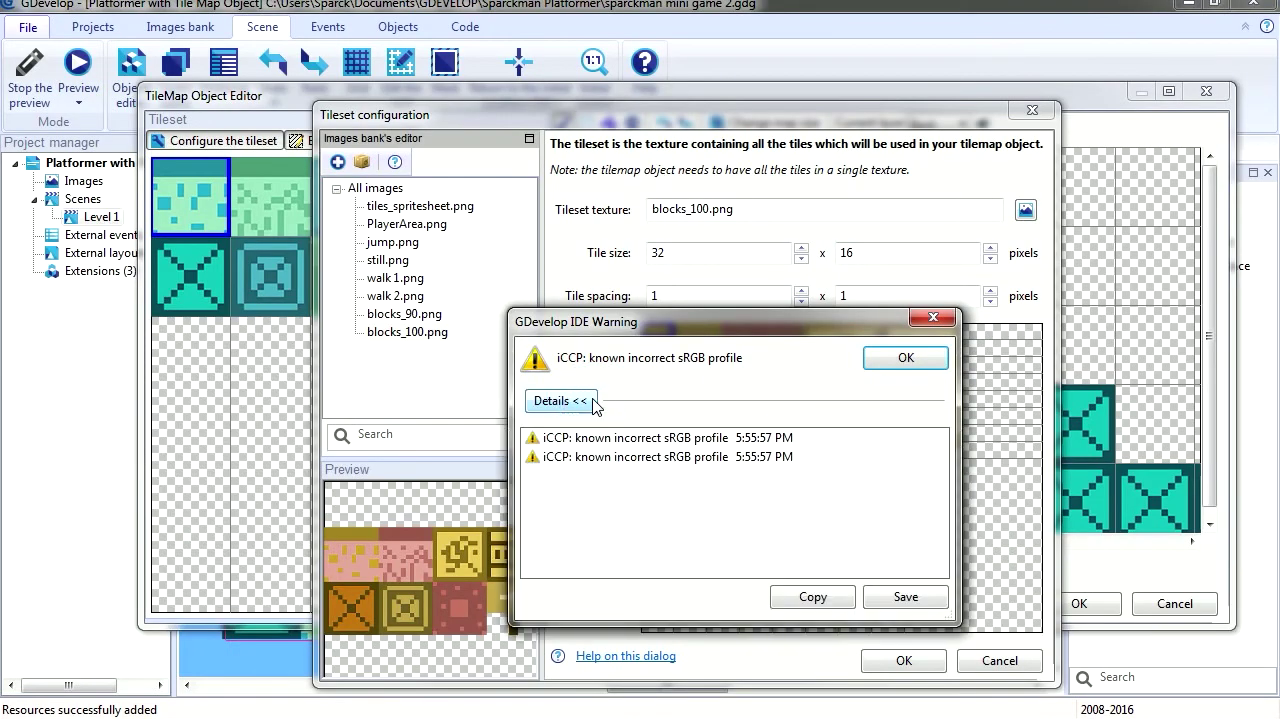
click(705, 440)
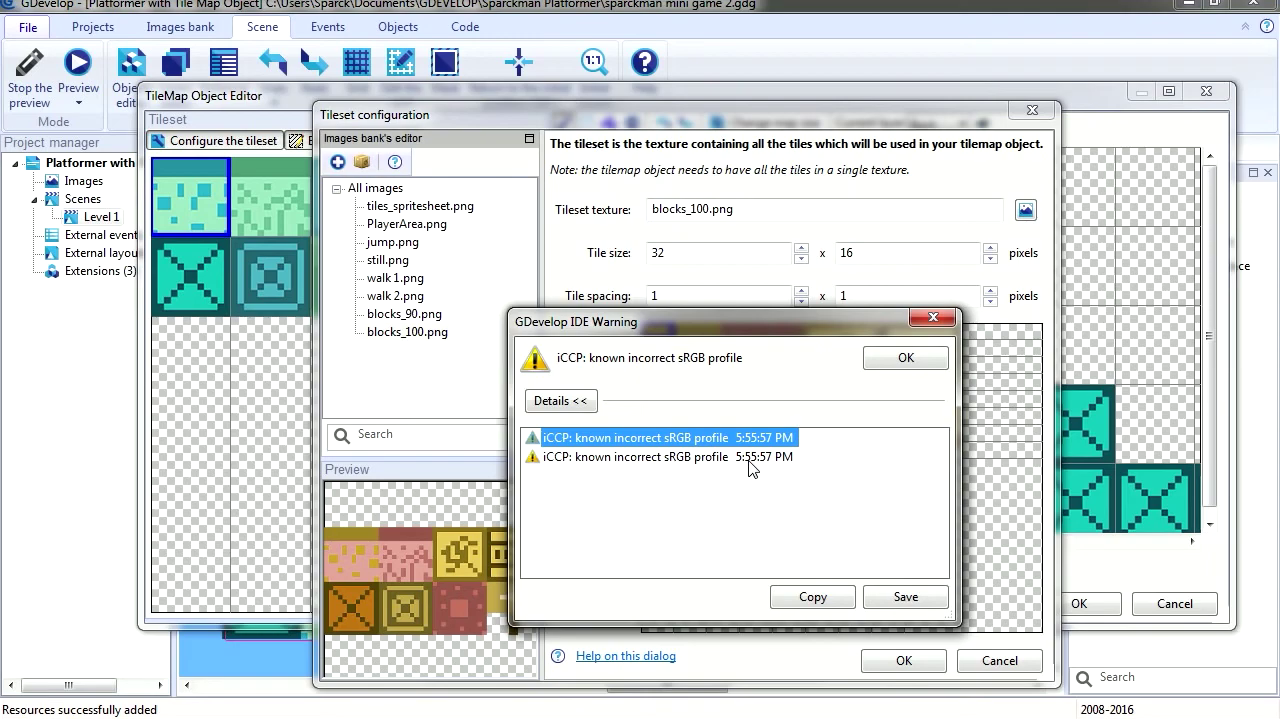
key(Return)
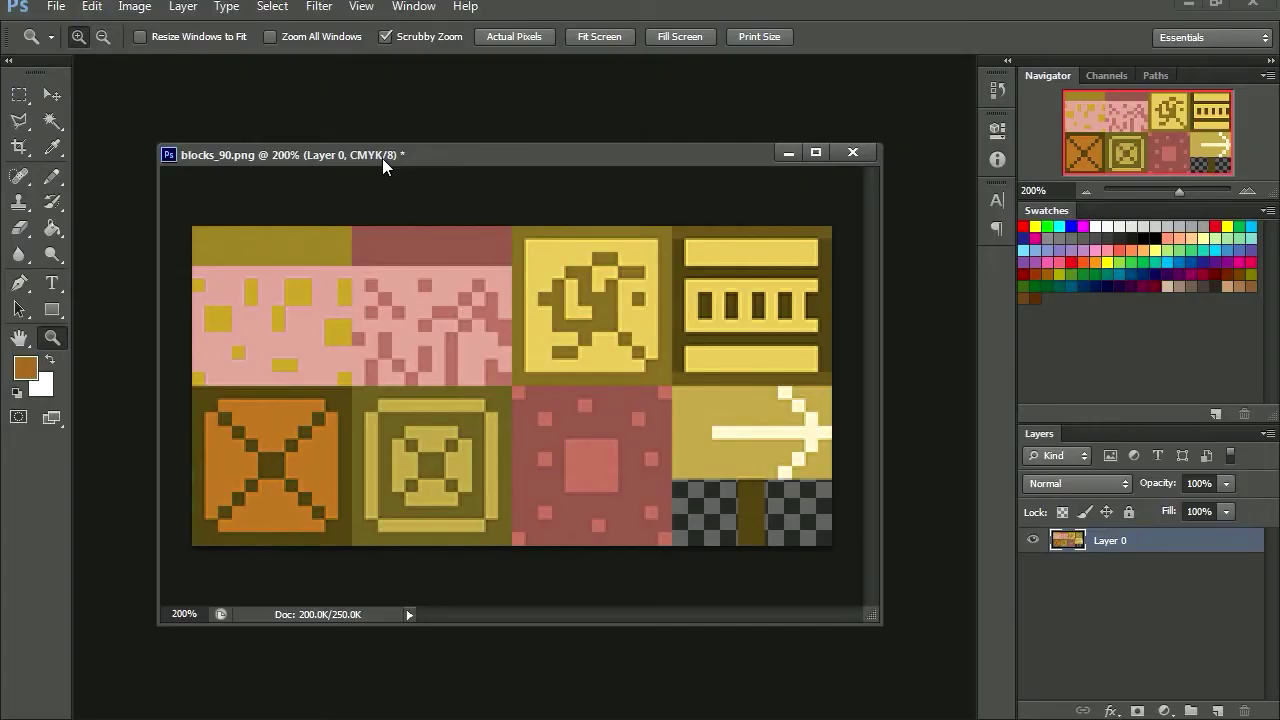
Convert the recoloured tileset image to RGB Color mode and start a Save As.
click(125, 12)
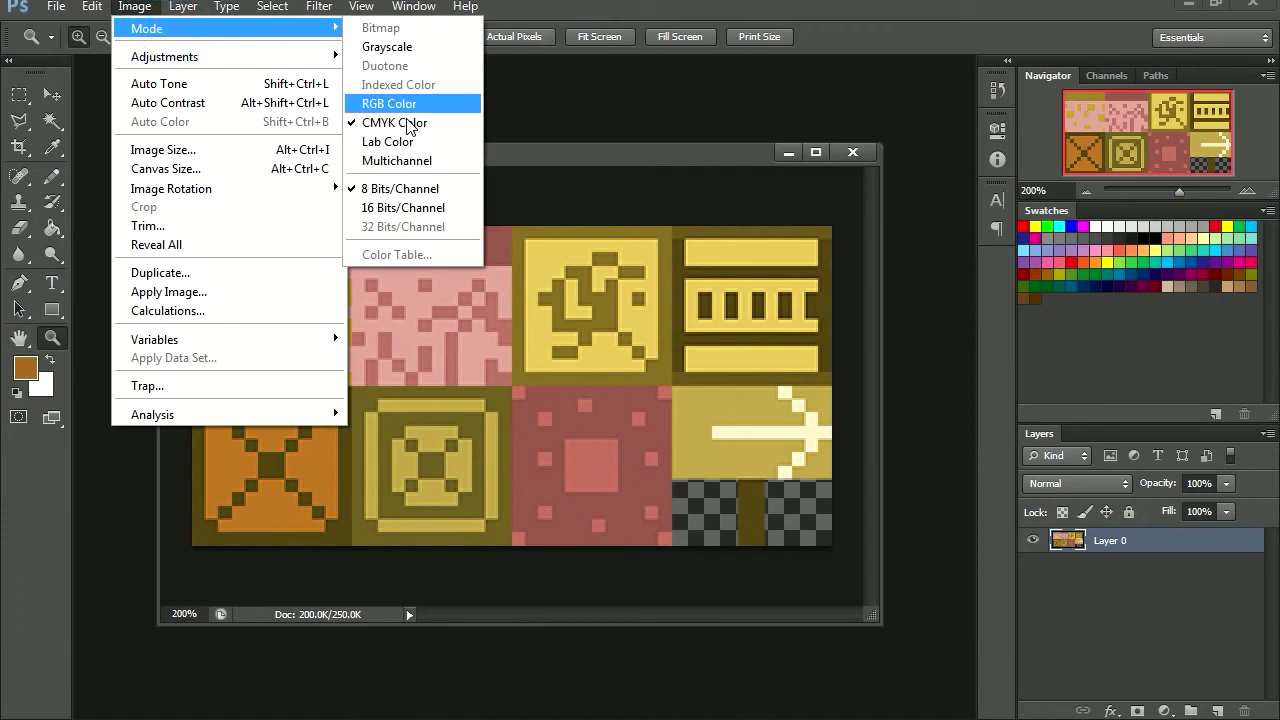
click(410, 104)
drag(424, 160, 438, 145)
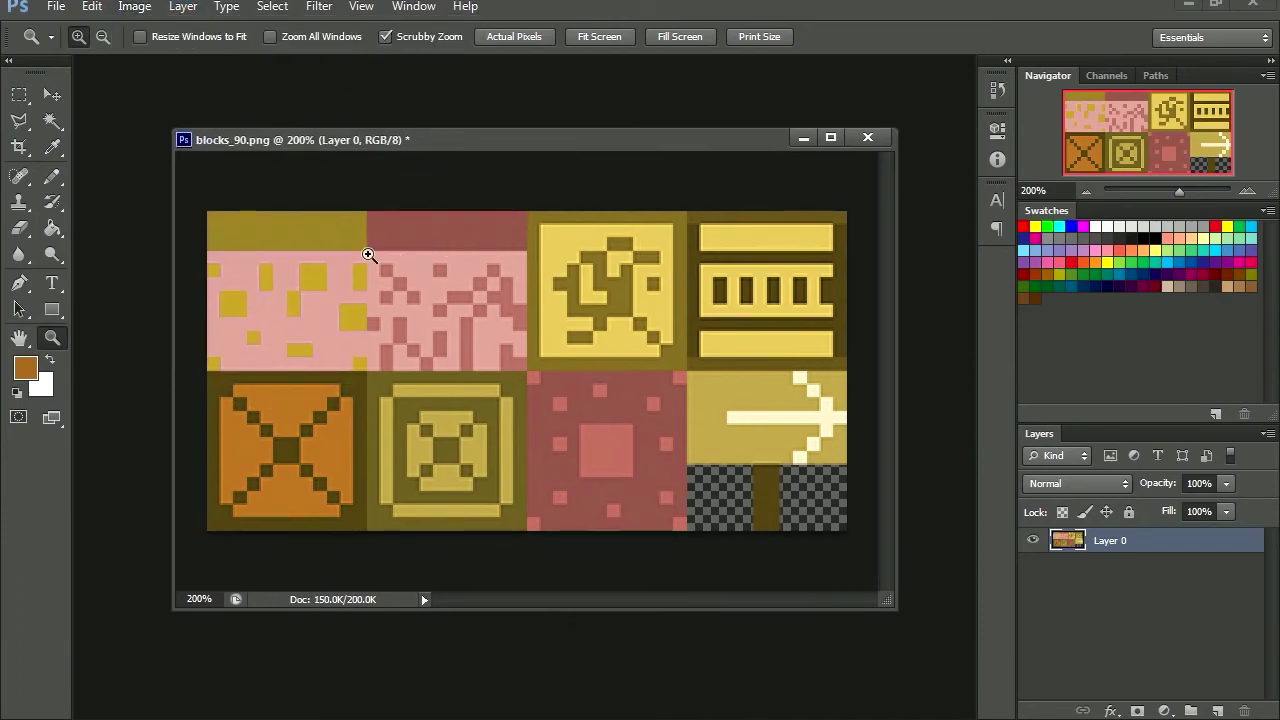
click(56, 7)
click(102, 246)
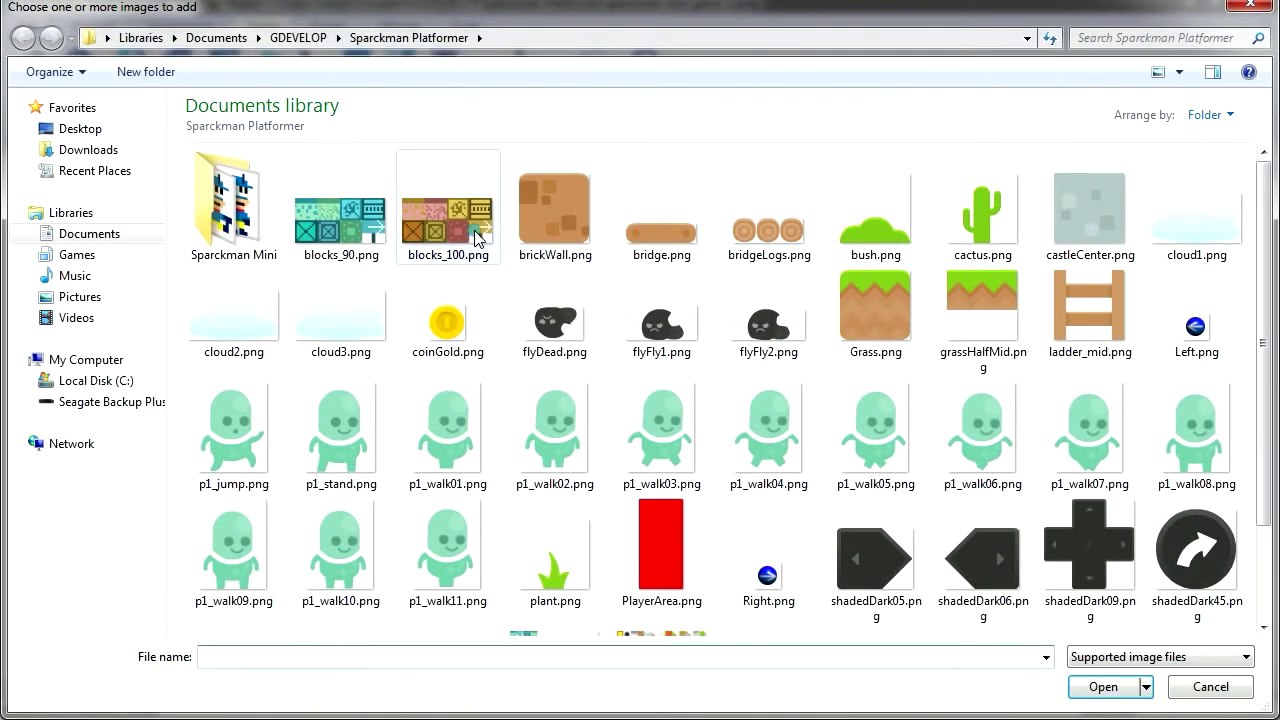
Re-apply blocks_100.png as the tileset texture and dismiss the recurring sRGB warning.
double_click(483, 240)
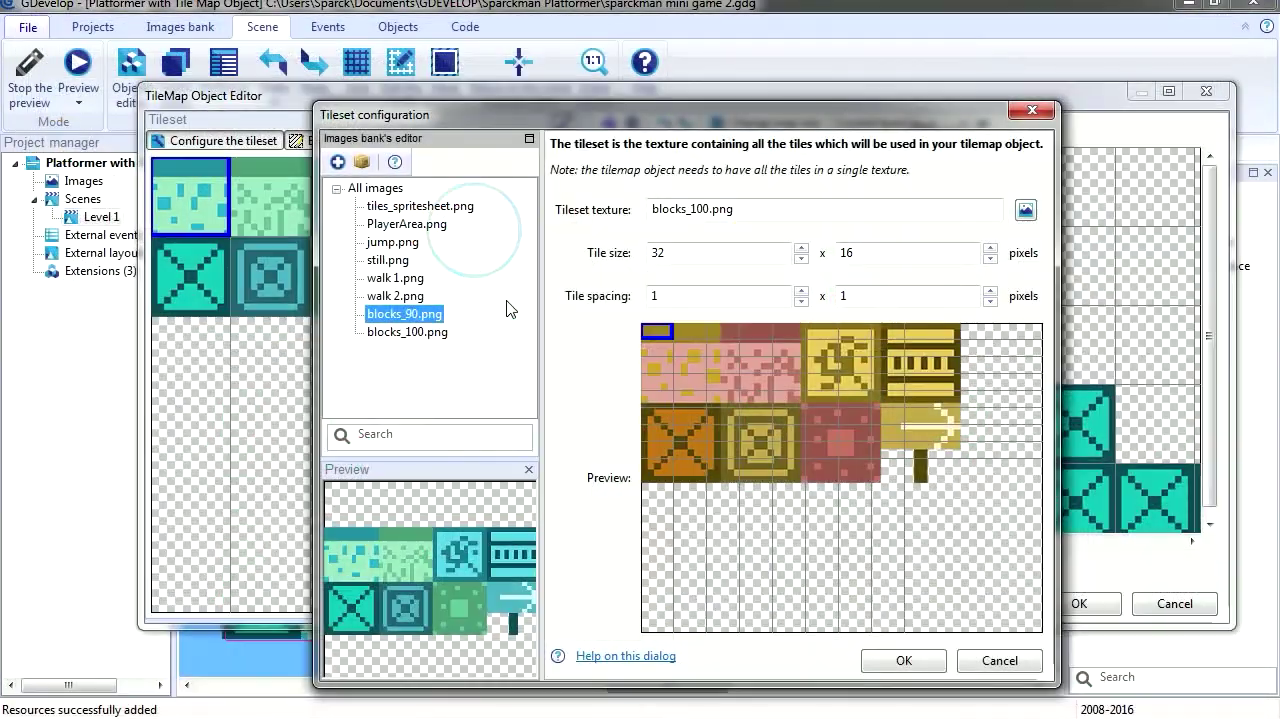
click(1025, 209)
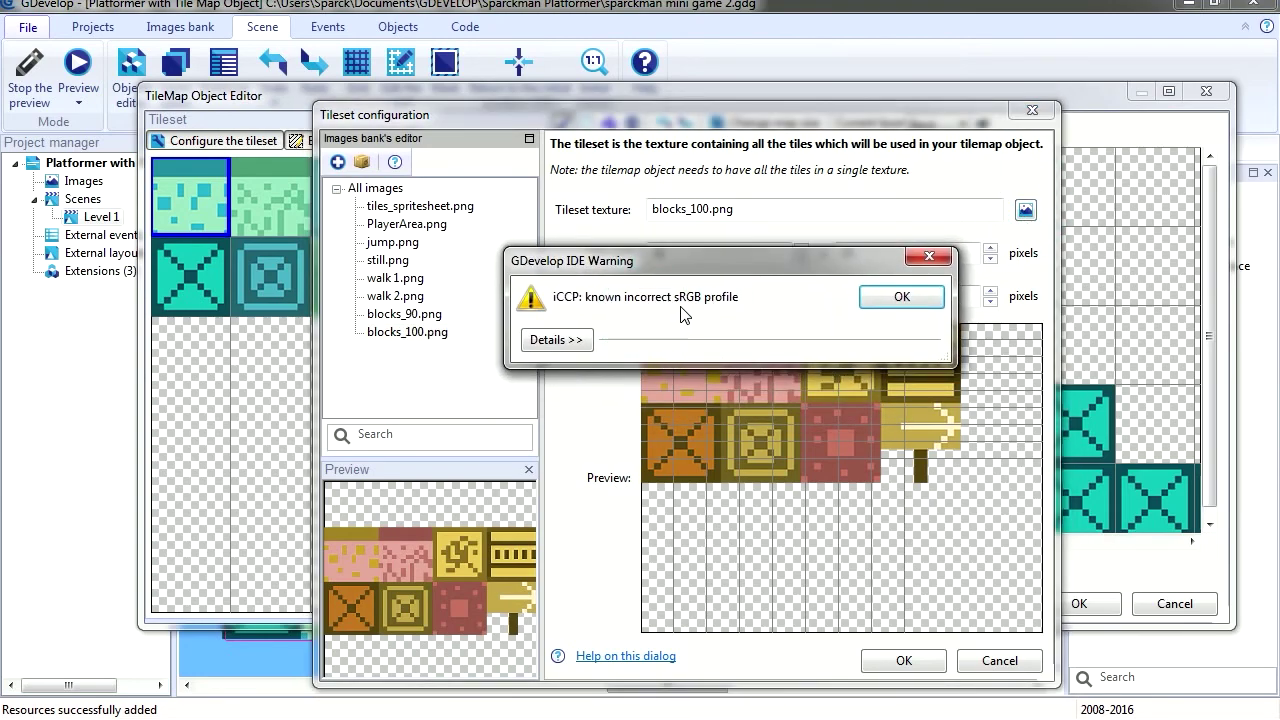
click(898, 298)
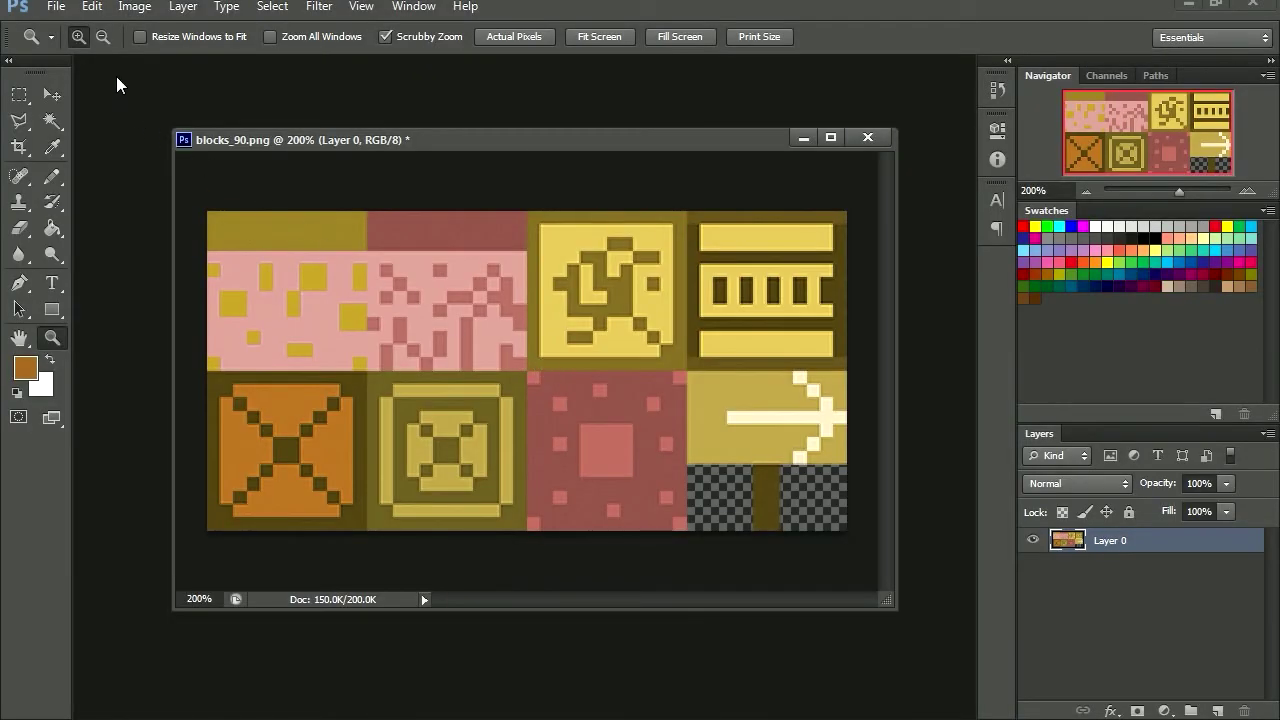
Convert the tileset's colour profile to sRGB IEC61966-2.1 with Convert to Profile.
click(92, 6)
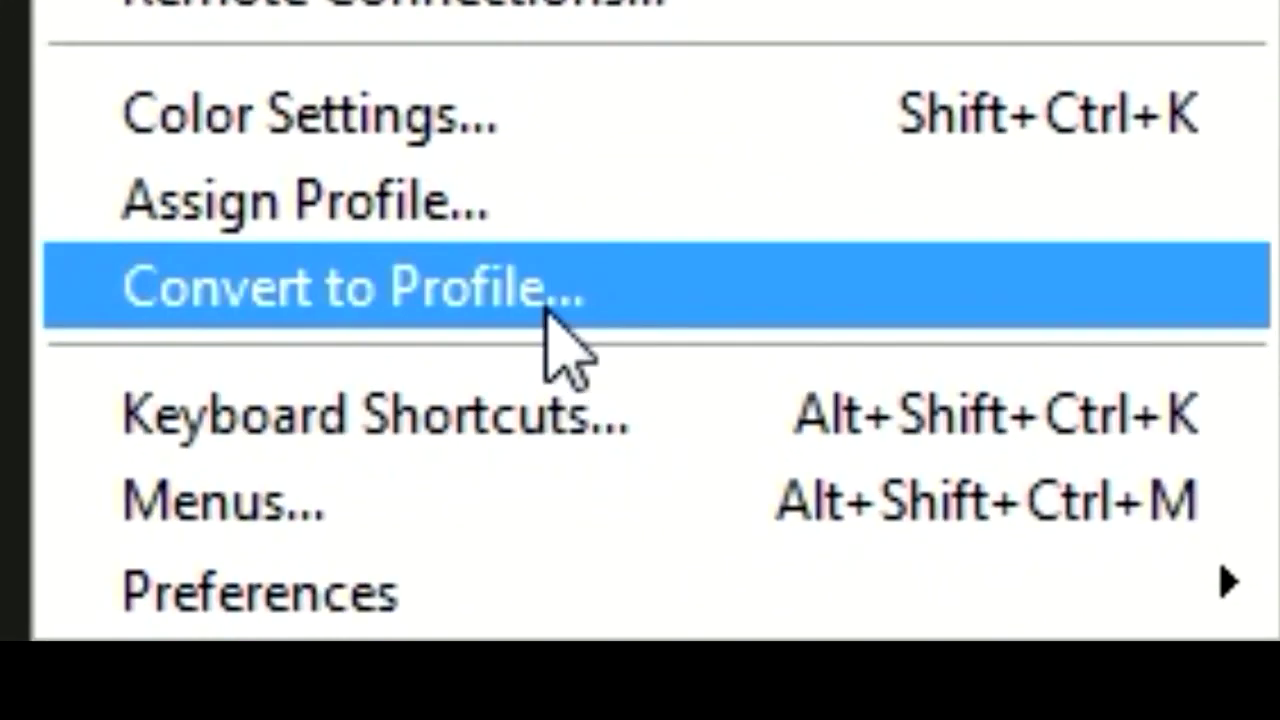
click(548, 310)
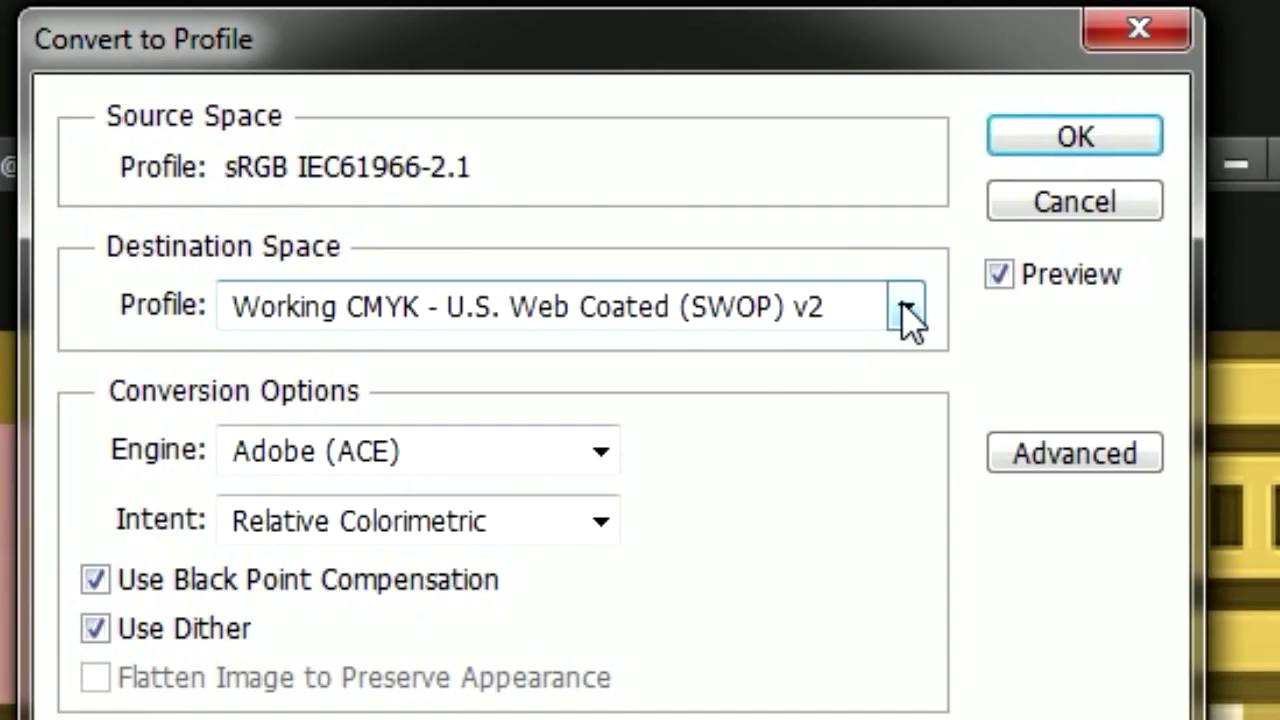
click(903, 312)
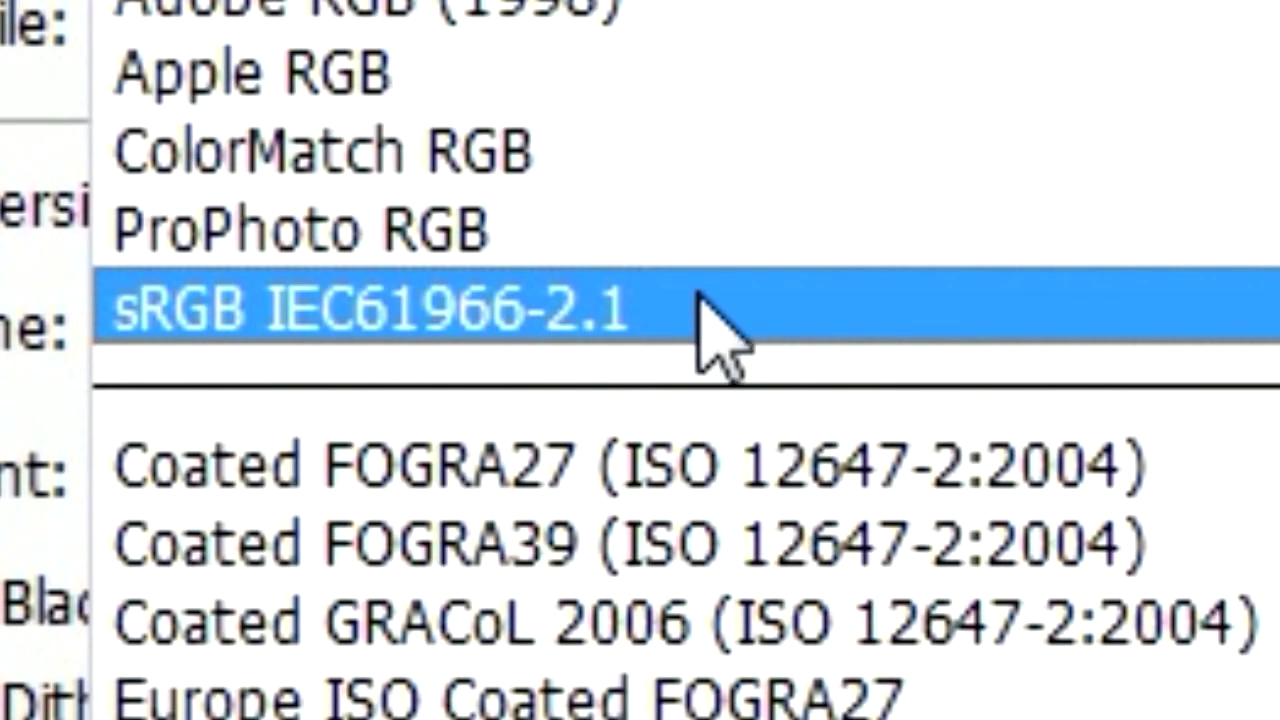
click(700, 295)
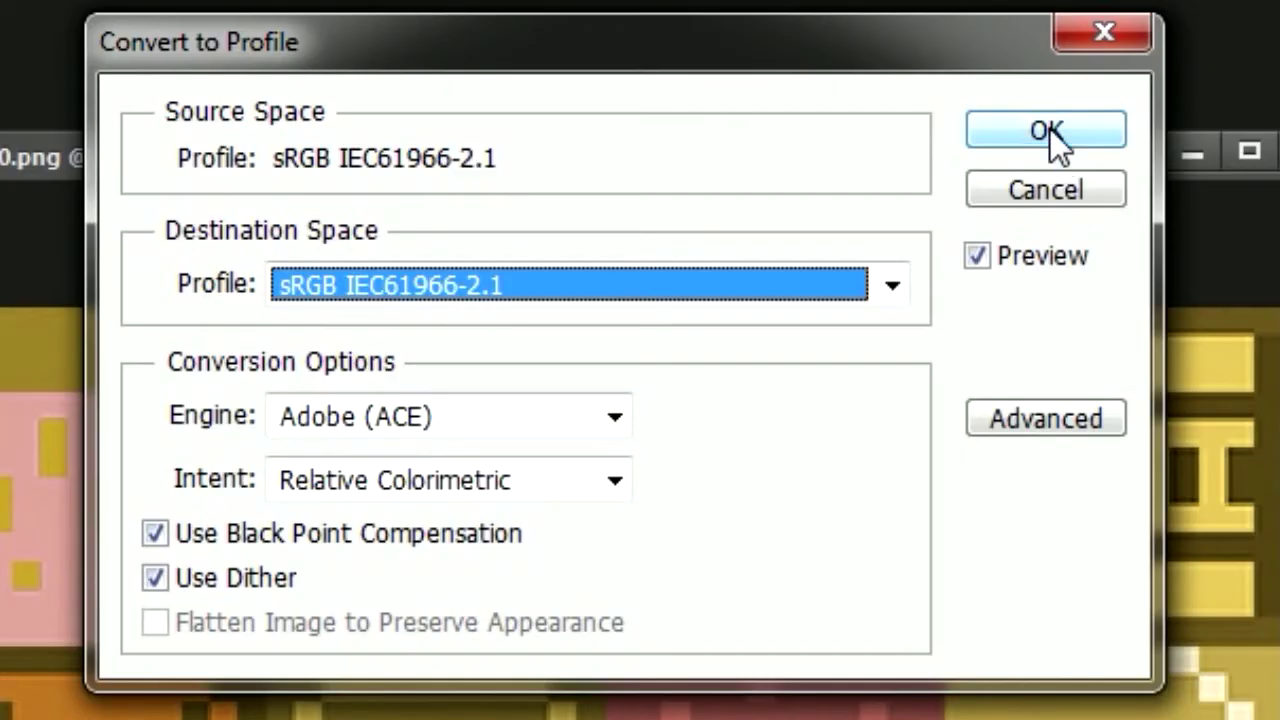
click(1049, 127)
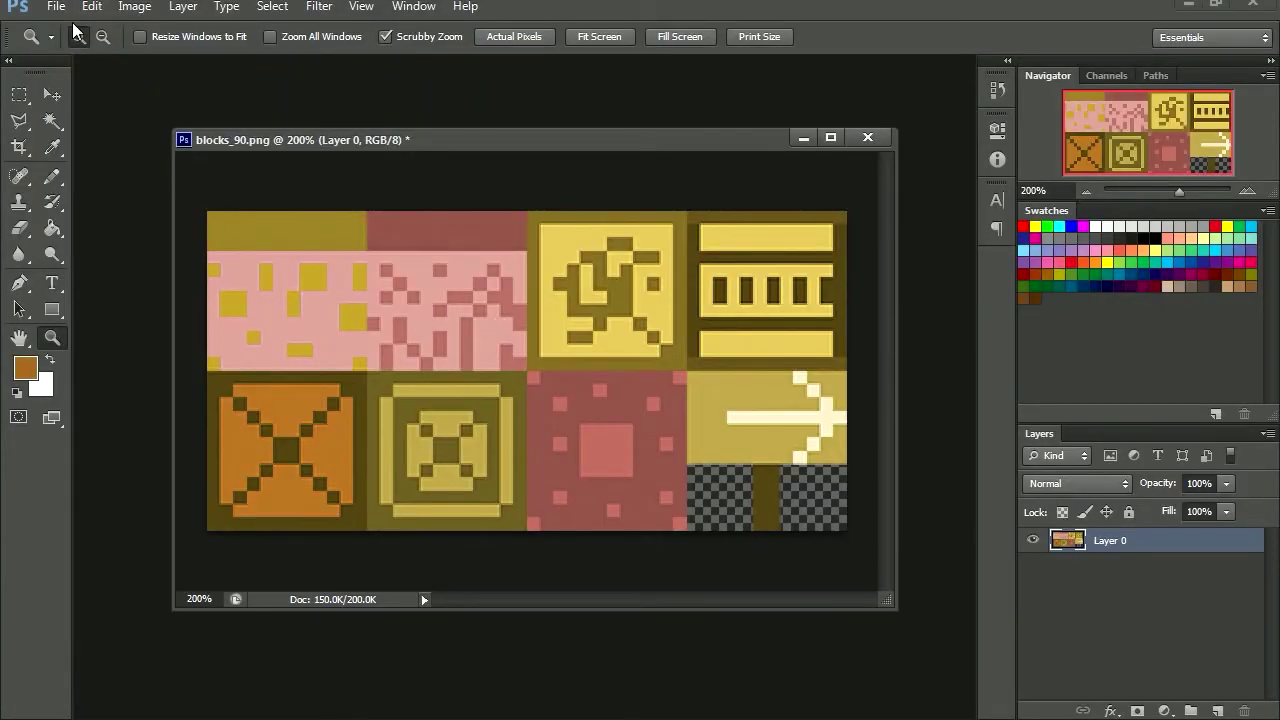
click(56, 8)
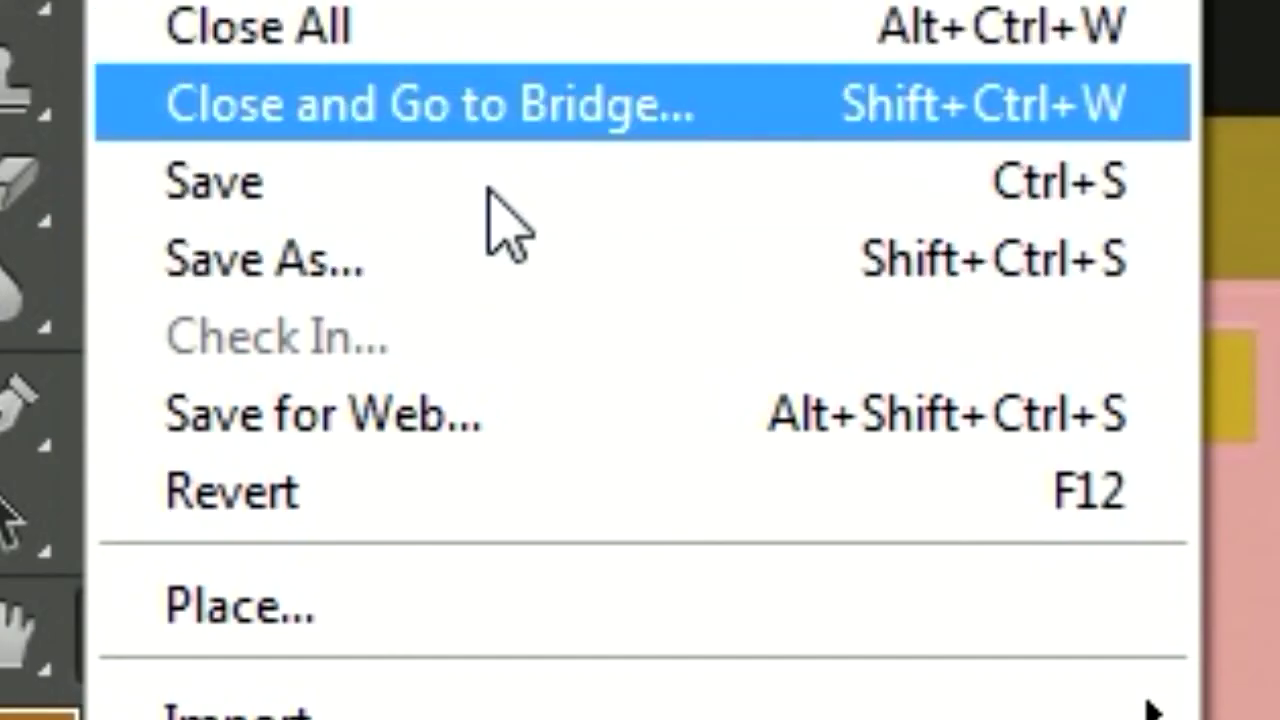
In Save for Web, choose PNG-24 and keep Use Document Profile.
click(488, 412)
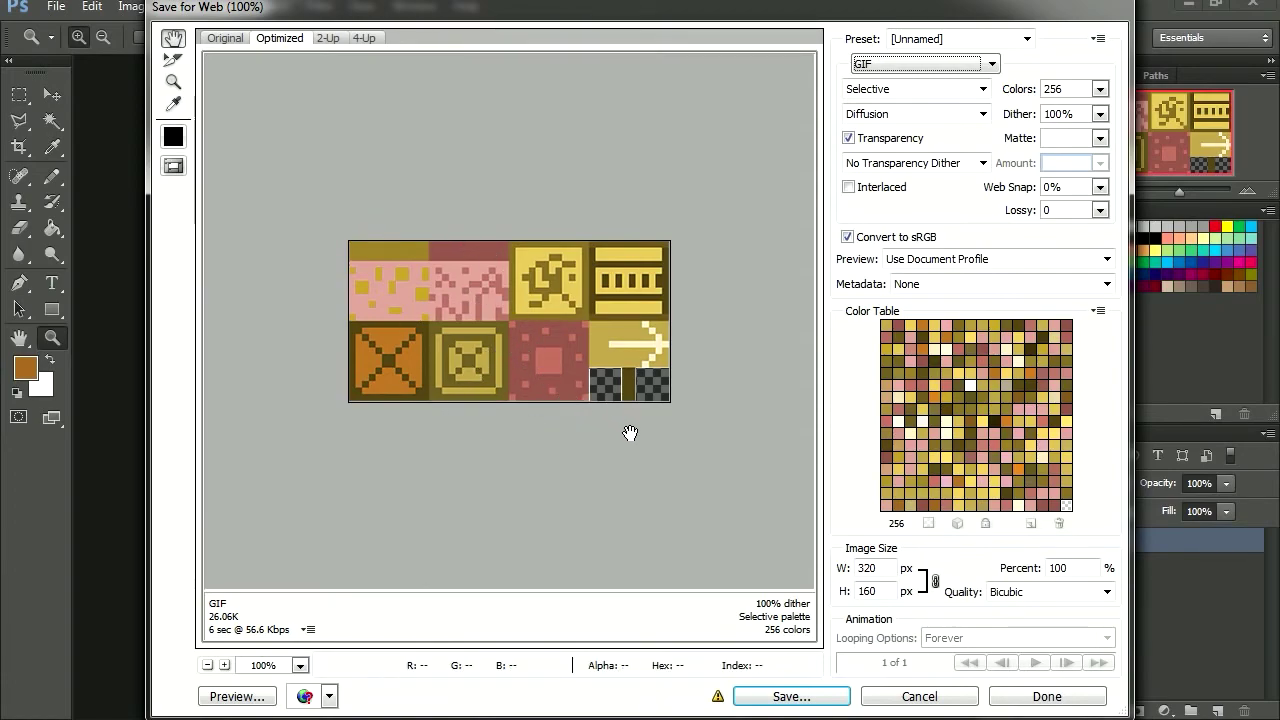
click(990, 64)
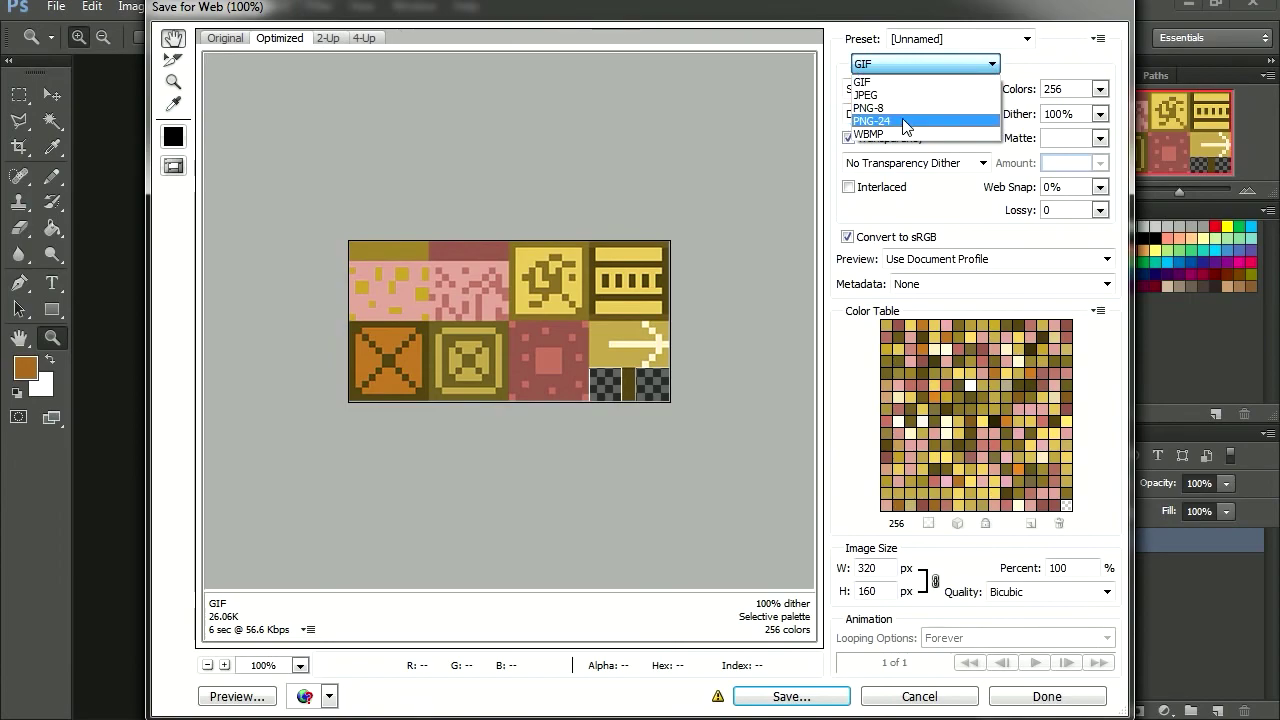
click(907, 121)
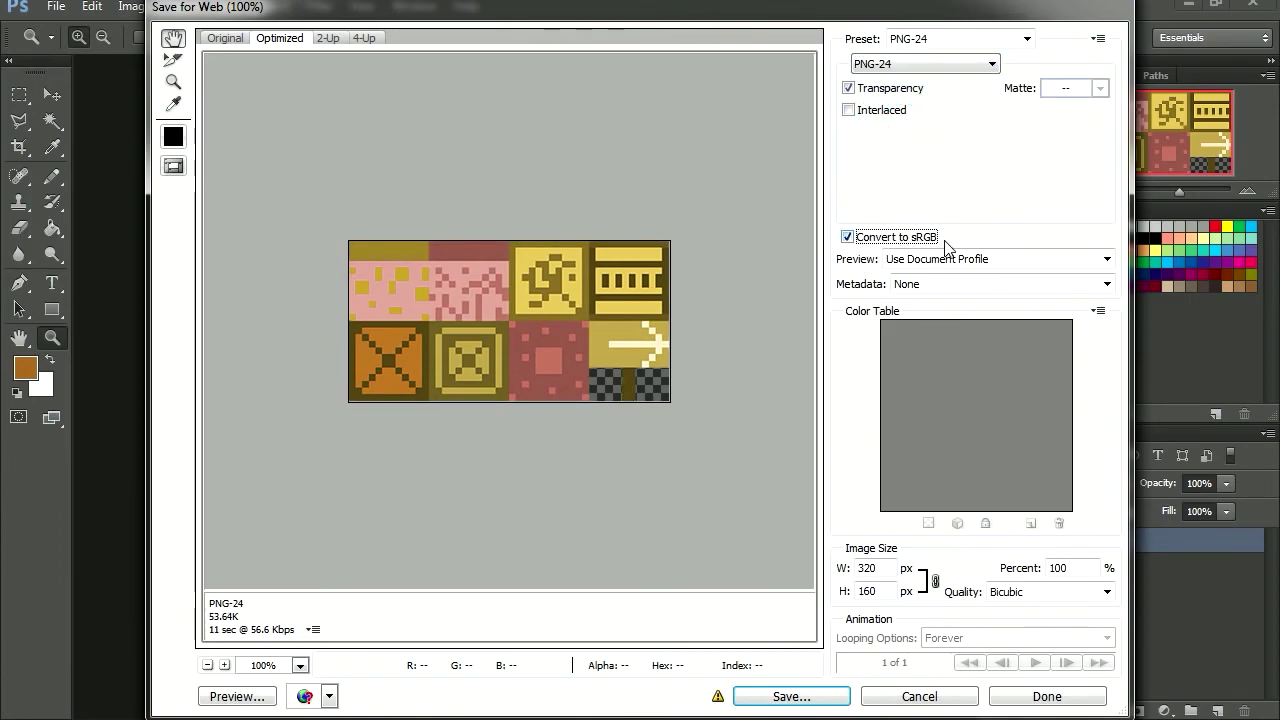
click(1108, 261)
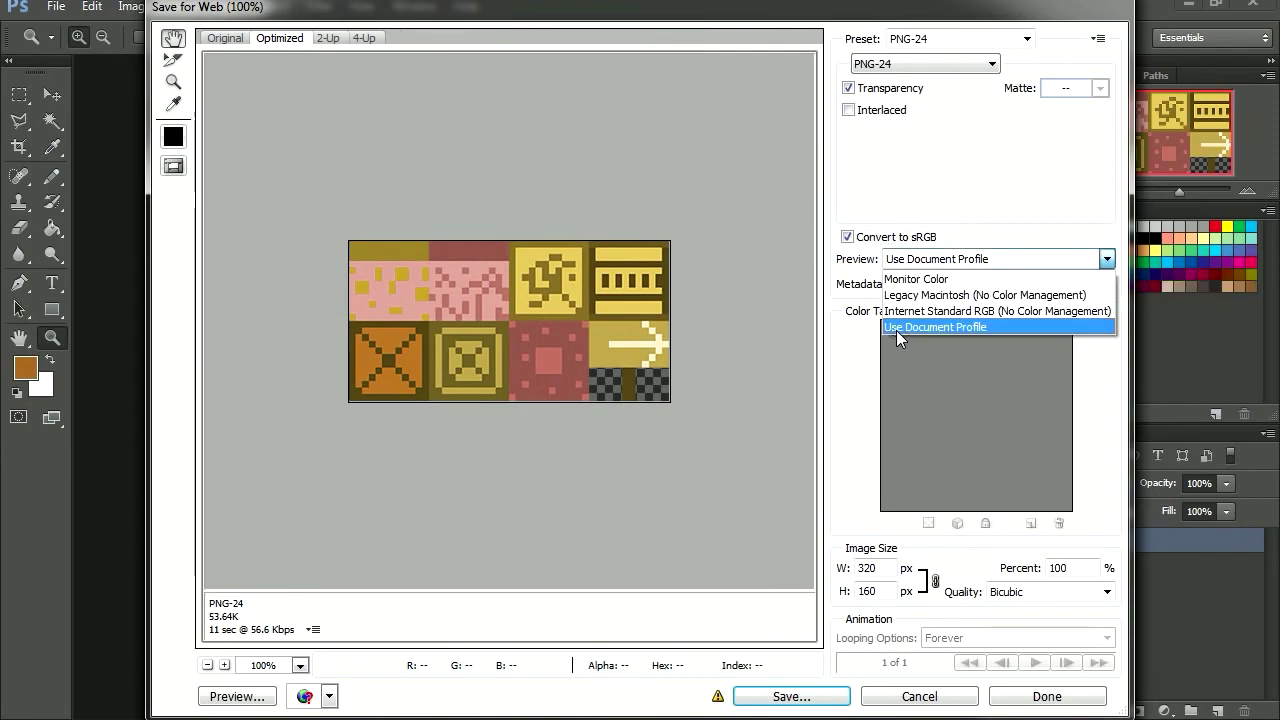
click(940, 327)
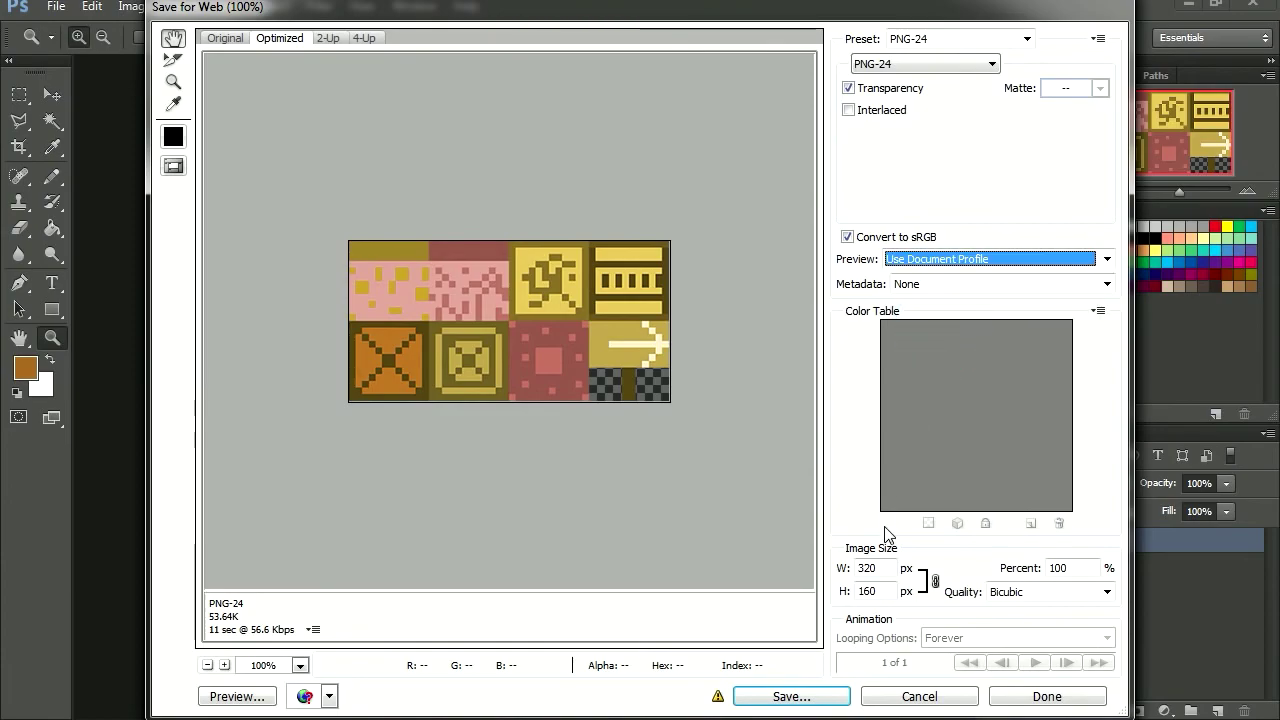
Save the export over the existing blocks_100.png, confirming the replacement.
click(818, 697)
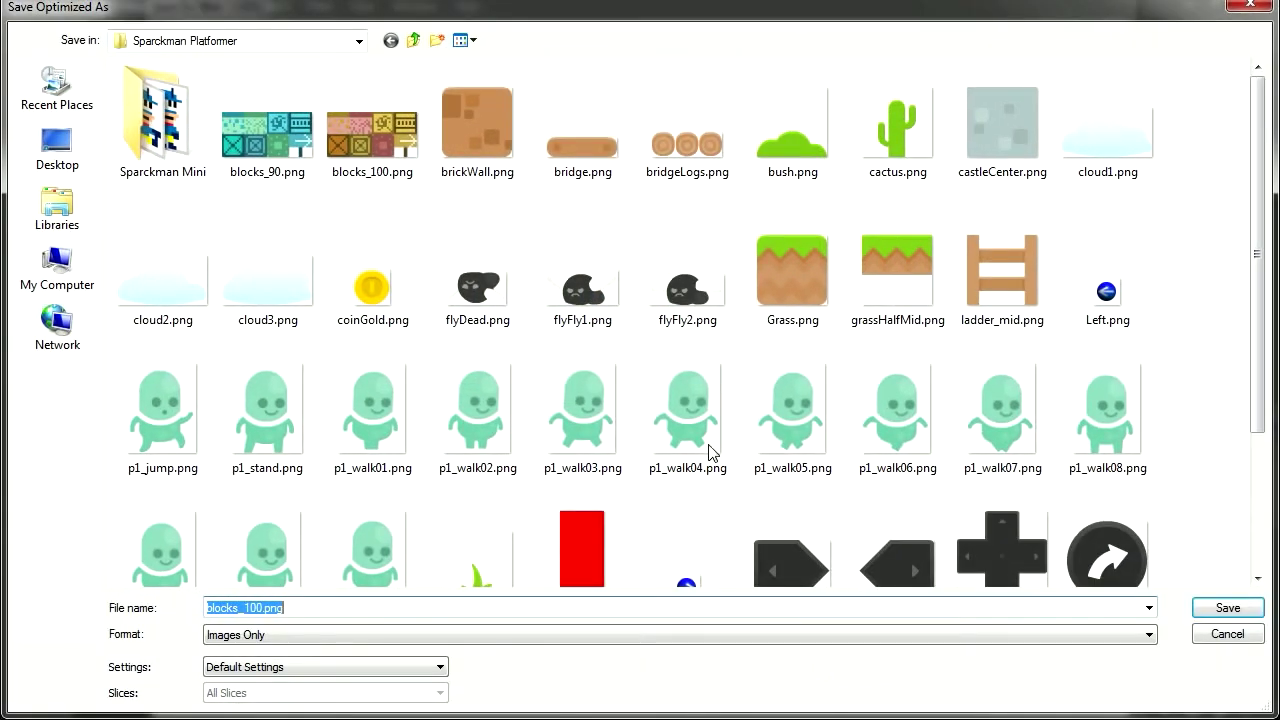
double_click(400, 140)
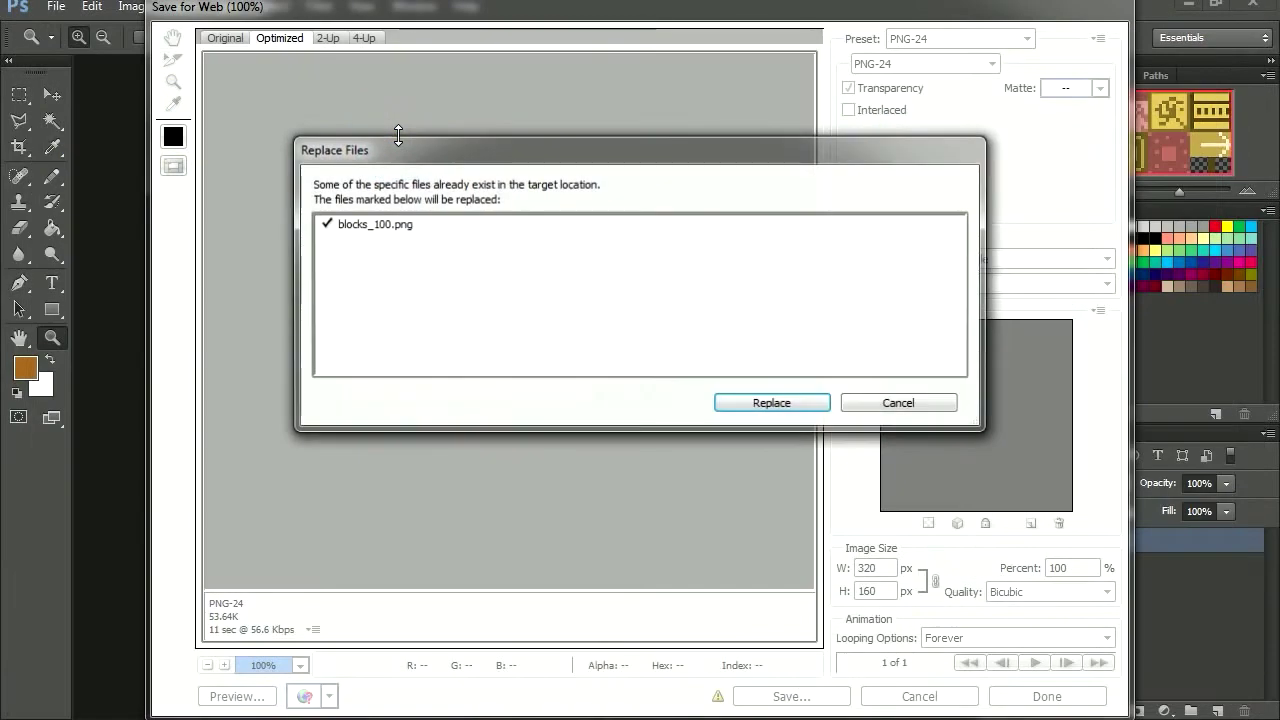
click(793, 405)
Delete blocks_100.png from the image bank and re-import the updated file.
right_click(430, 335)
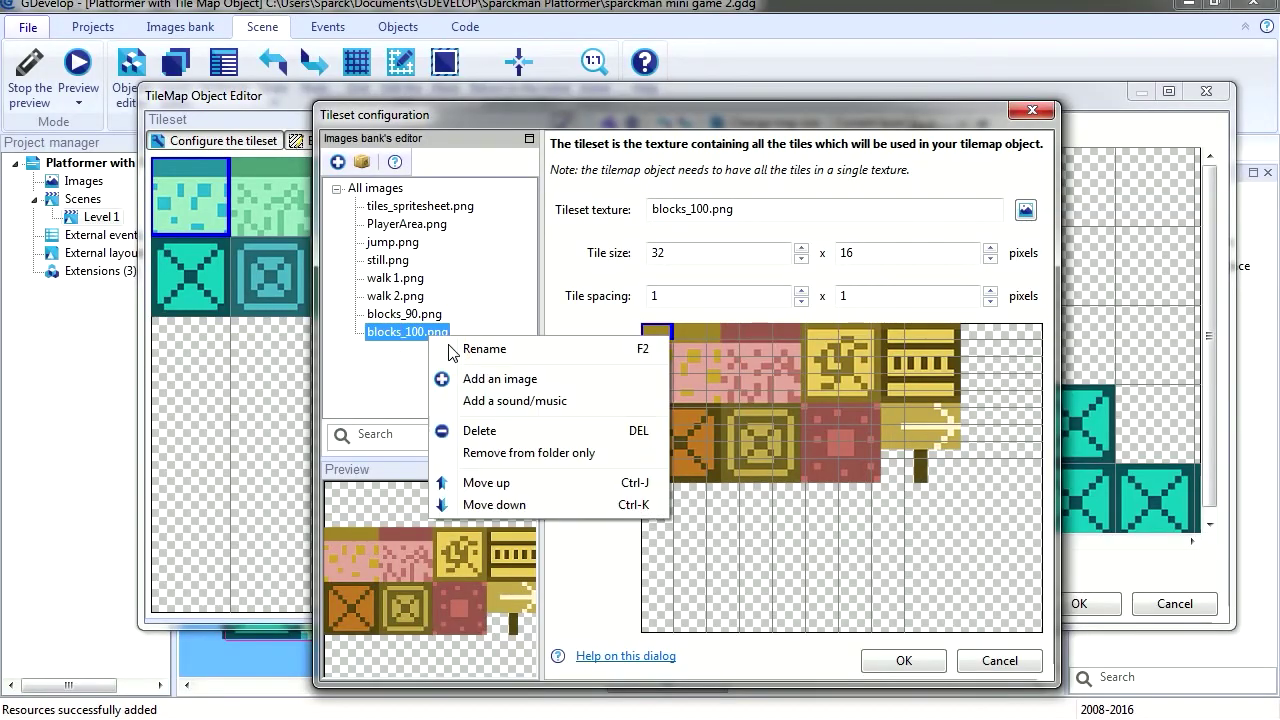
click(480, 430)
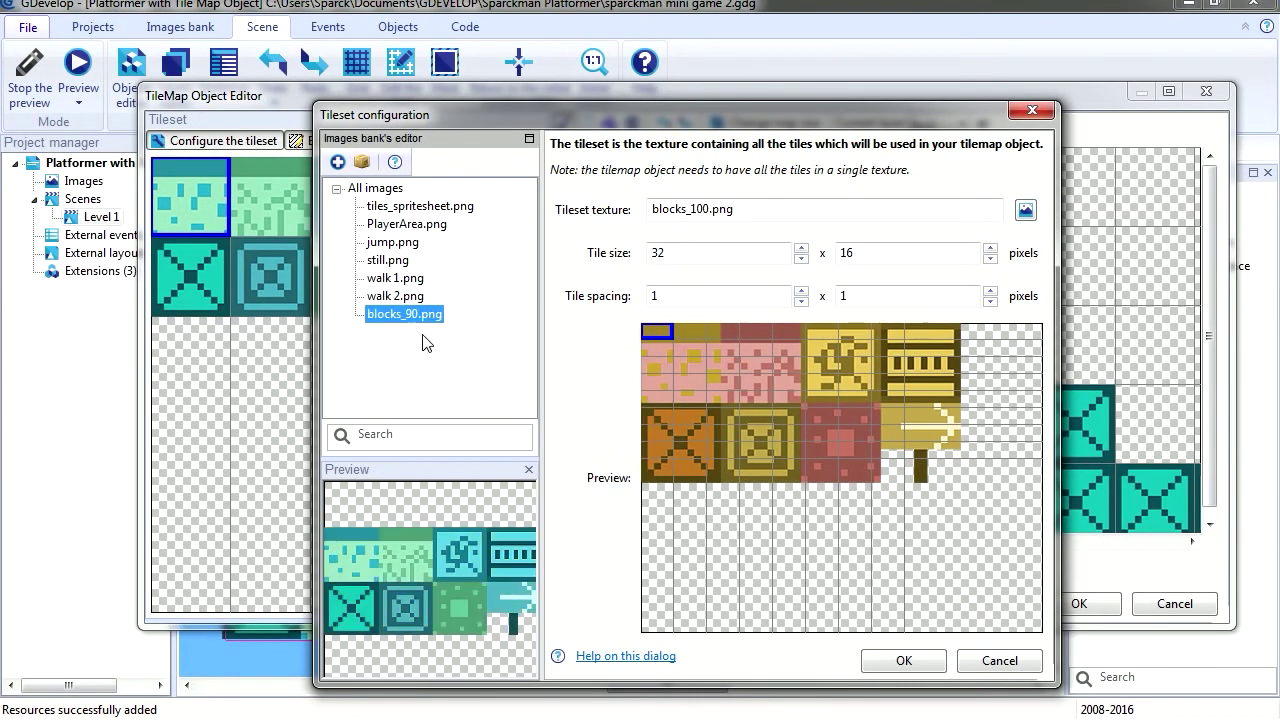
click(337, 162)
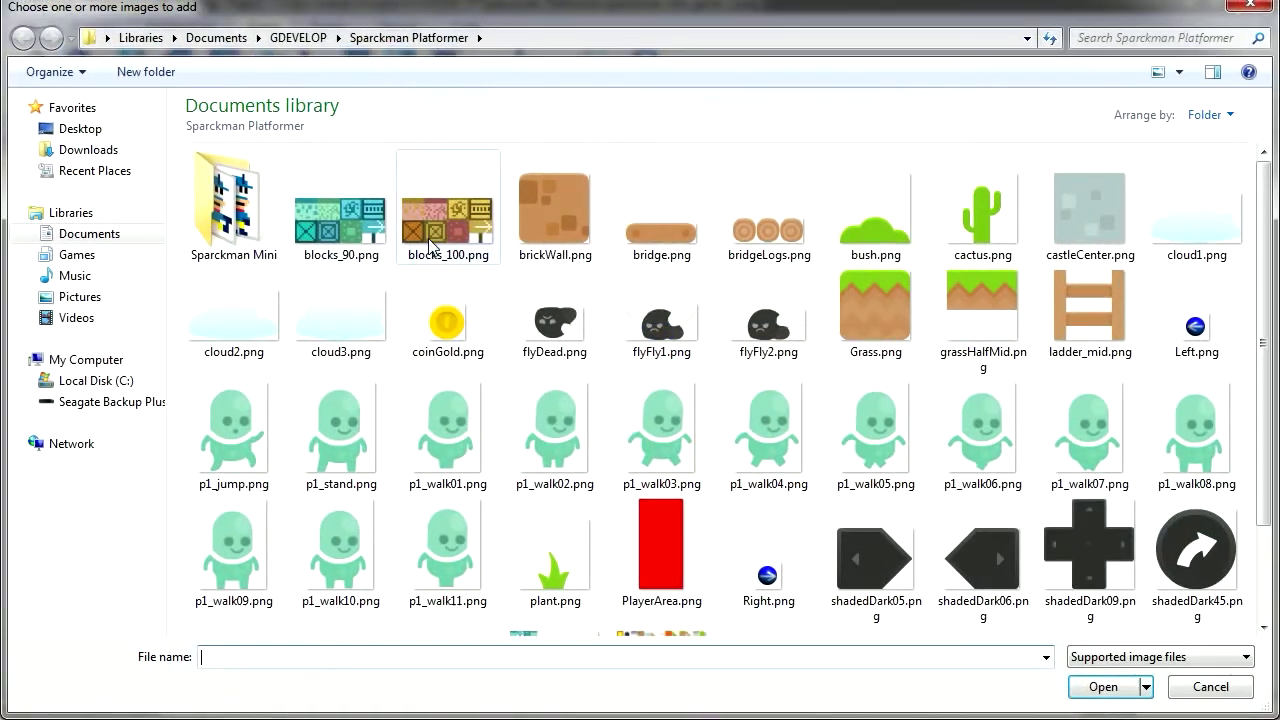
click(455, 238)
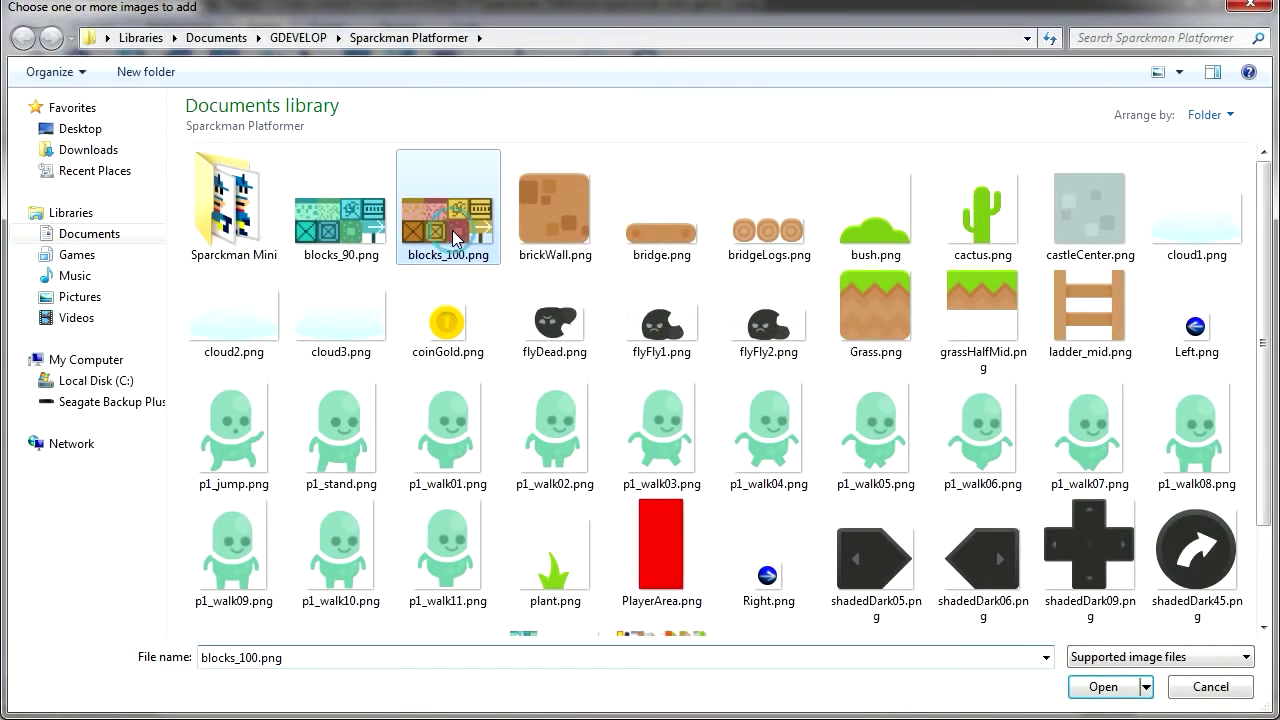
click(1104, 688)
Reassign blocks_100.png as the tileset texture with 79 x 79 tile size and apply.
click(1025, 210)
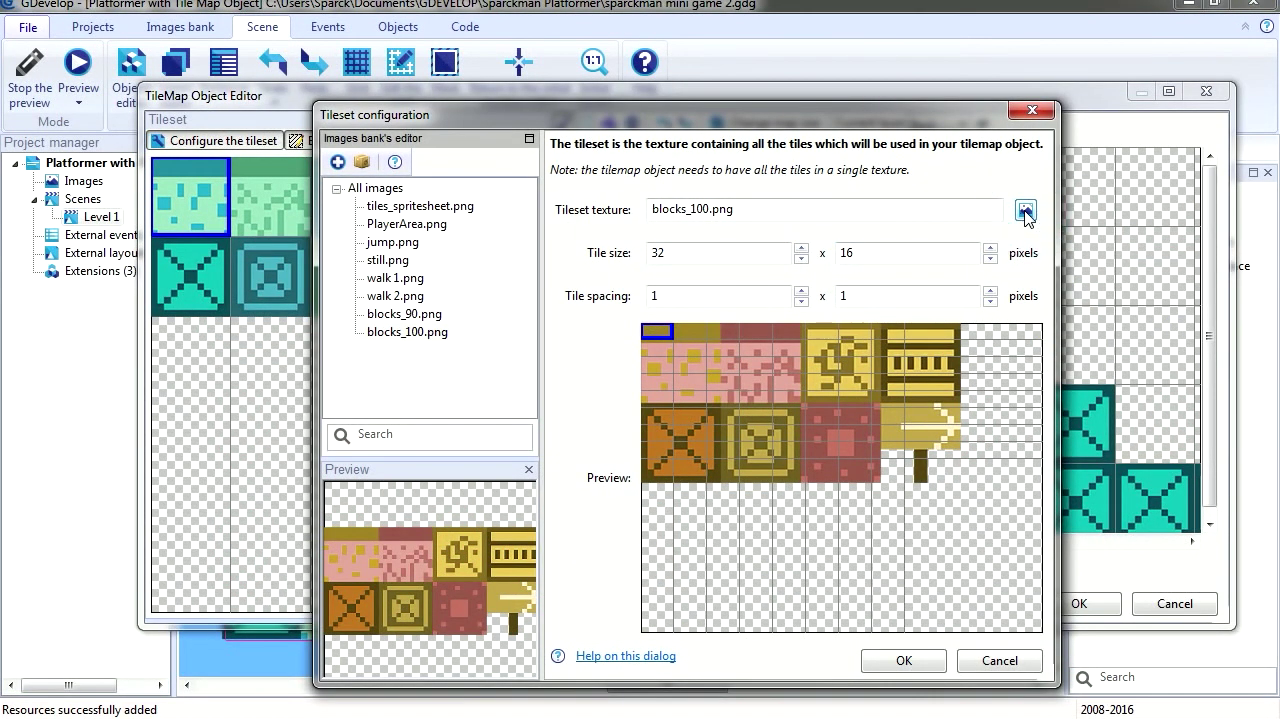
click(853, 252)
text(79)
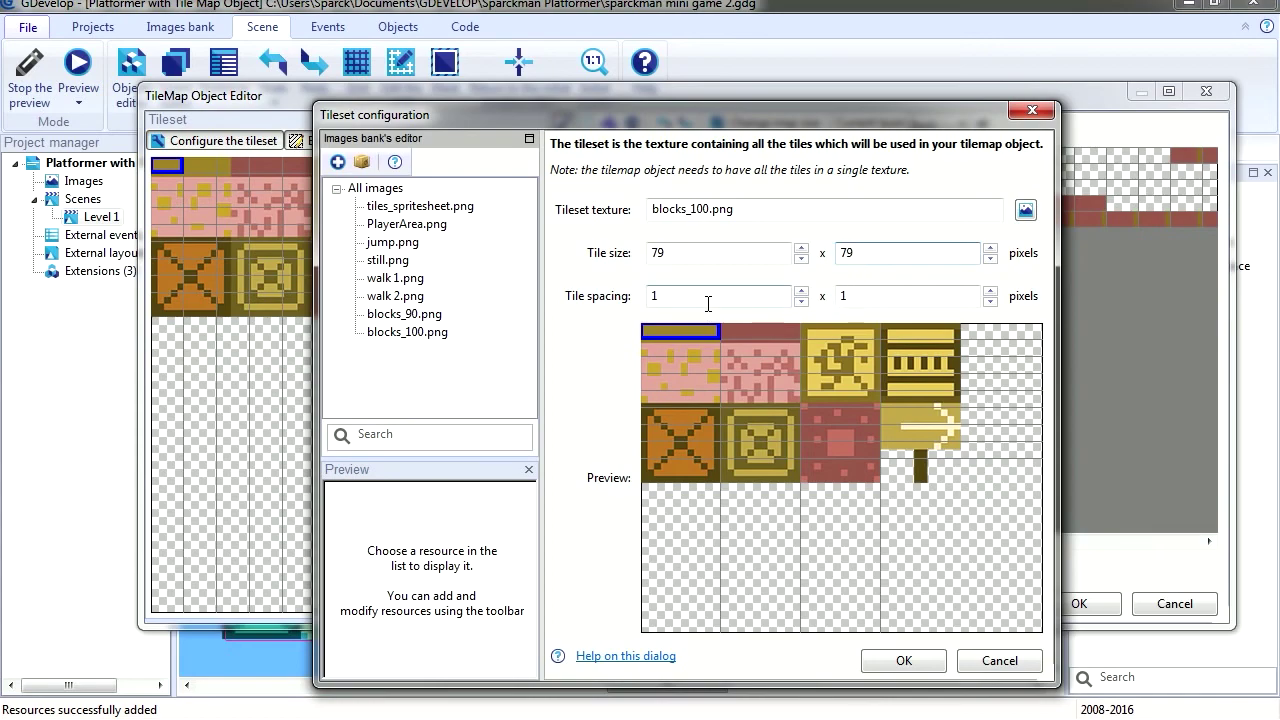
click(706, 296)
click(903, 657)
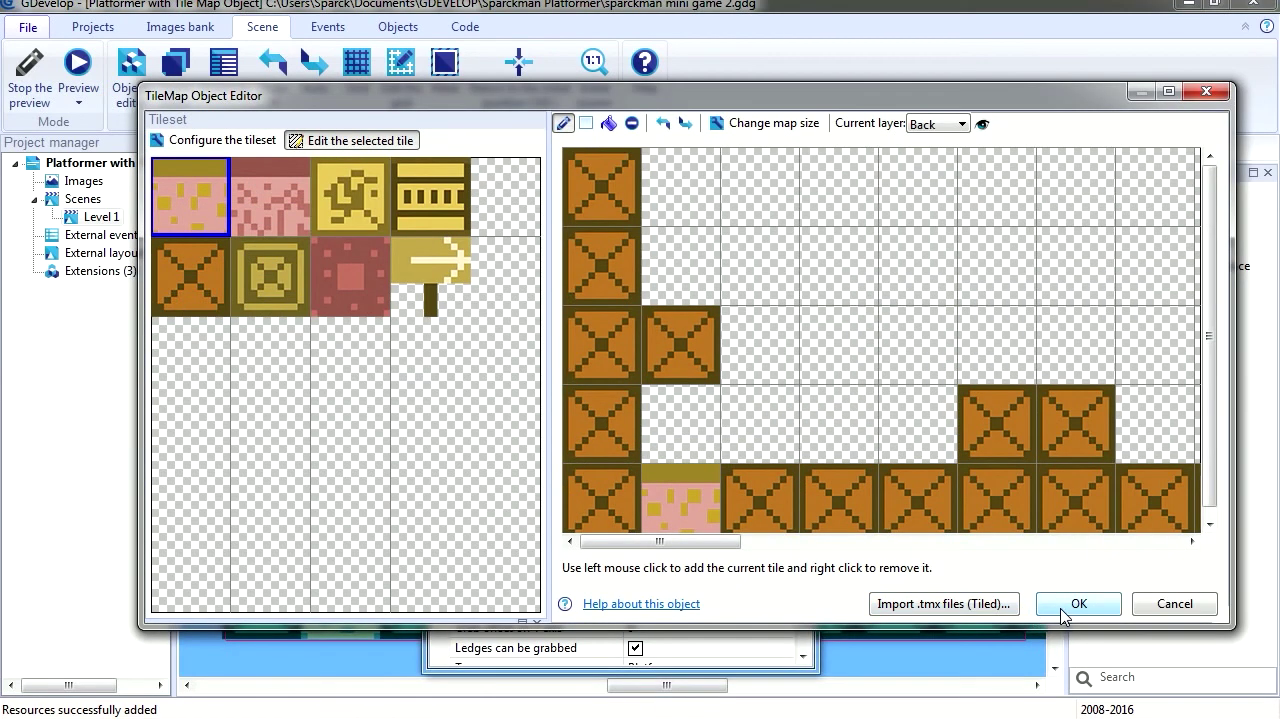
Paint the bottom row and left columns with the reddish dotted tile.
click(762, 494)
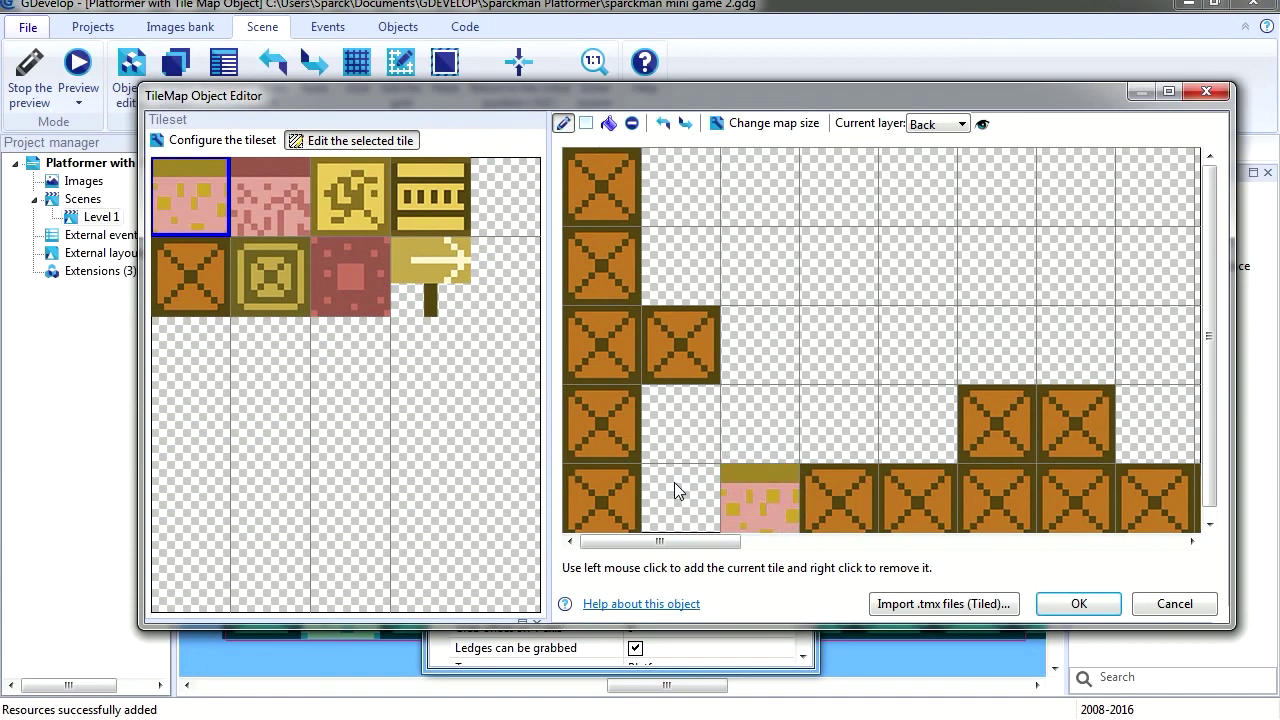
click(674, 482)
click(342, 280)
click(756, 492)
click(690, 504)
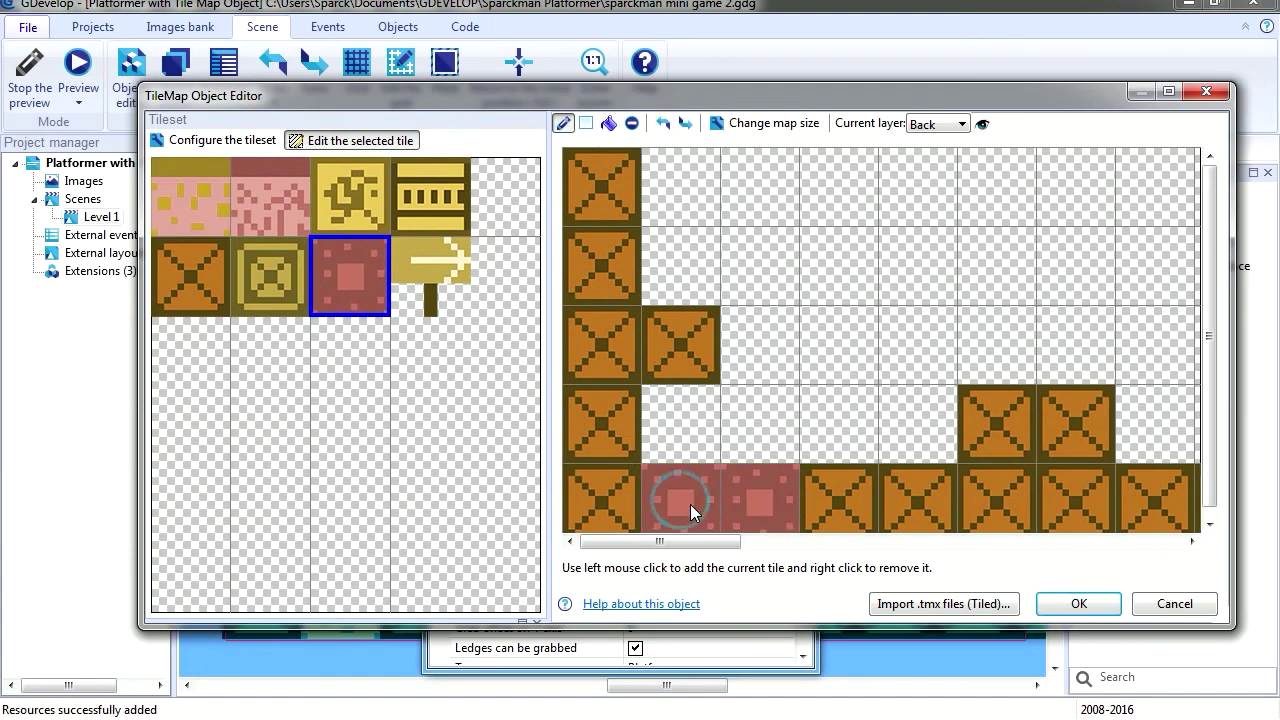
click(692, 374)
mouse_move(666, 332)
mouse_down()
mouse_move(608, 284)
mouse_move(704, 272)
mouse_move(680, 212)
mouse_move(674, 418)
mouse_up()
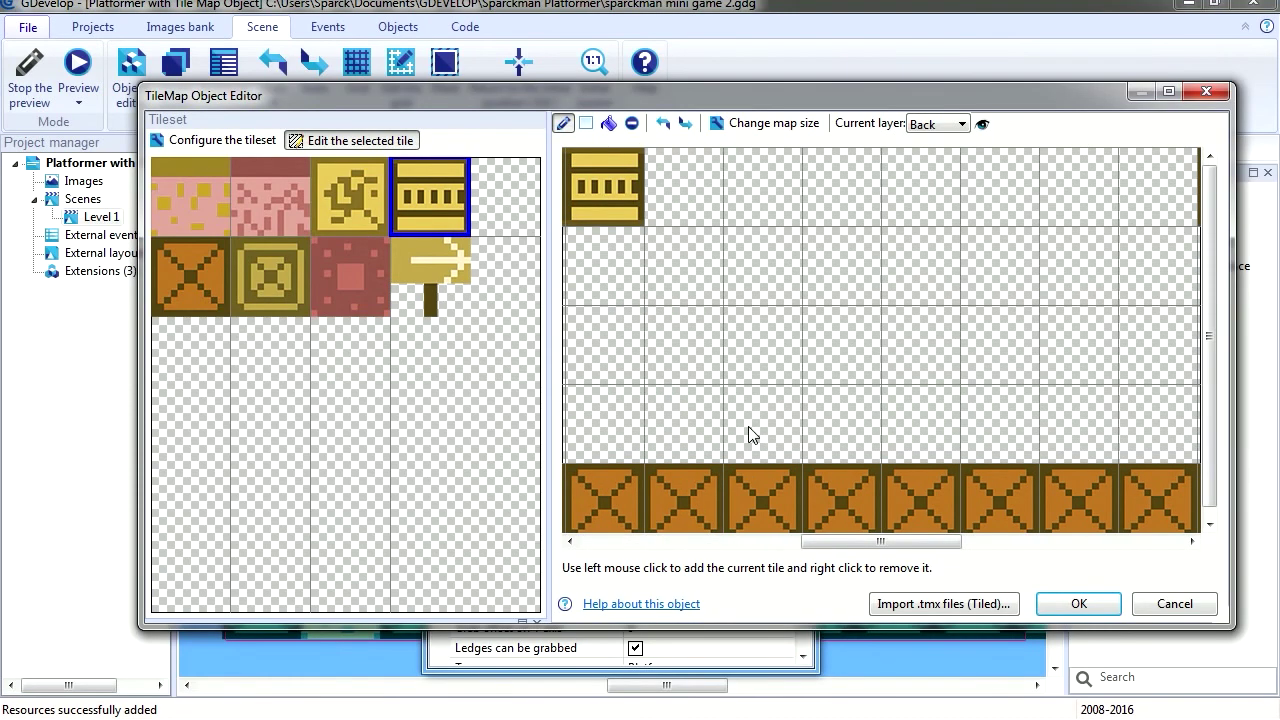
Place yellow striped blocks in the lower rows and crates up the right column, then apply.
click(749, 432)
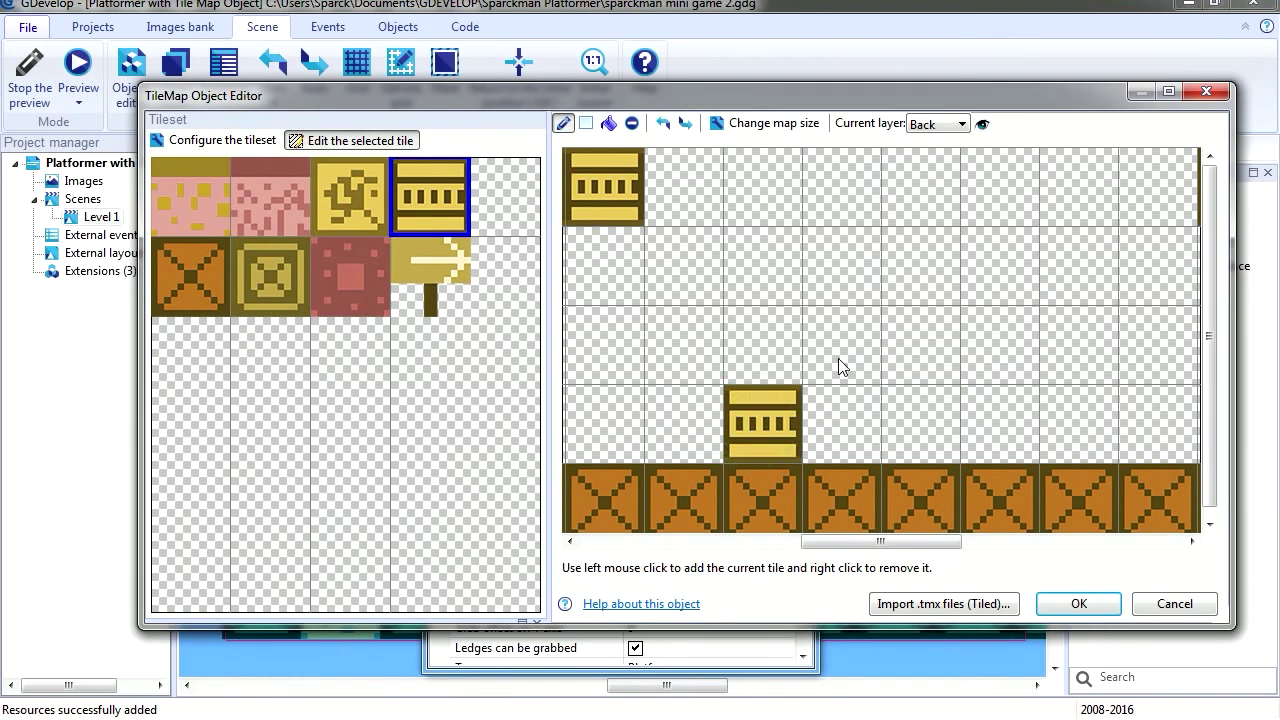
click(920, 424)
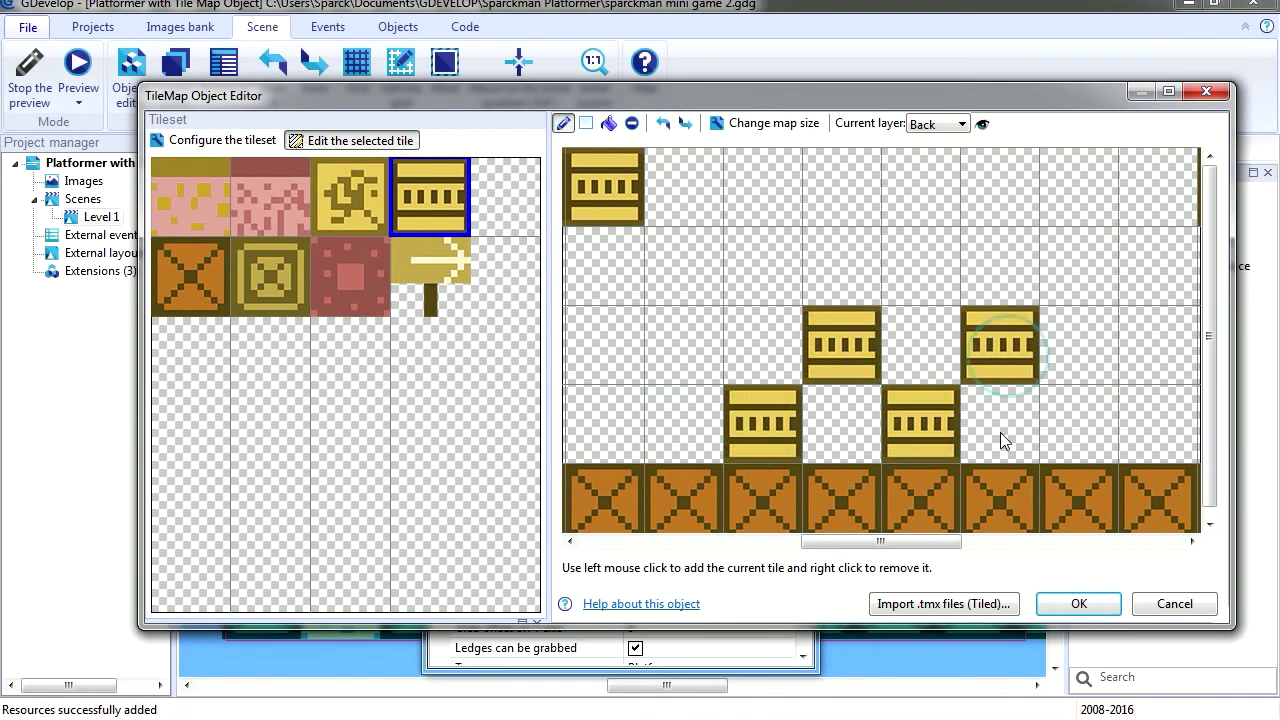
click(1000, 424)
click(1080, 424)
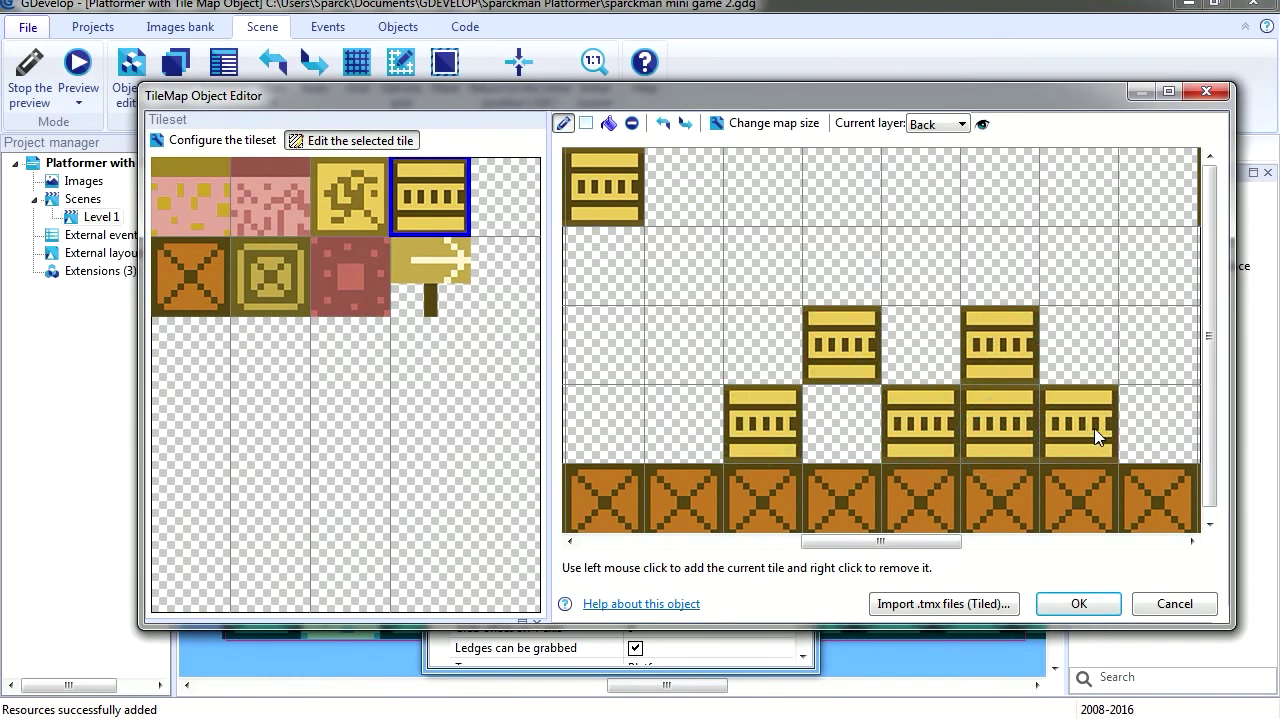
click(1152, 352)
drag(1152, 352, 1150, 178)
click(1079, 603)
Preview the level, running the player right and jumping twice.
click(80, 65)
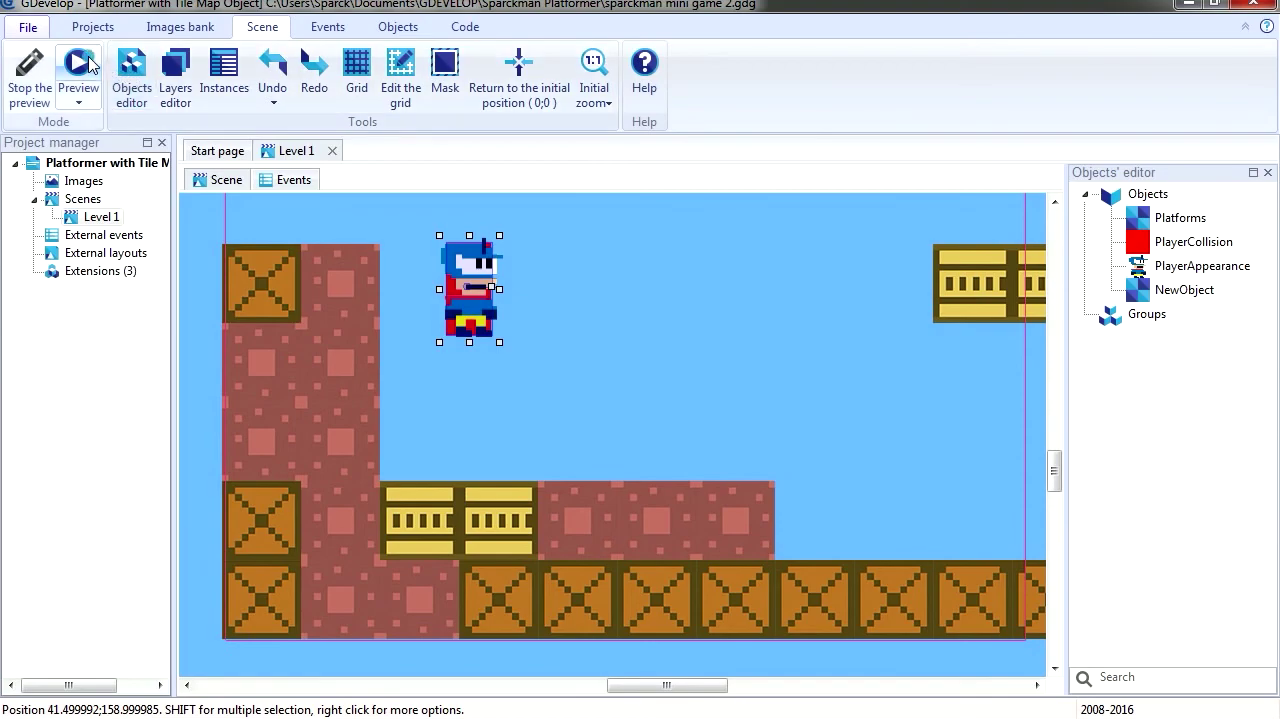
key(Right)
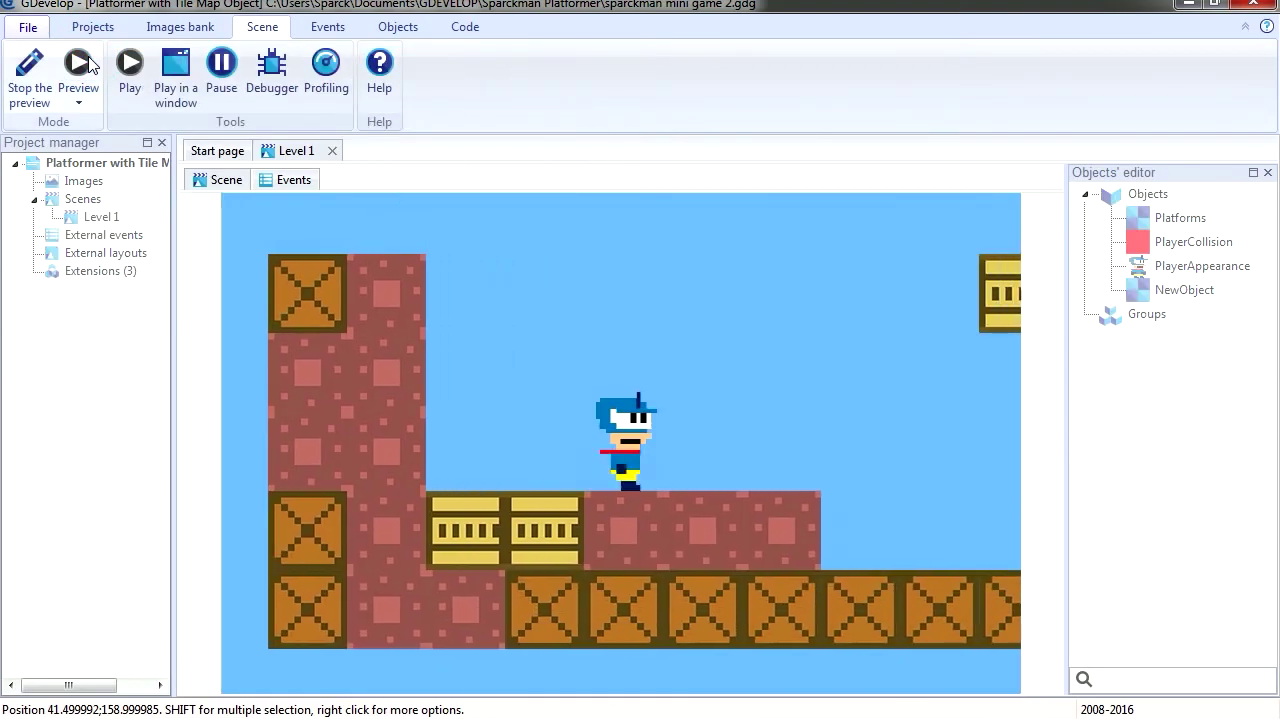
key(space)
key(Right)
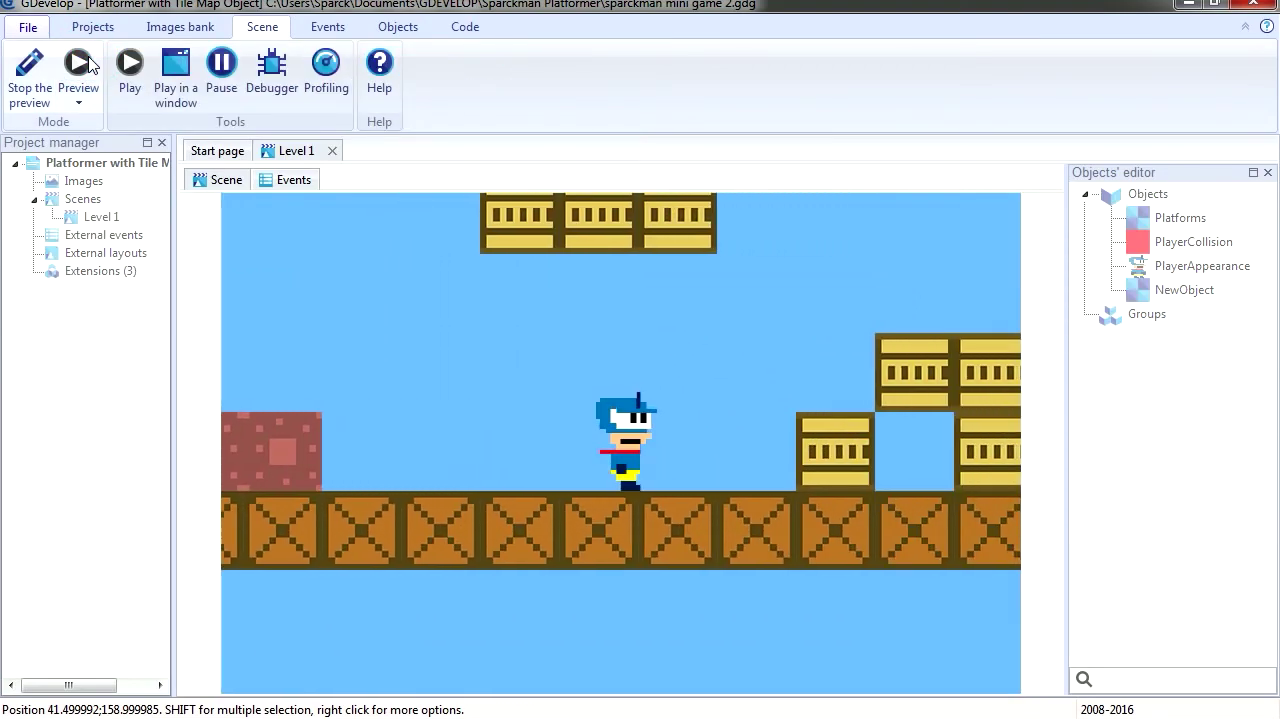
key(space)
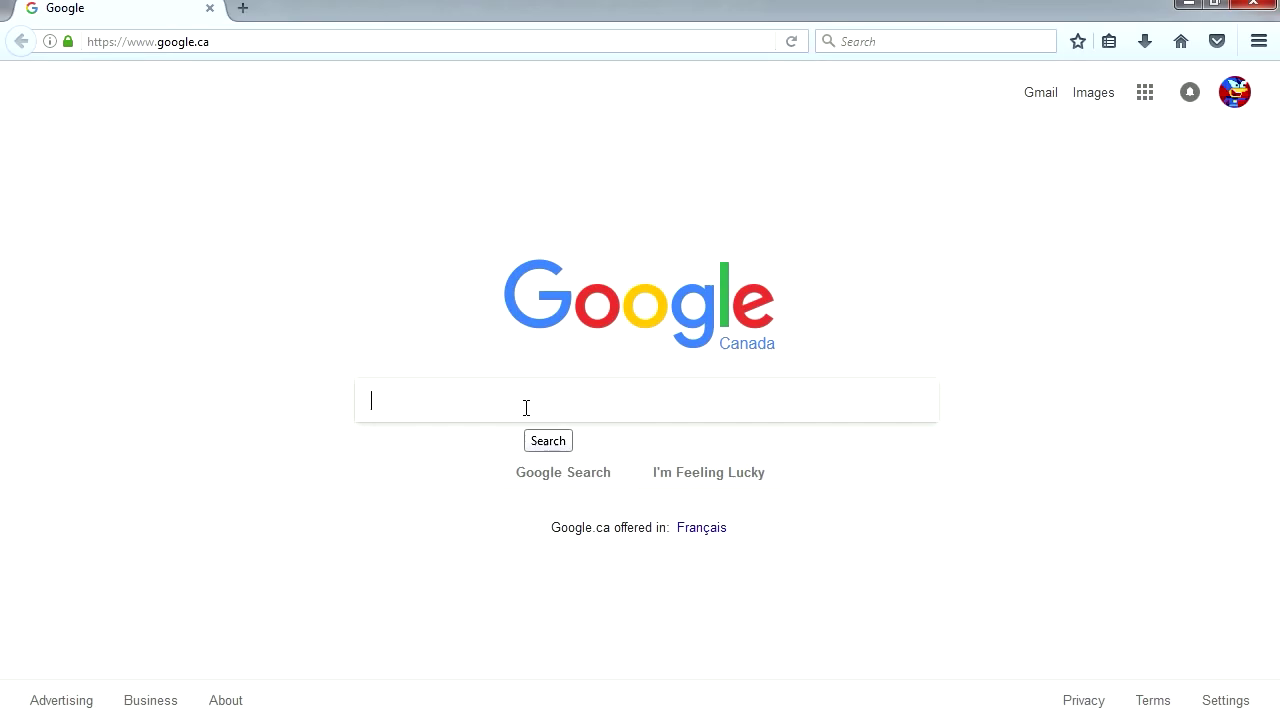
Search Google for free tilesets and scroll down to the text results.
text(free tilem)
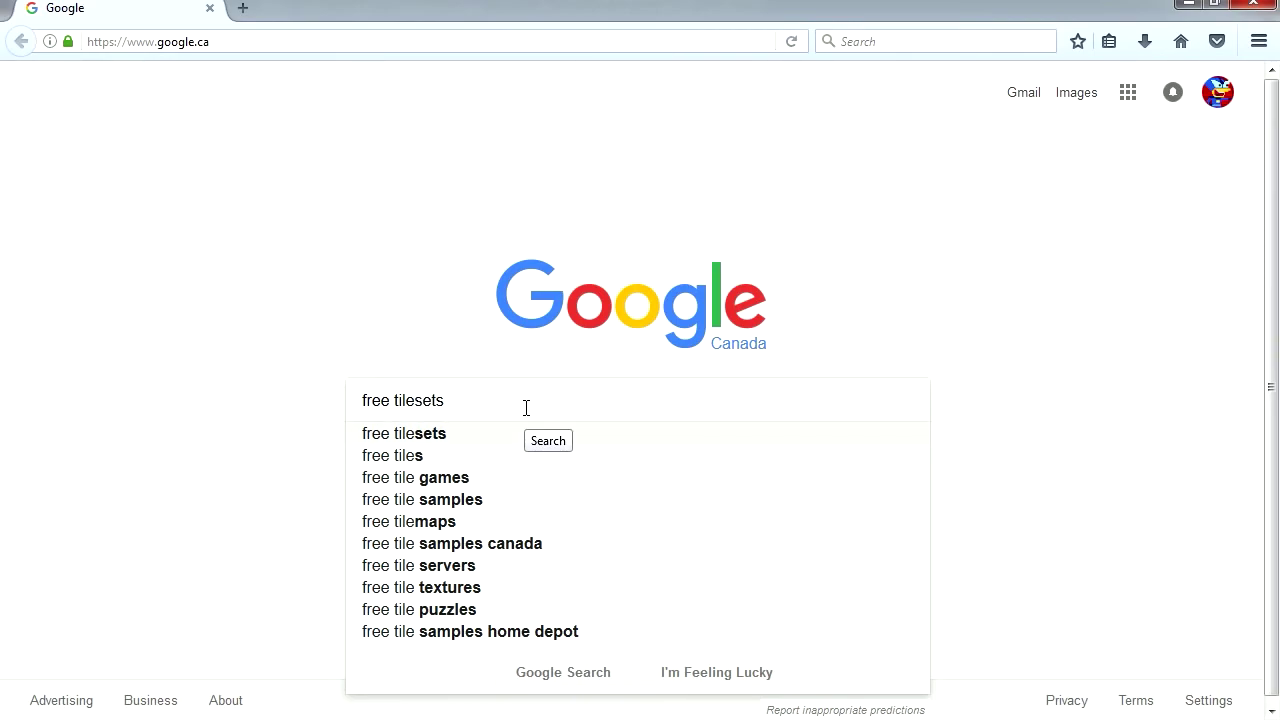
key(Return)
scroll(510, 437, down, 5)
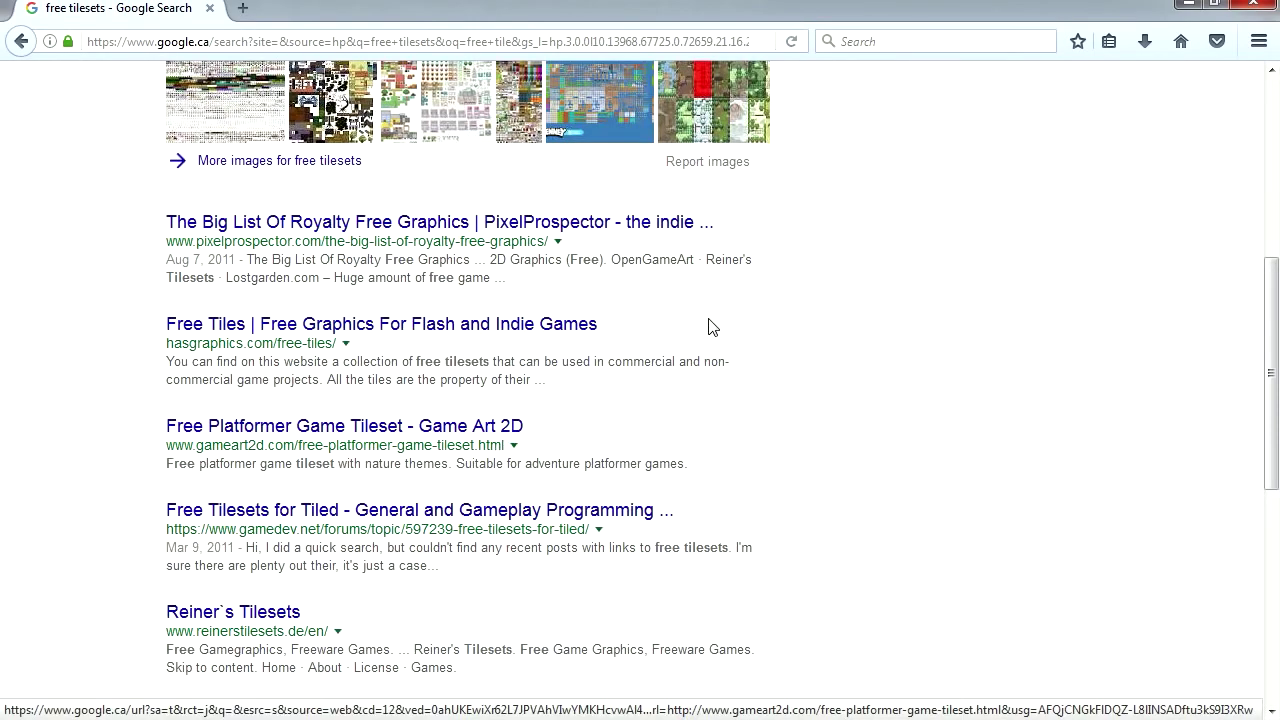
Open the Game Art 2D result and scroll through the page.
click(486, 426)
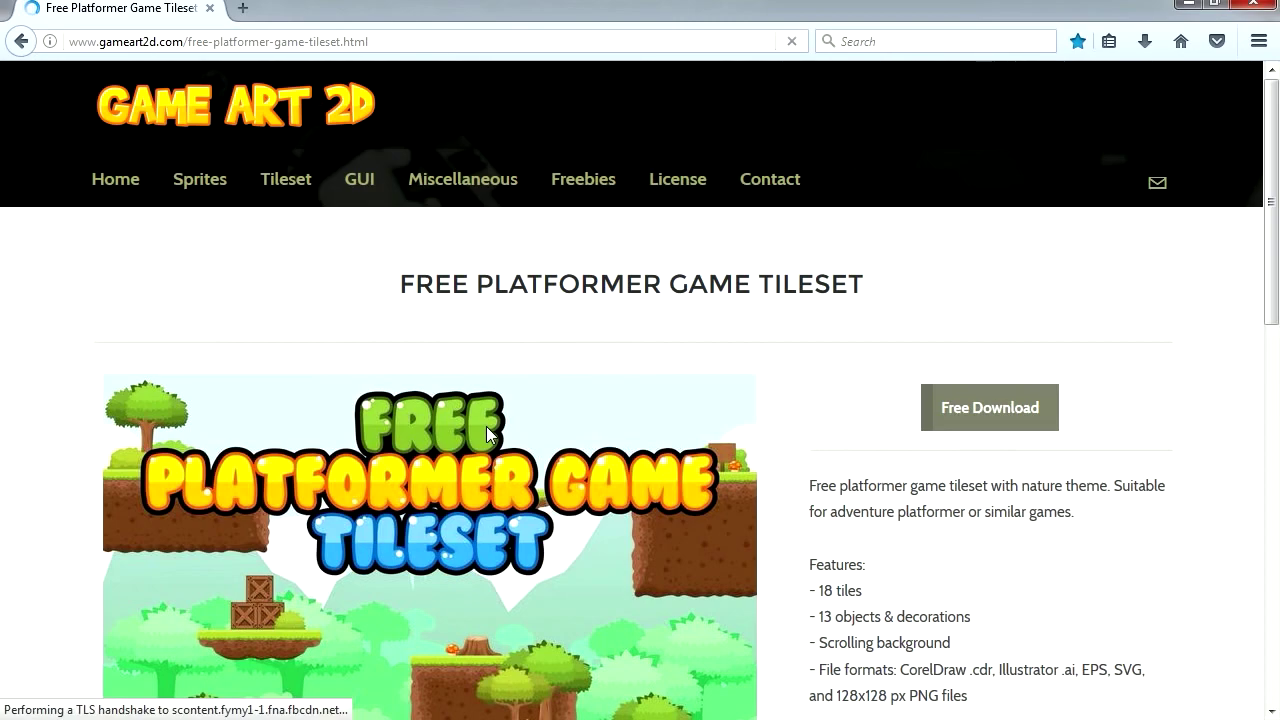
scroll(848, 616, down, 5)
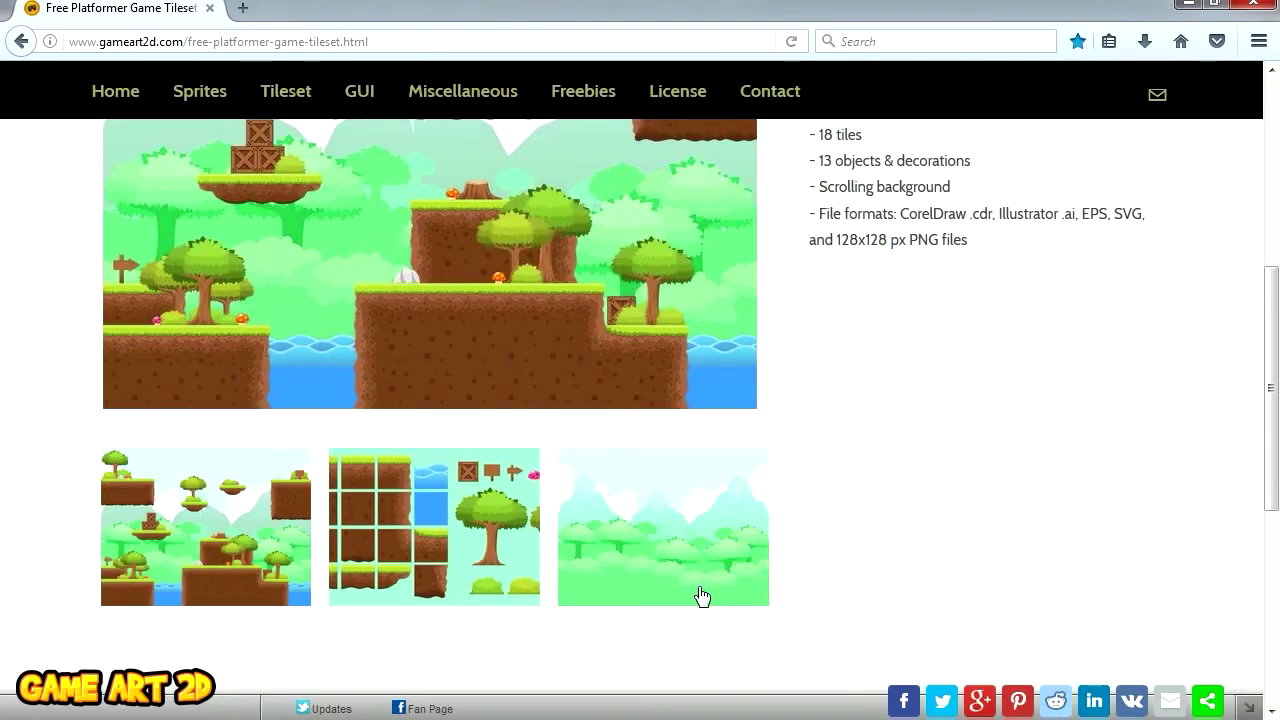
scroll(865, 585, up, 5)
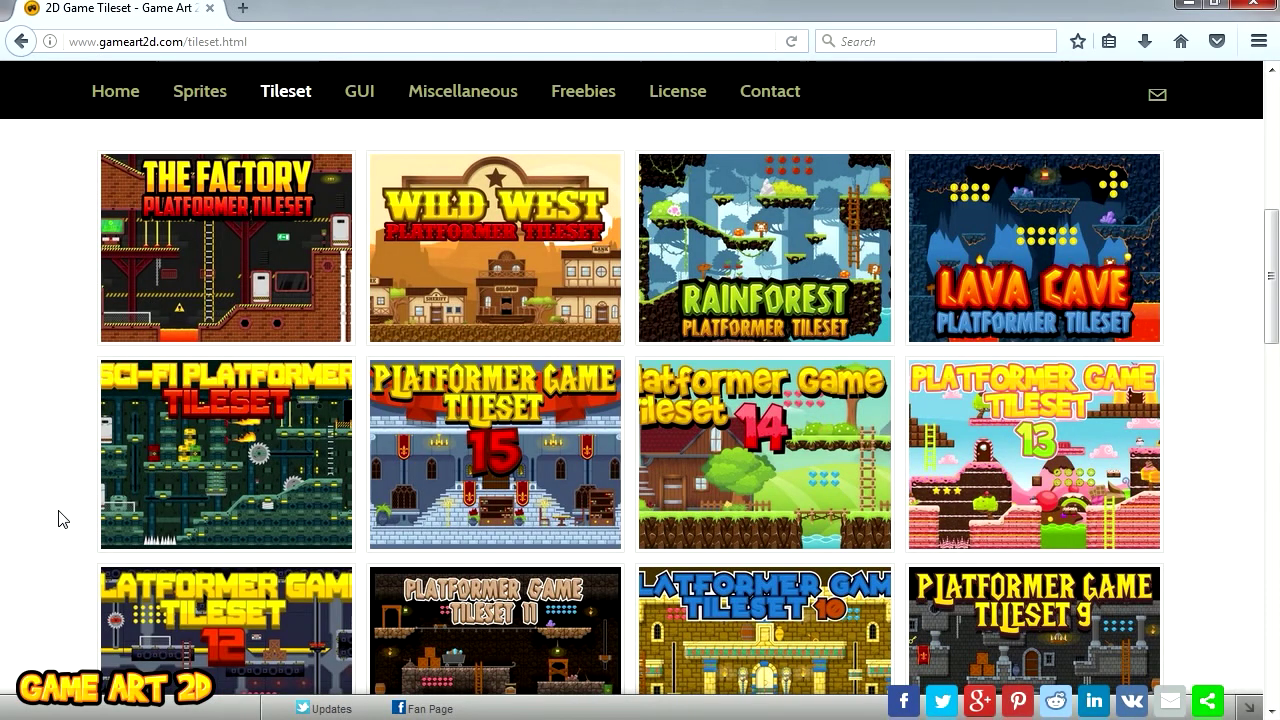
scroll(58, 518, down, 3)
scroll(58, 518, down, 1)
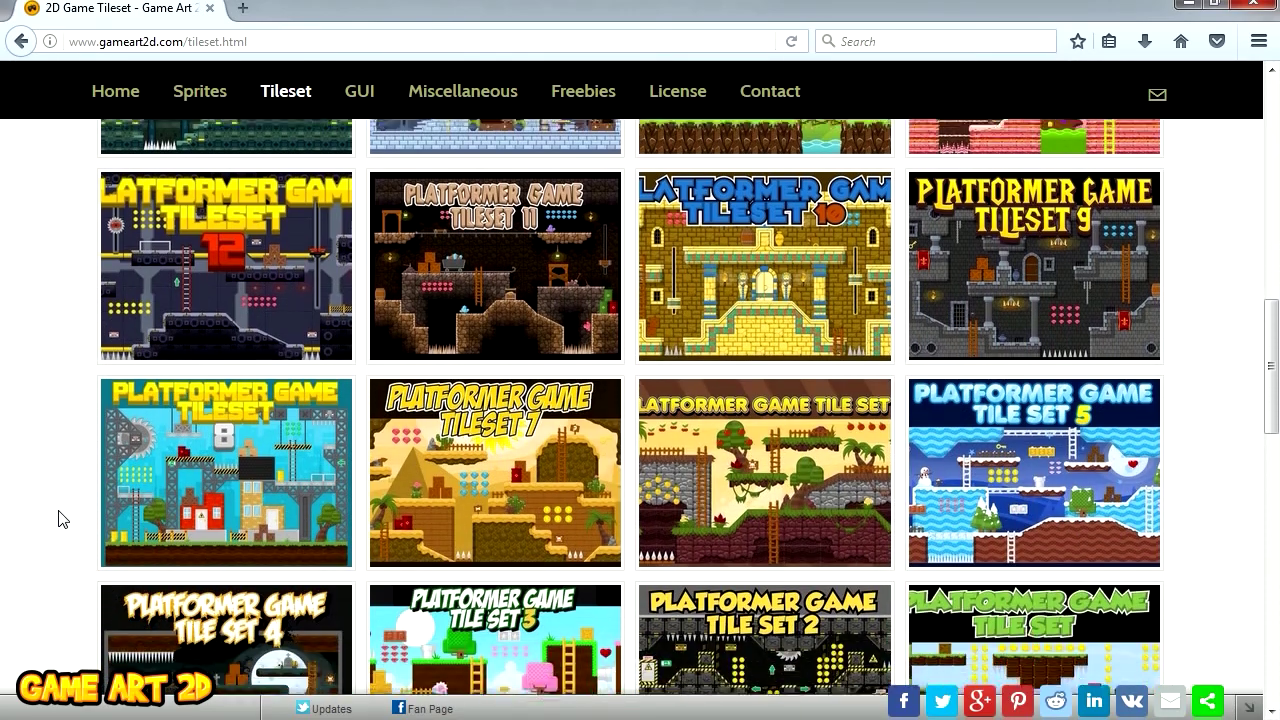
scroll(58, 518, down, 3)
scroll(519, 437, up, 3)
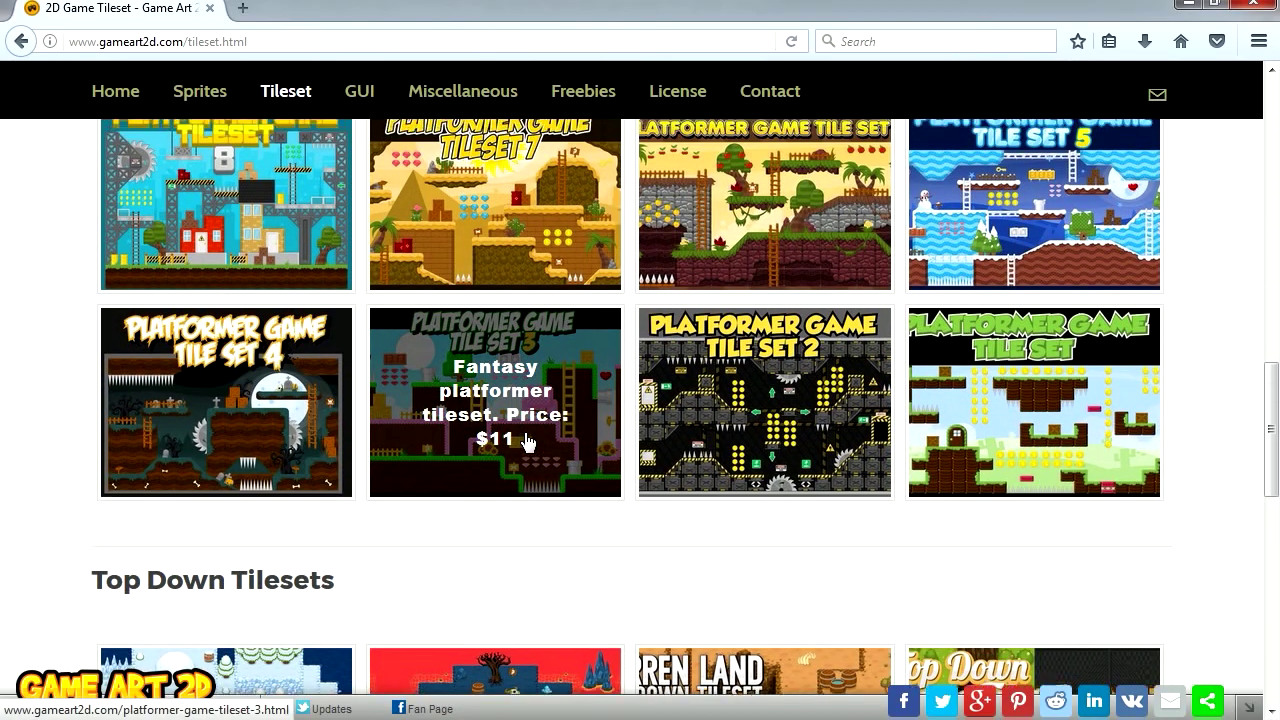
scroll(521, 532, up, 2)
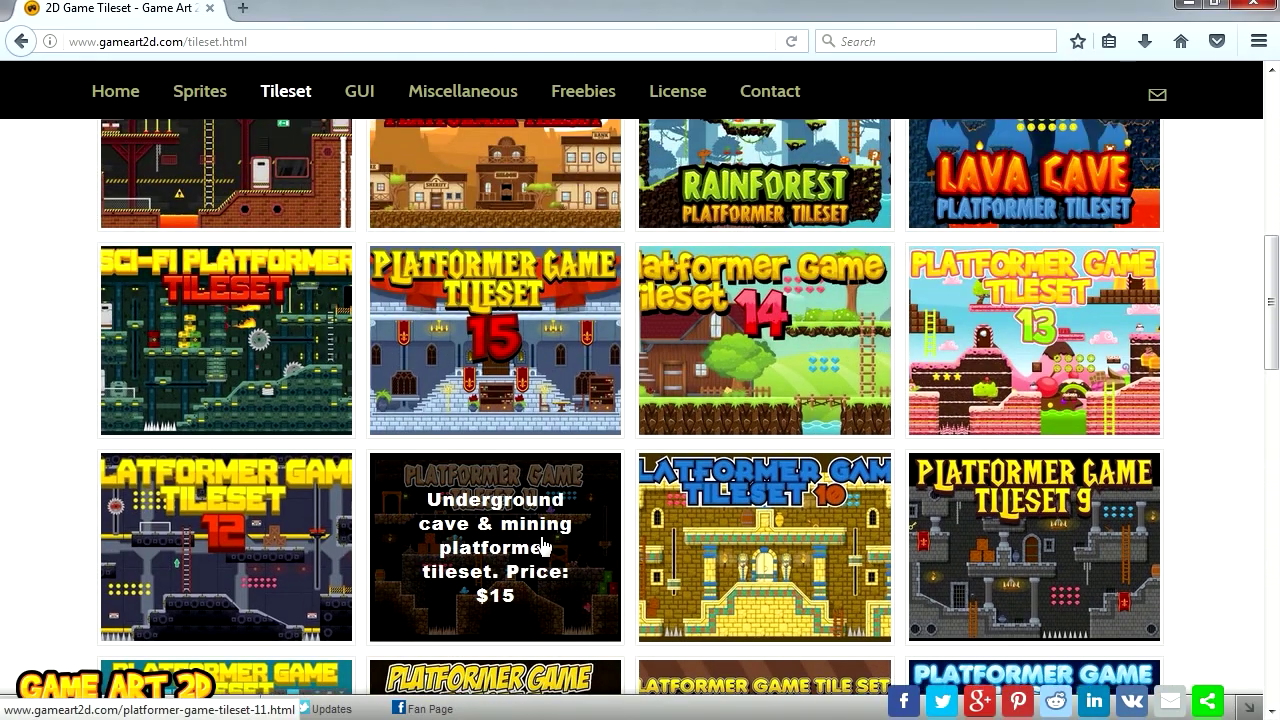
scroll(563, 545, up, 3)
scroll(570, 543, up, 3)
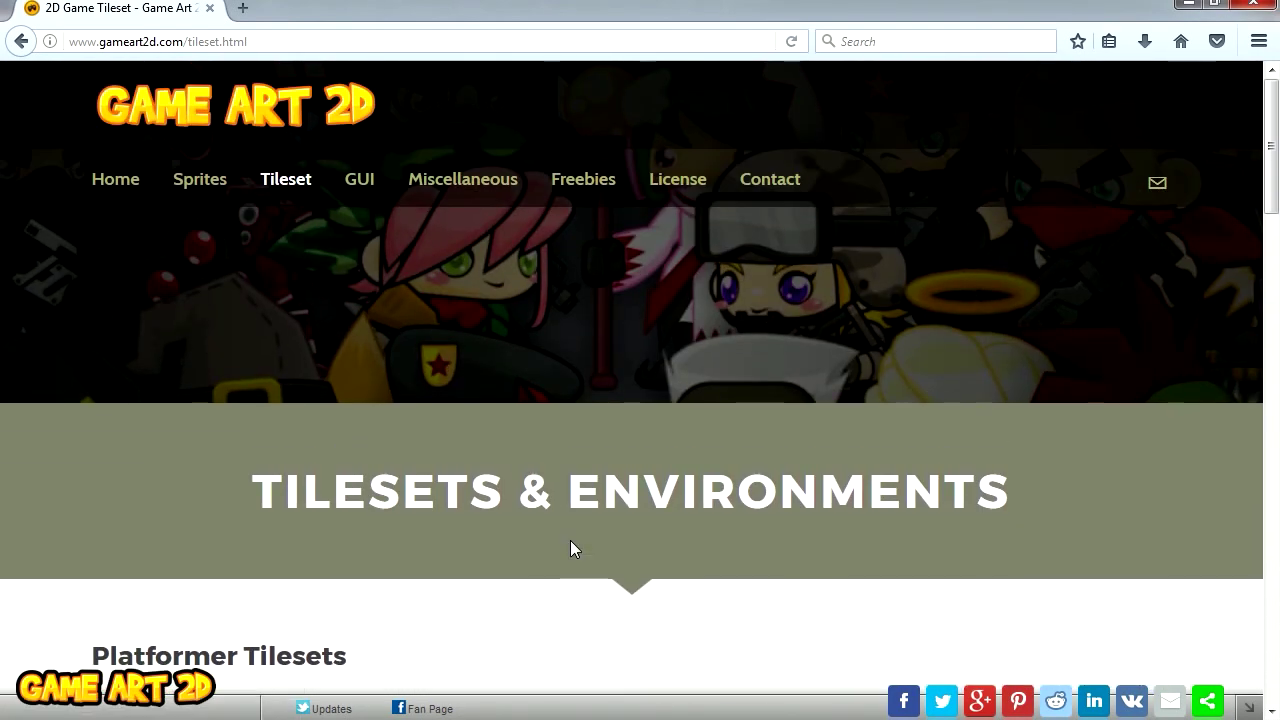
Go to the Freebies page and download the Free Sci-Fi Platformer Tileset.
click(592, 183)
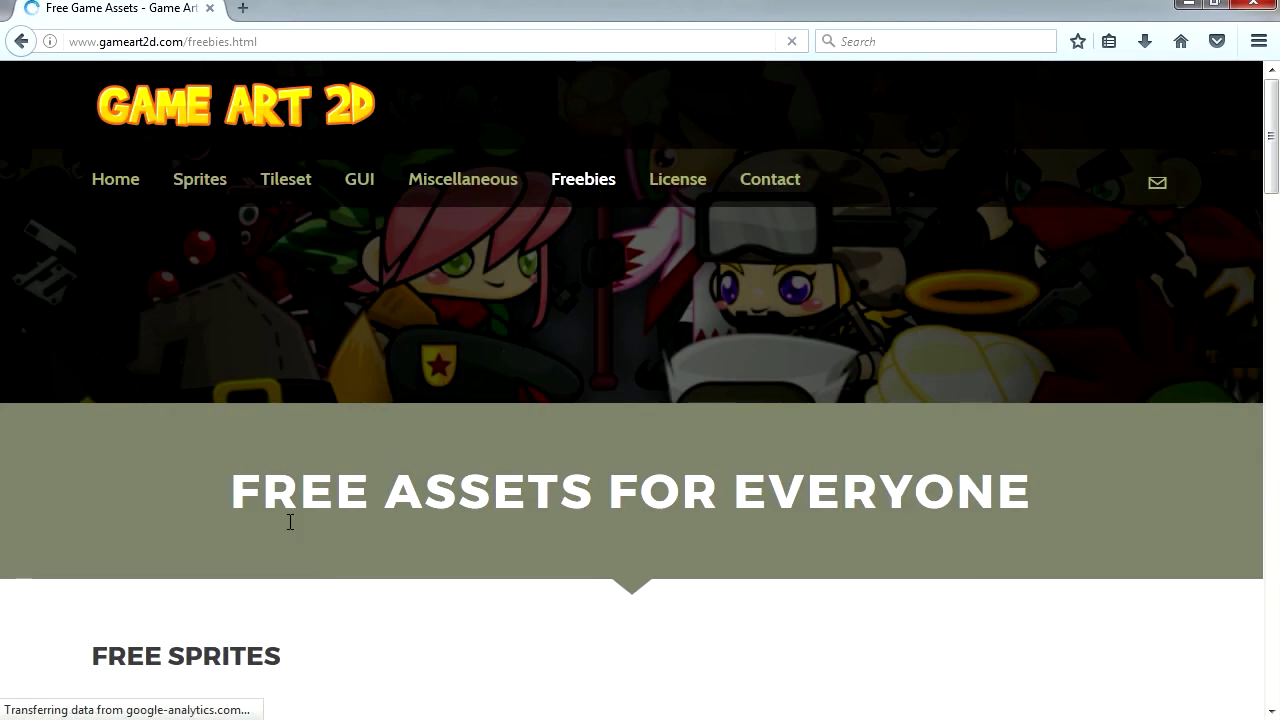
scroll(186, 586, down, 3)
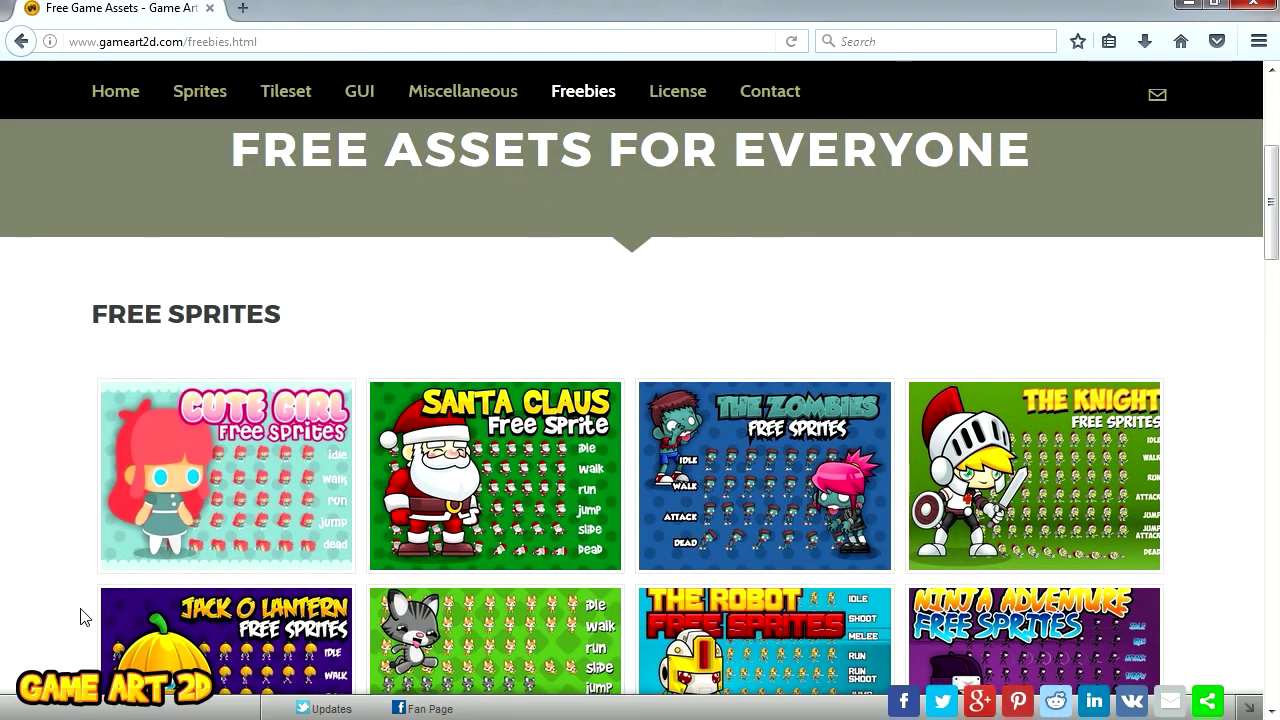
scroll(514, 487, down, 8)
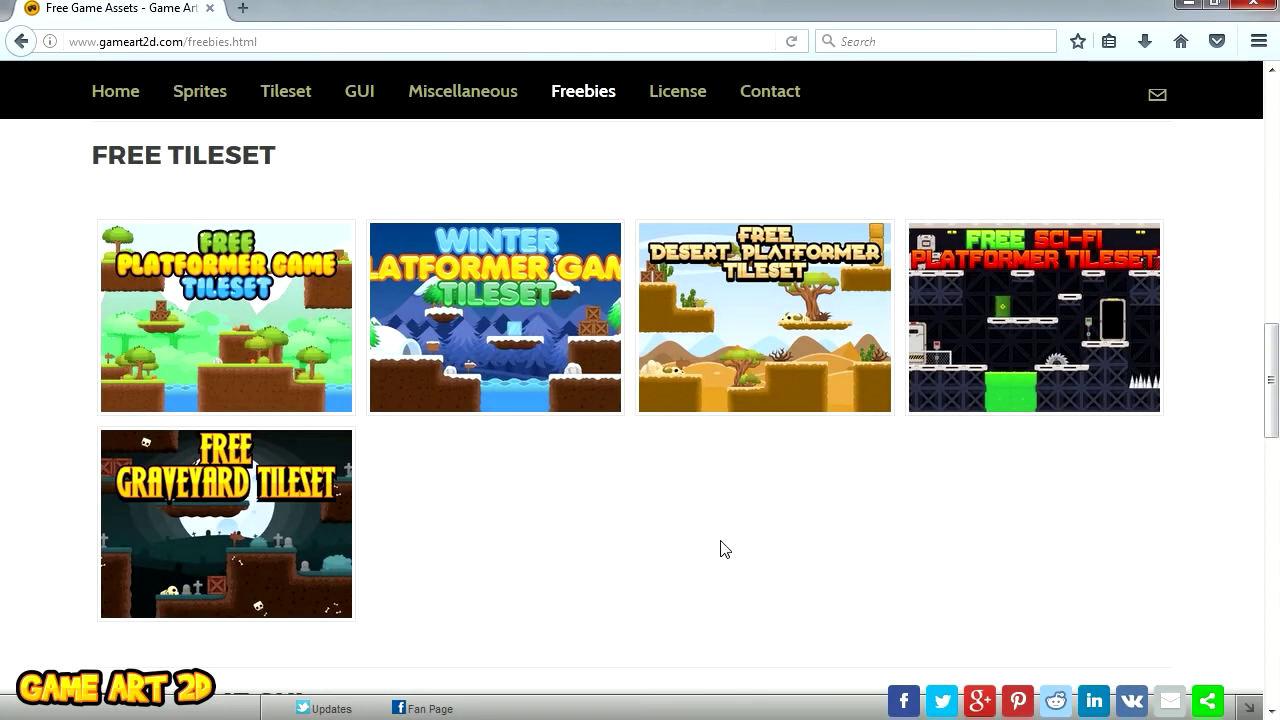
click(1061, 340)
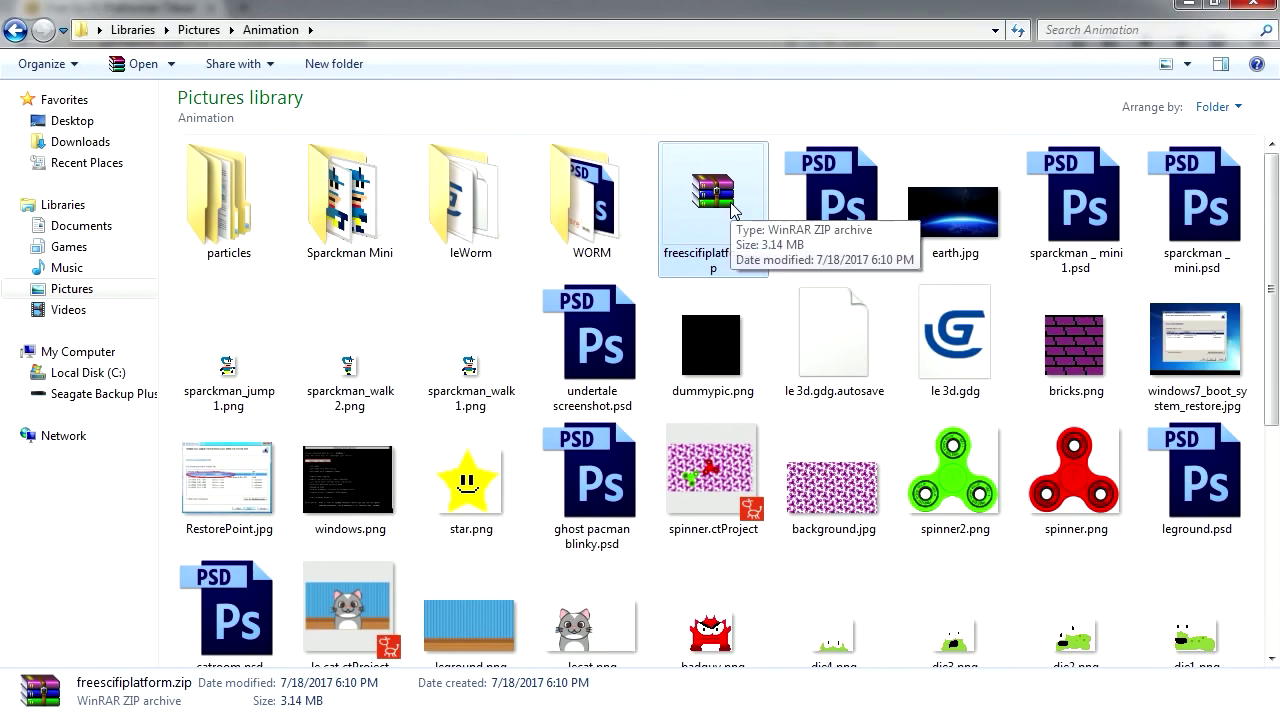
Extract the archive into a freescifiplatform folder and open its Tiles folder.
right_click(733, 210)
click(884, 355)
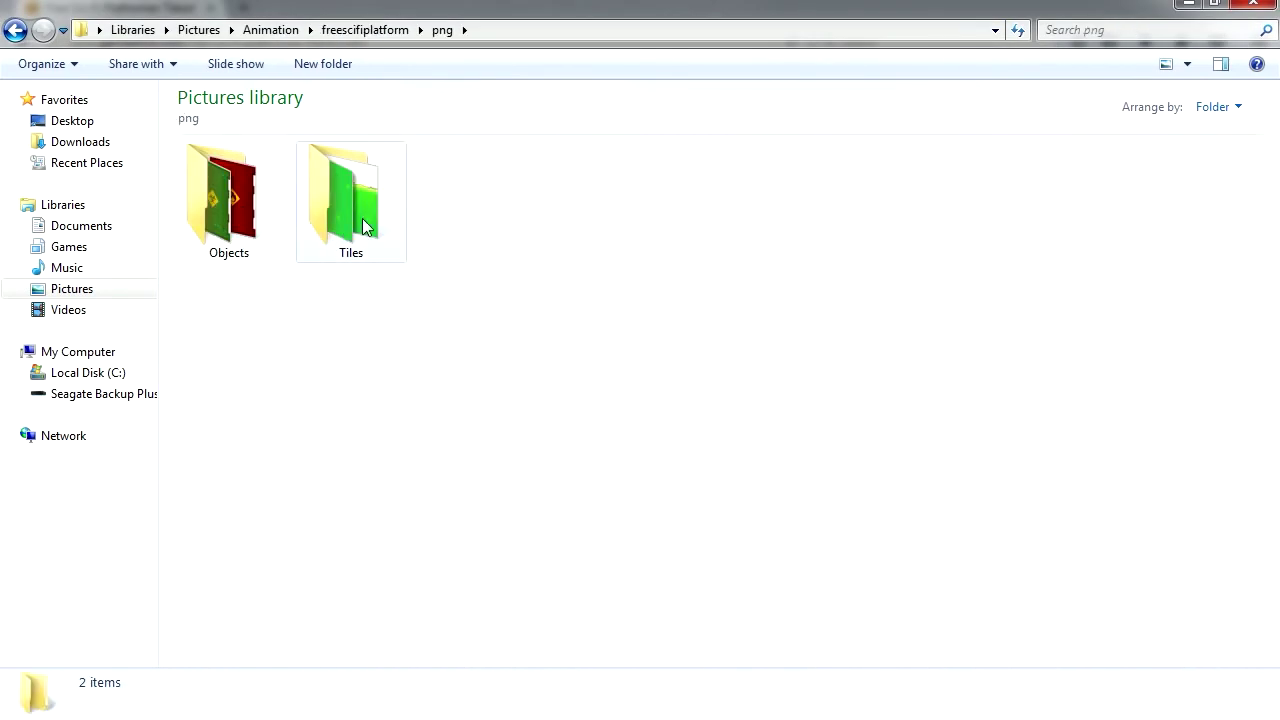
double_click(364, 226)
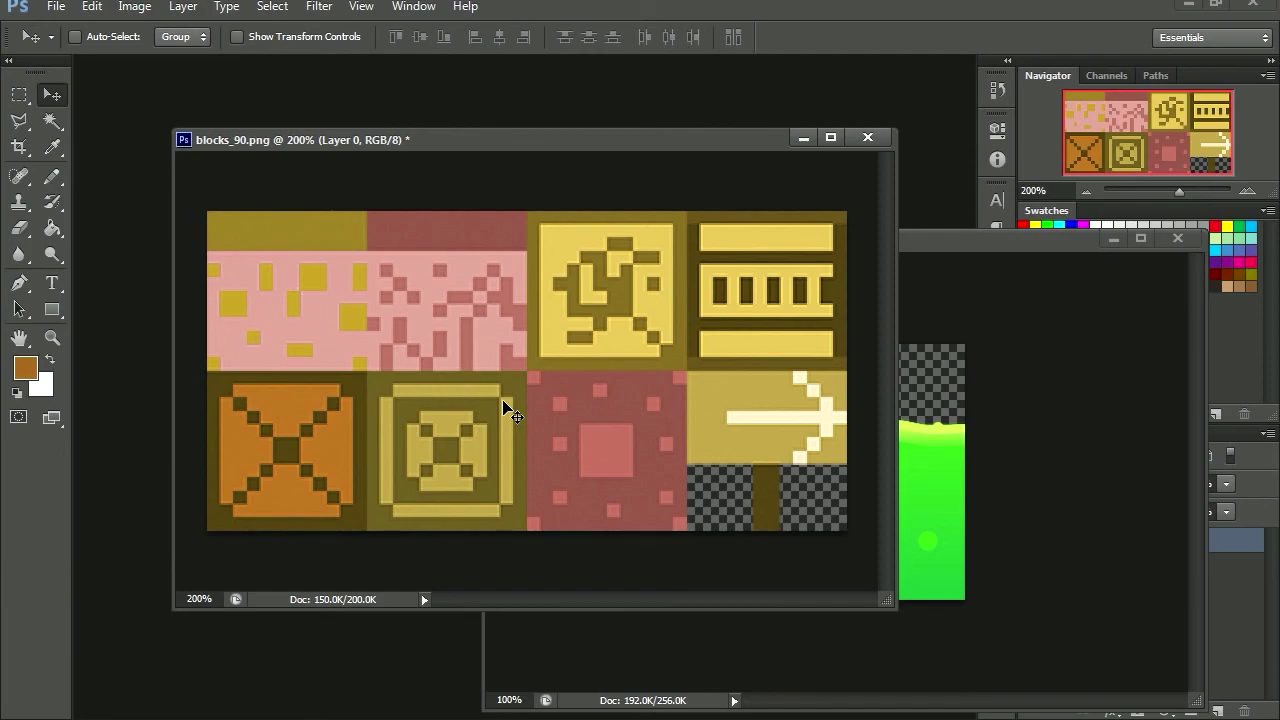
Lay three vertical and one horizontal guide over blocks_90.png, then drag Acid (1).png into it.
key(ctrl+r)
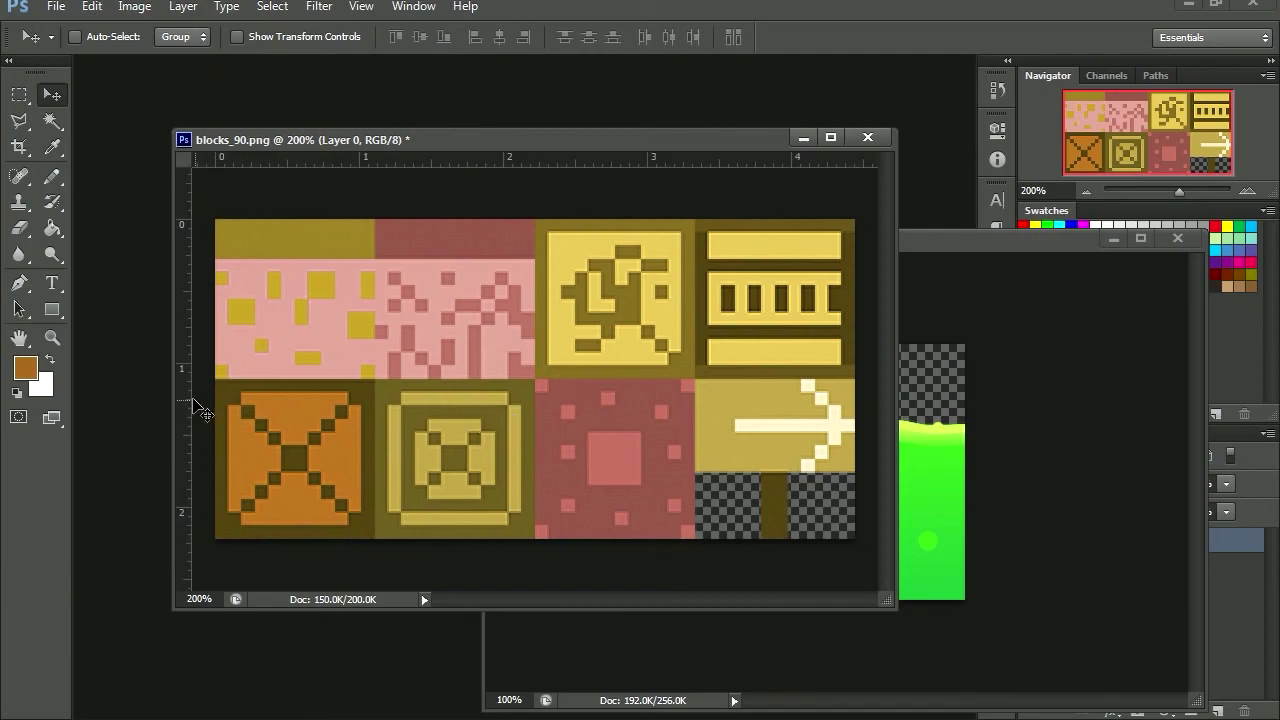
drag(194, 400, 375, 430)
drag(458, 162, 465, 380)
mouse_move(186, 426)
mouse_down()
mouse_move(557, 430)
mouse_move(534, 430)
mouse_up()
mouse_move(185, 460)
mouse_down()
mouse_move(691, 472)
mouse_move(694, 485)
mouse_up()
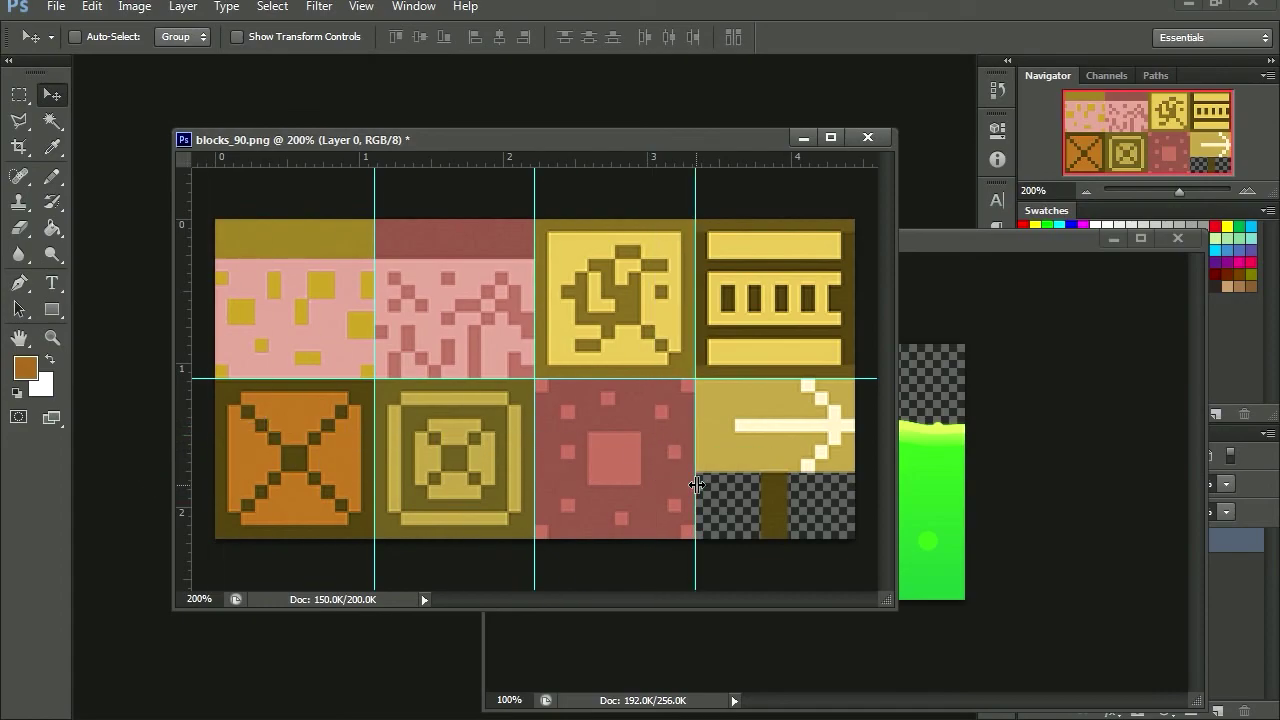
click(940, 485)
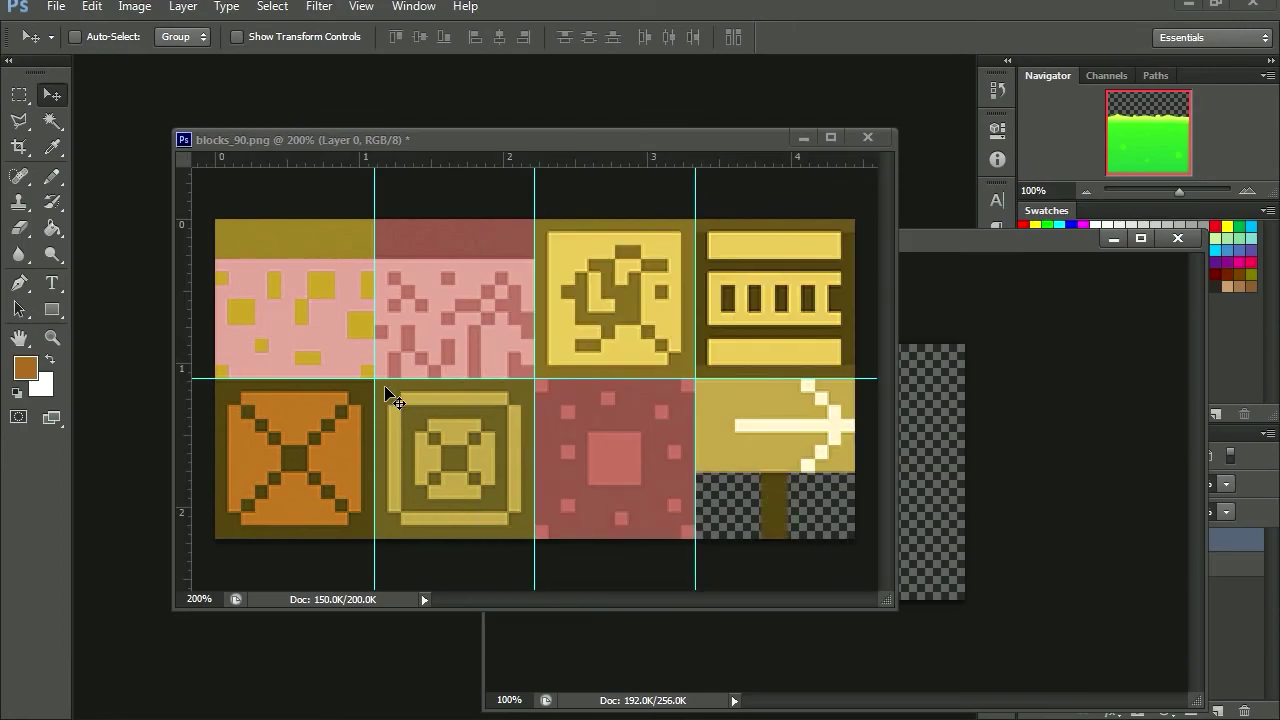
drag(815, 490, 498, 437)
Scale the pasted acid layer to about half size and fit it in the bottom-right cell.
key(ctrl+t)
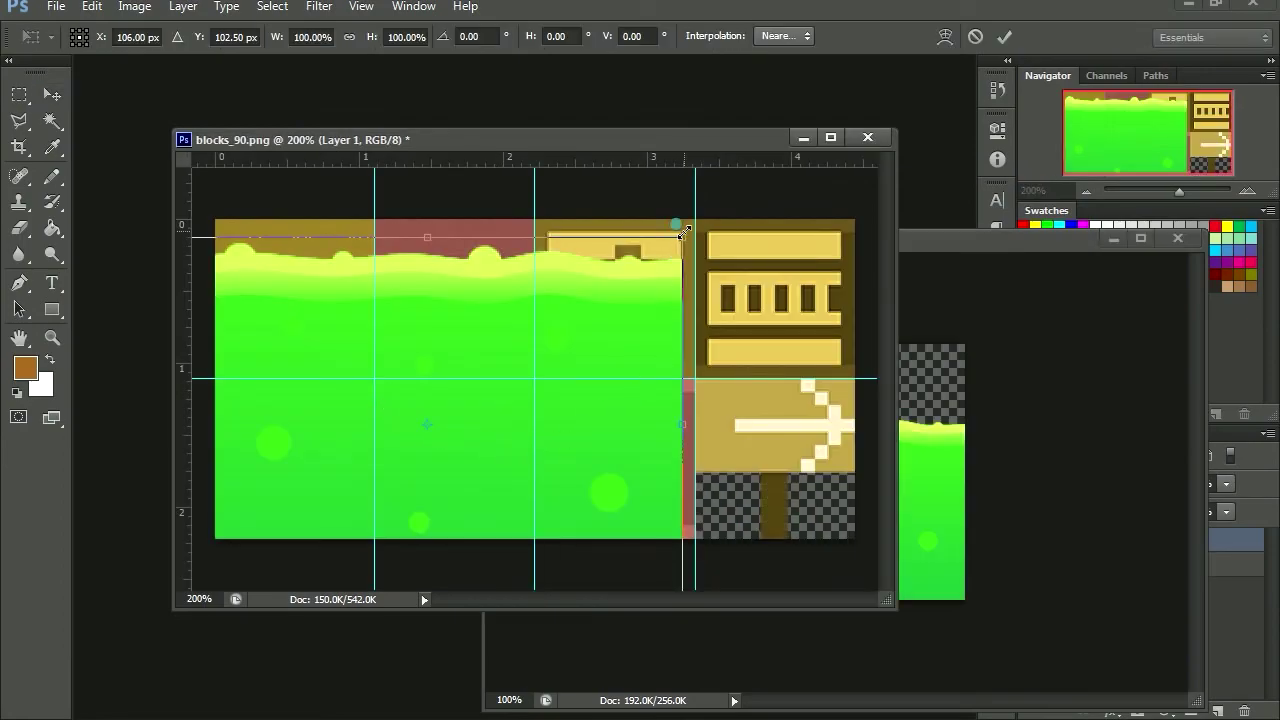
drag(684, 232, 449, 379)
mouse_move(316, 437)
mouse_down()
mouse_move(606, 453)
mouse_move(830, 417)
mouse_move(798, 437)
mouse_up()
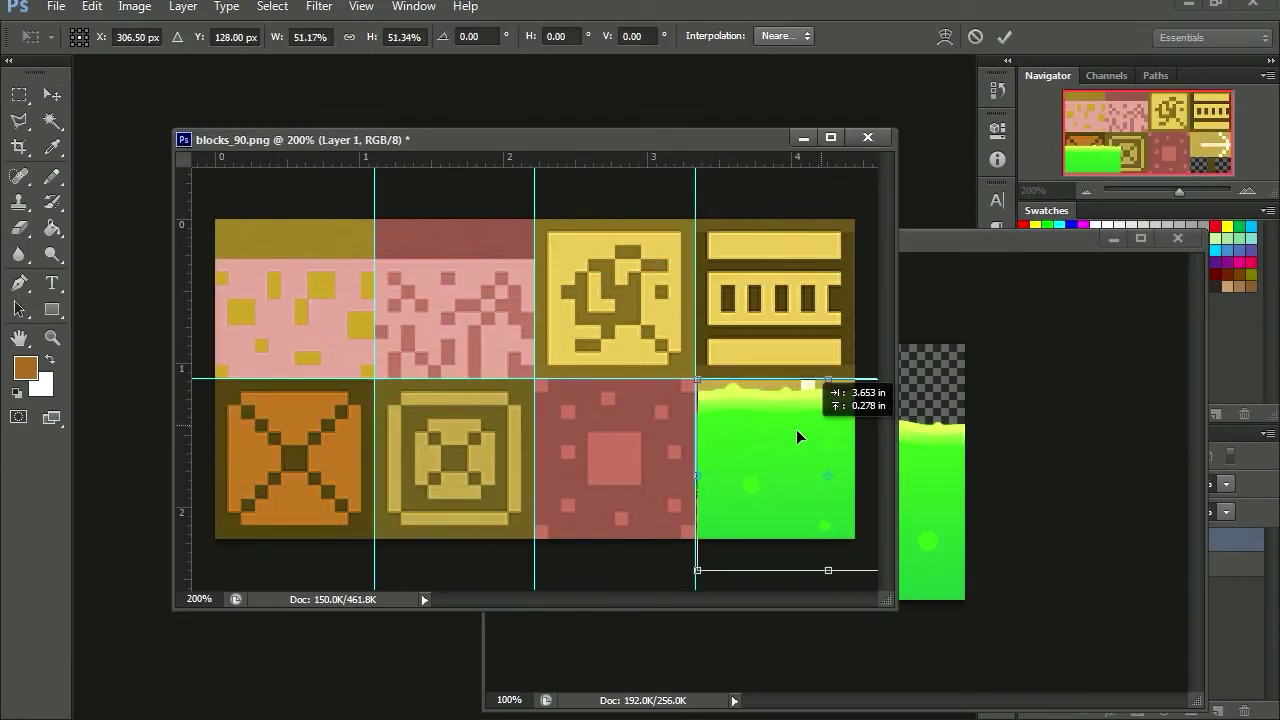
key(Return)
Bring the plain green acid image into blocks_90 and start shrinking it to cell size.
drag(888, 600, 1046, 678)
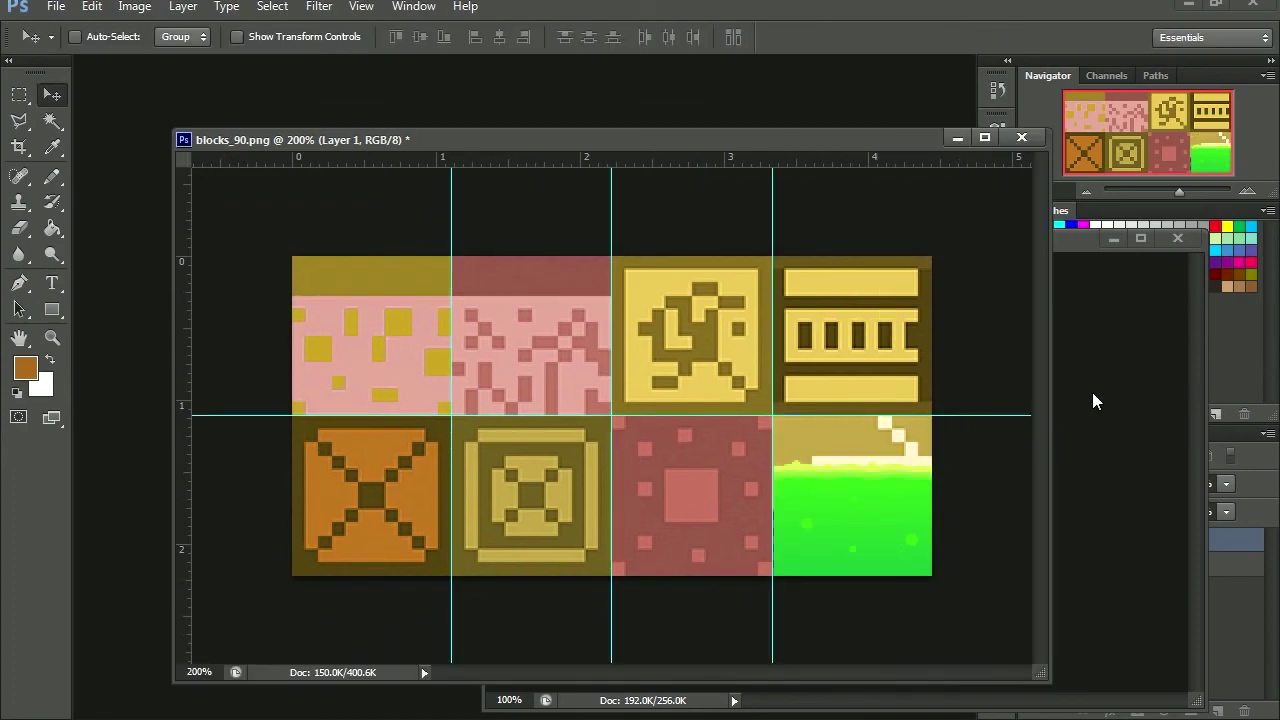
drag(1180, 262, 454, 492)
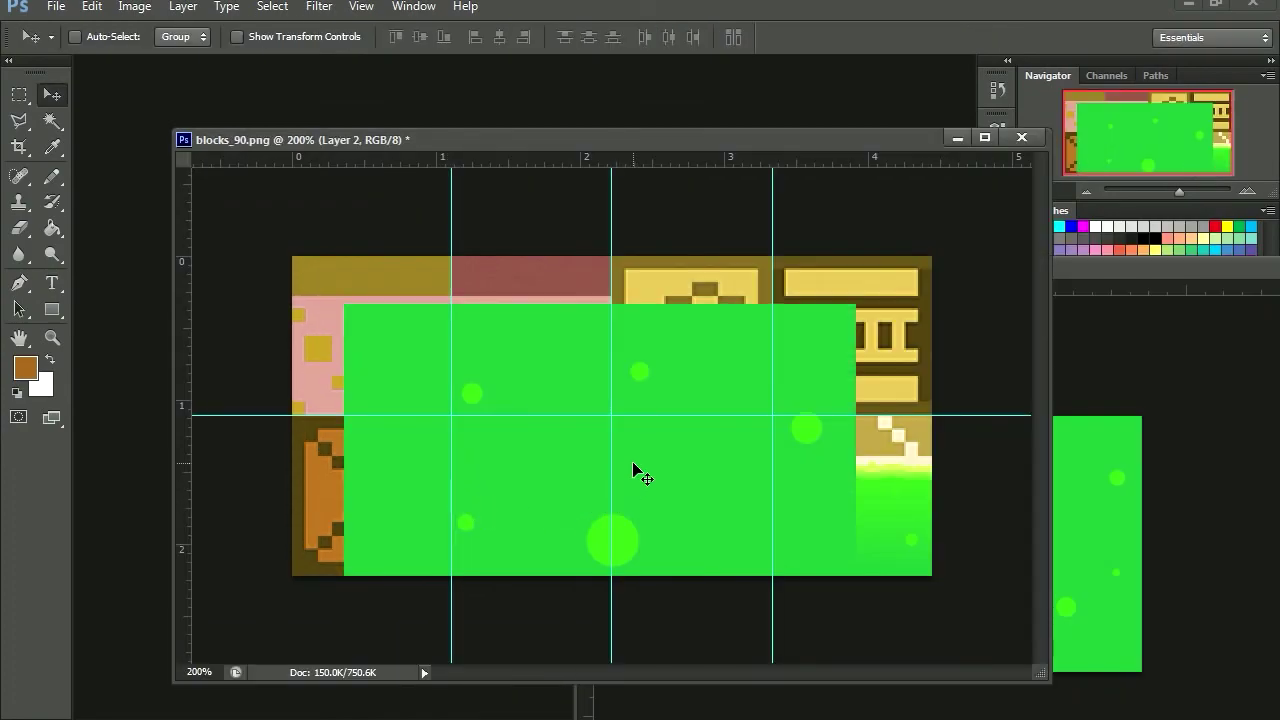
key(ctrl+t)
drag(855, 304, 560, 550)
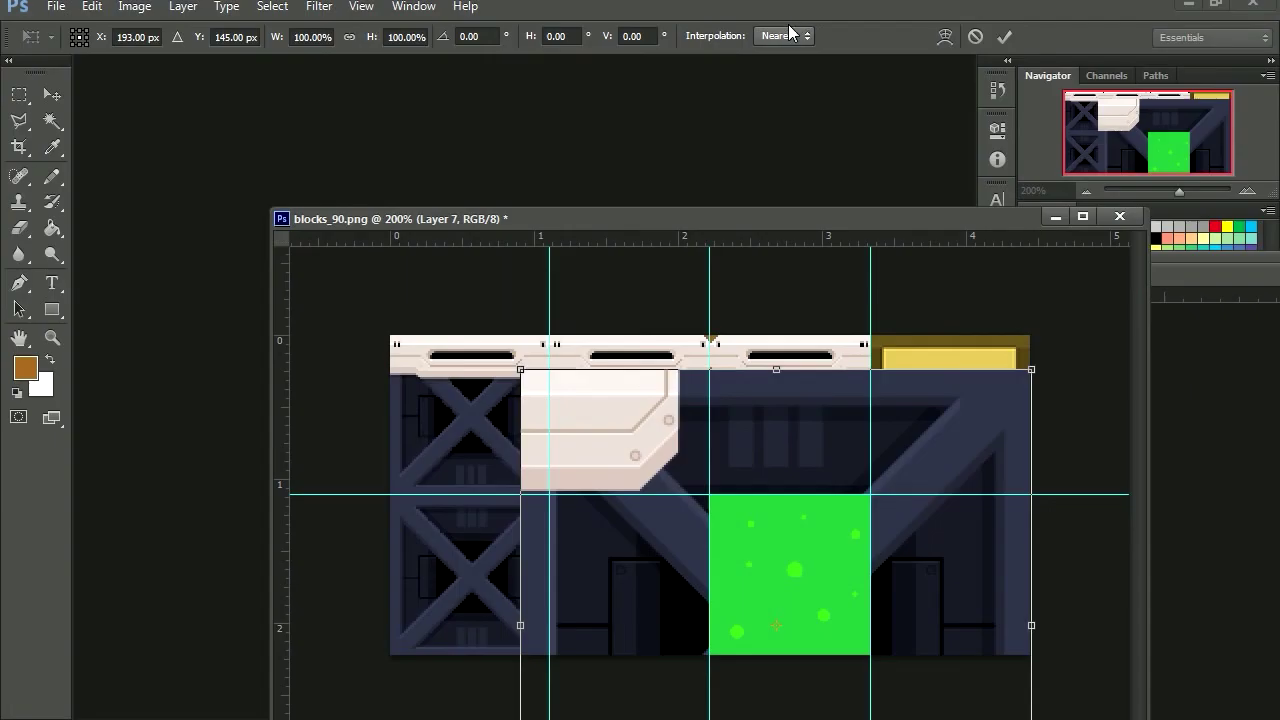
Scale the crate tile layer into its cells with Bicubic Automatic resampling, then close Tile (7).png.
click(785, 36)
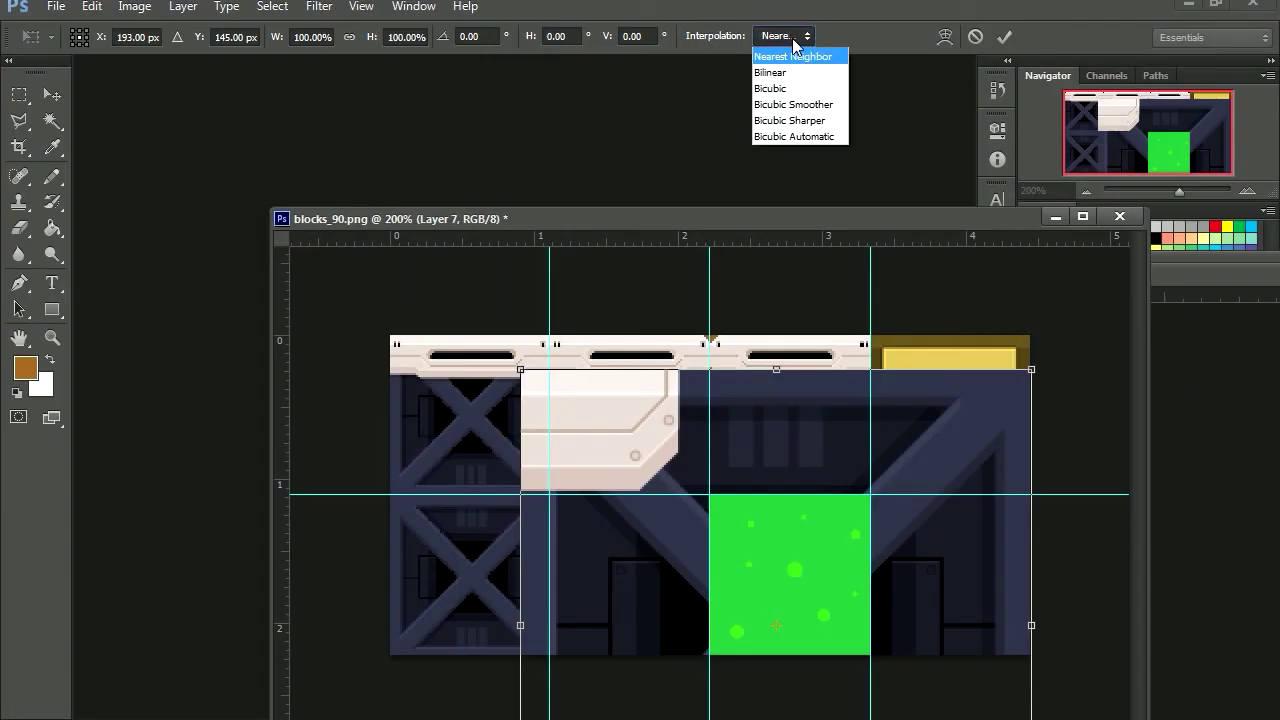
click(832, 134)
drag(1038, 378, 1023, 351)
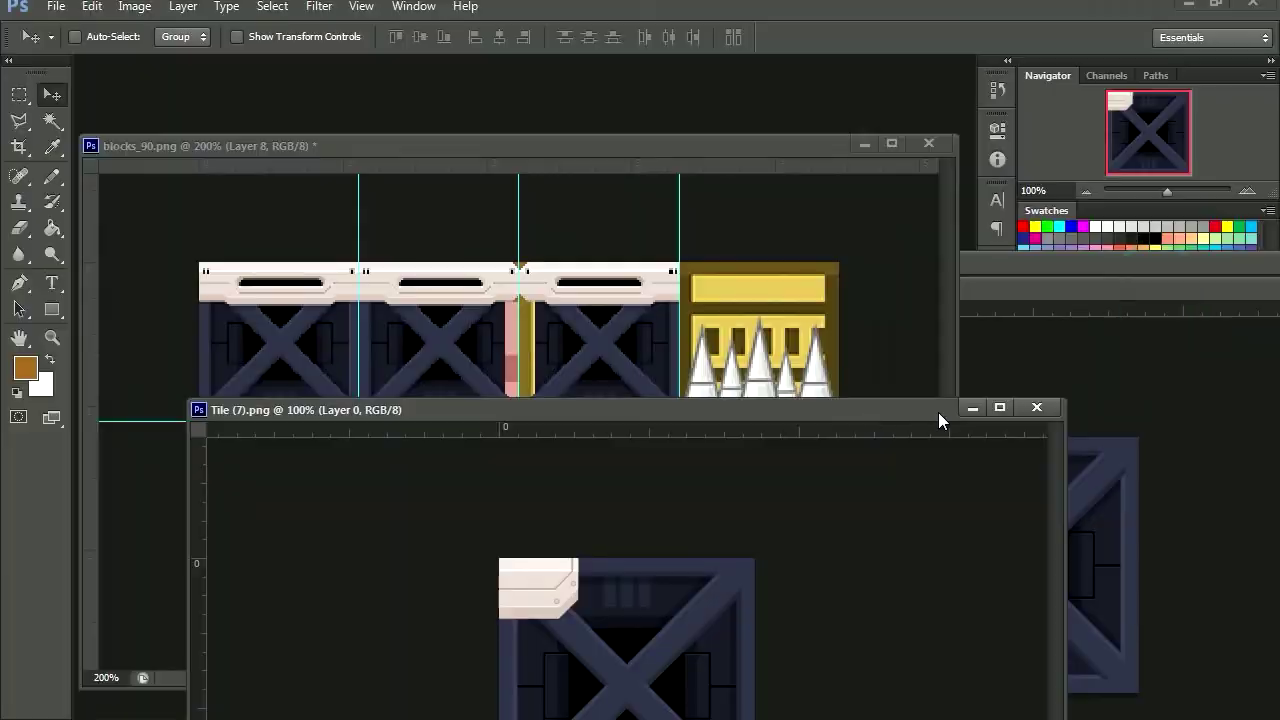
click(1040, 410)
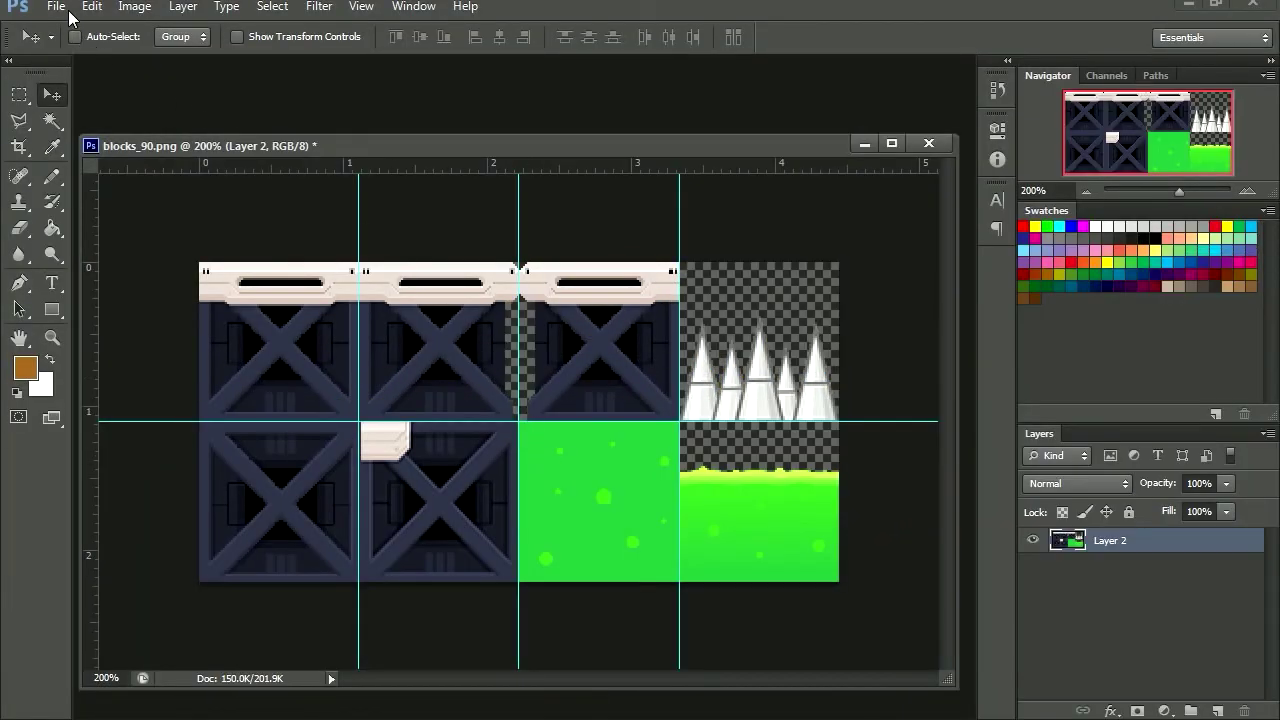
click(70, 14)
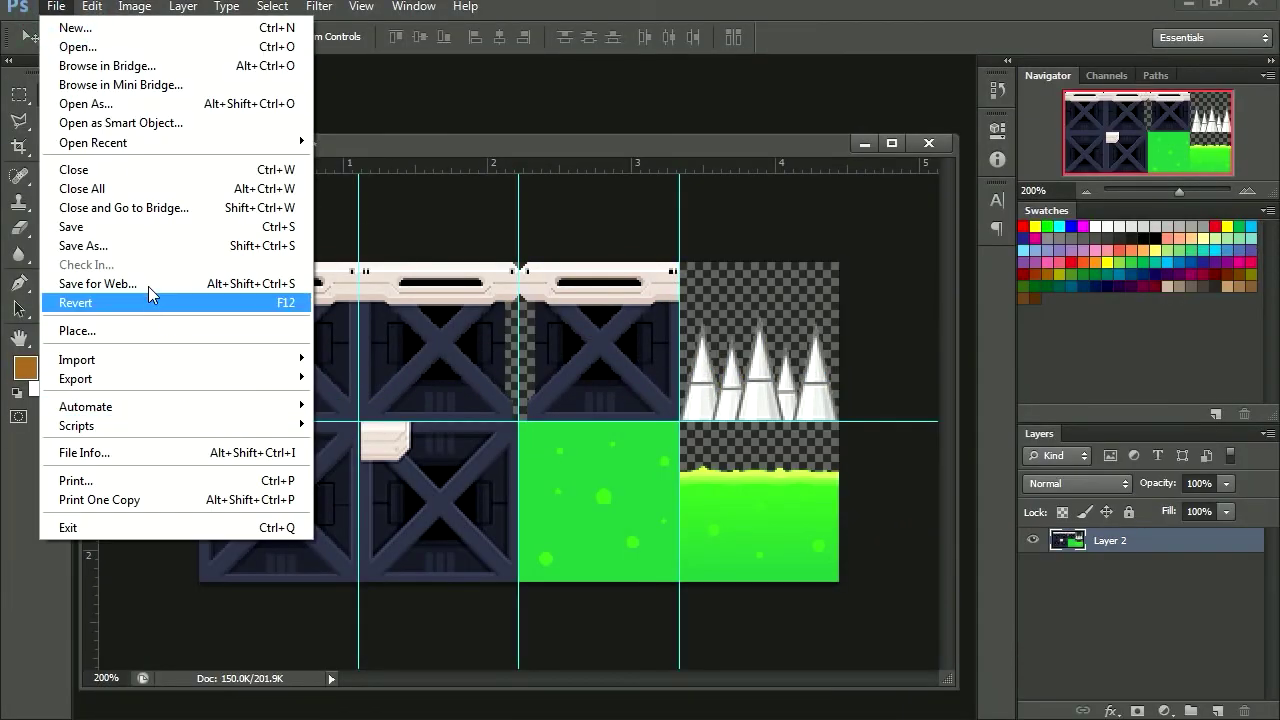
Export the tile grid via Save for Web, naming it by editing the blocks_100.png file name.
click(155, 283)
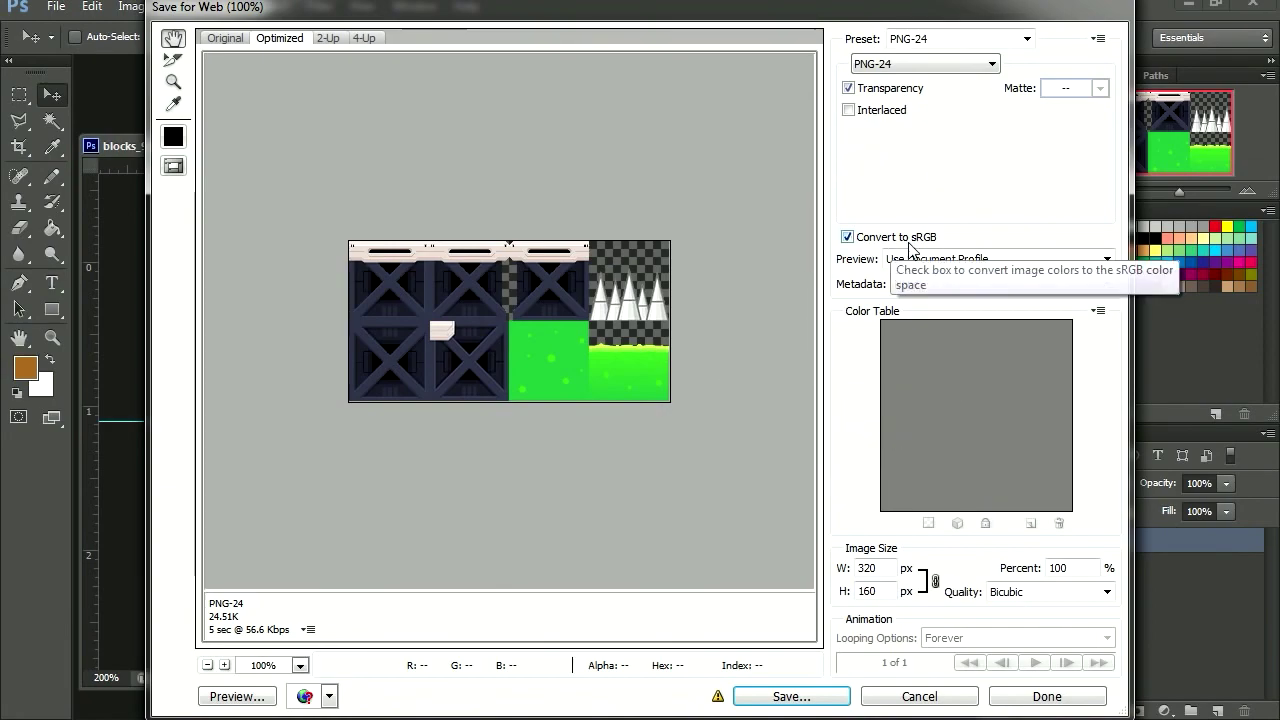
click(790, 694)
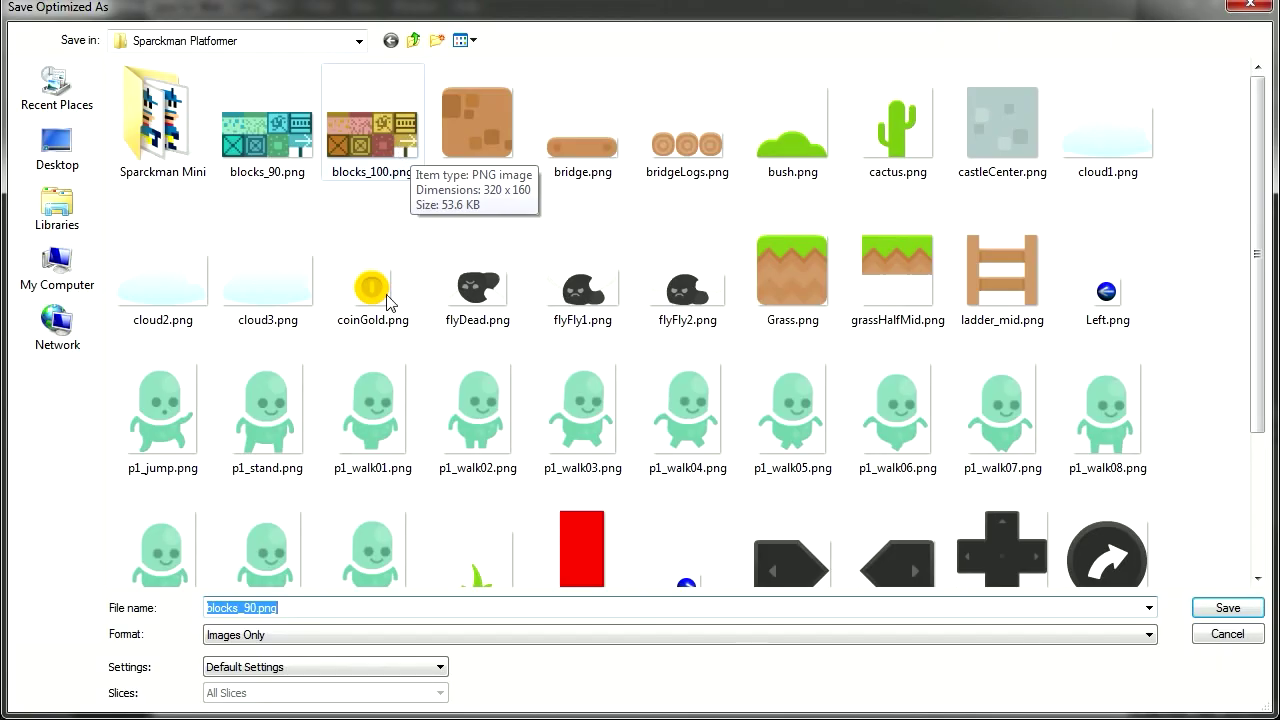
click(413, 121)
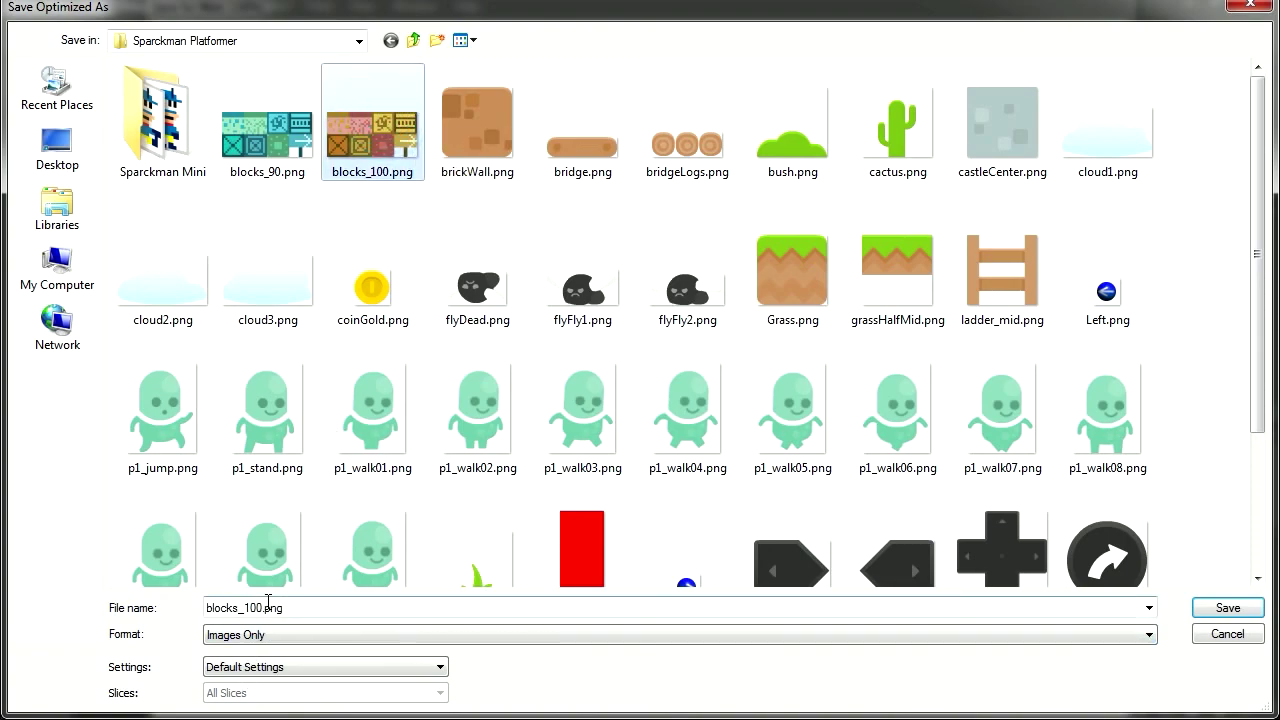
double_click(250, 608)
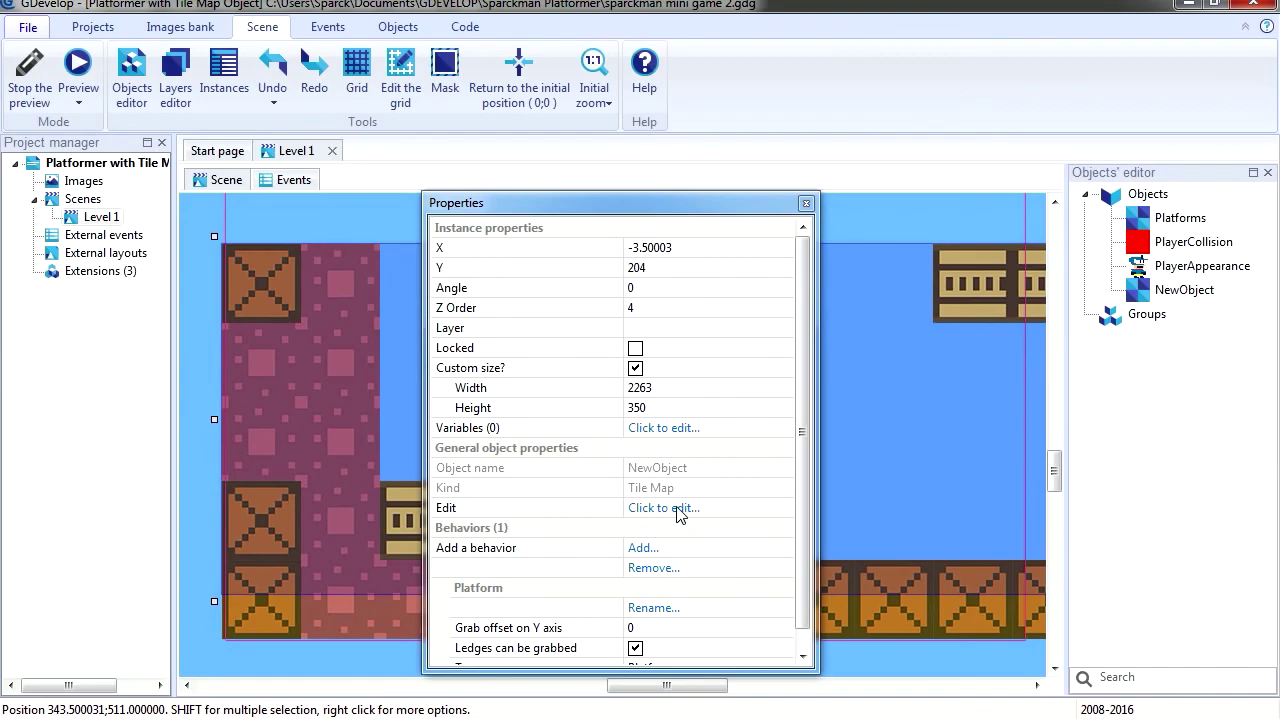
Add blocks_200.png to the project images and set it as the tile map's tileset texture.
click(679, 510)
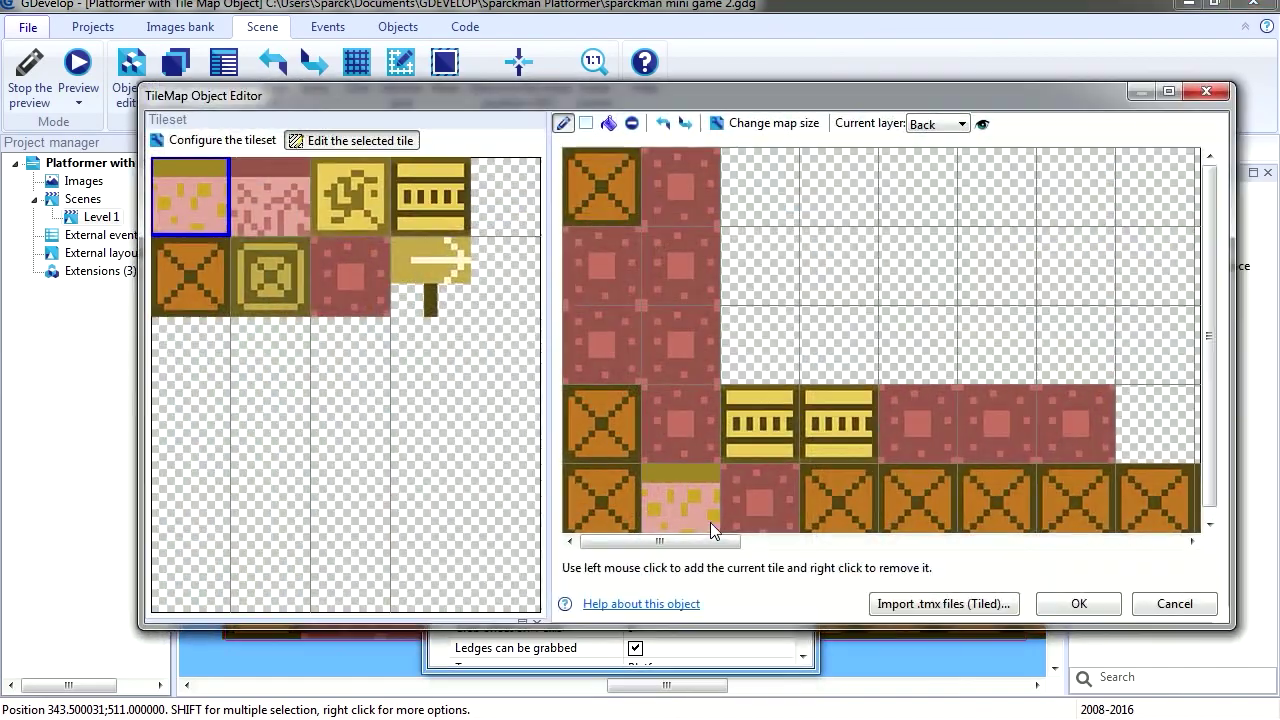
click(200, 141)
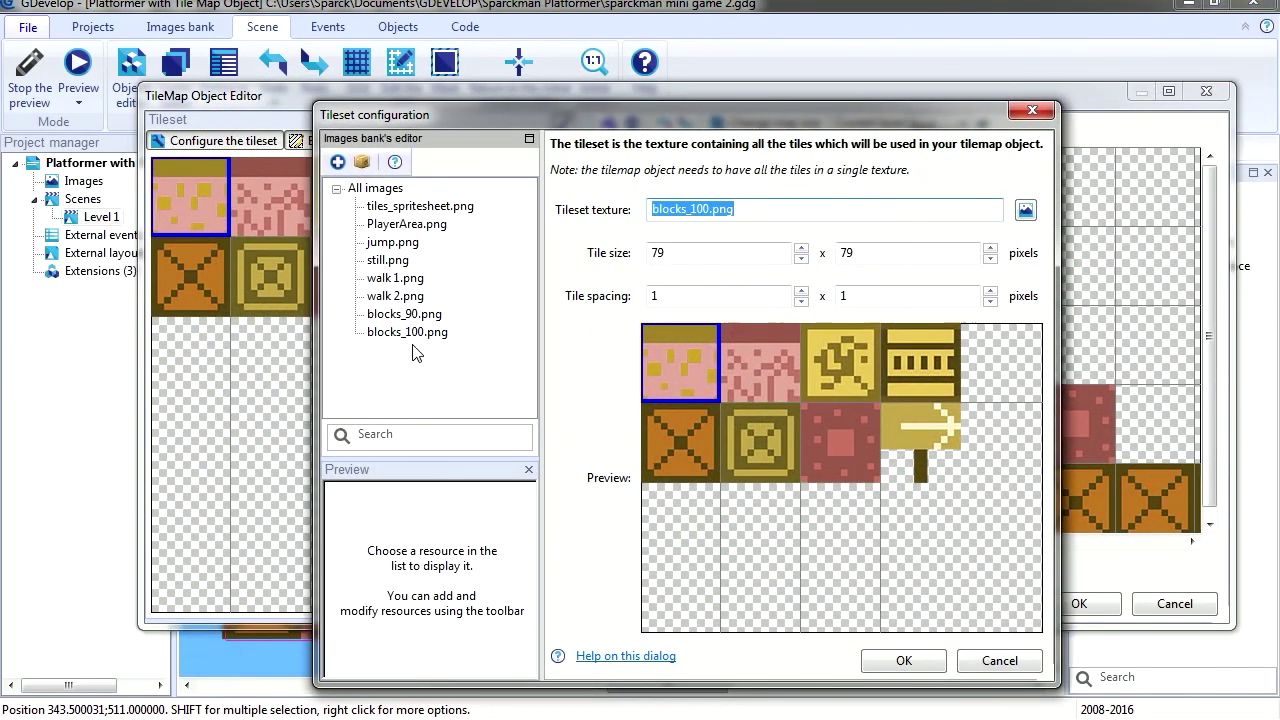
click(337, 162)
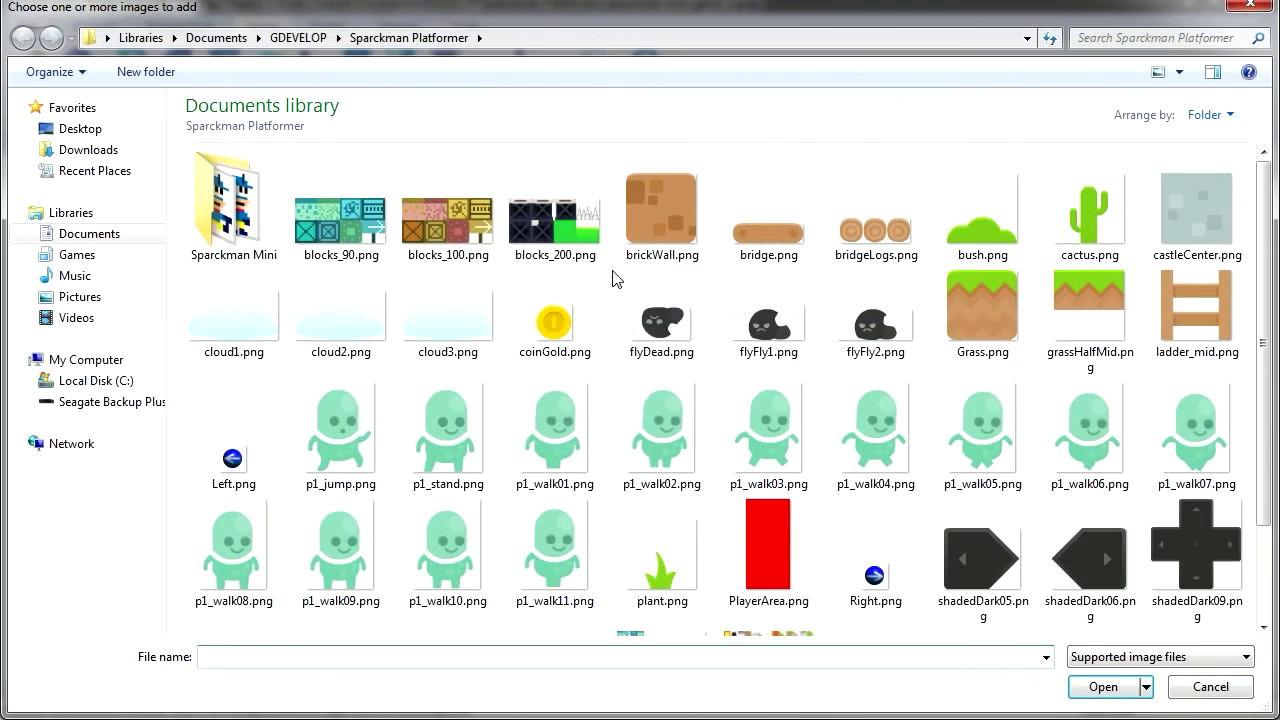
double_click(555, 220)
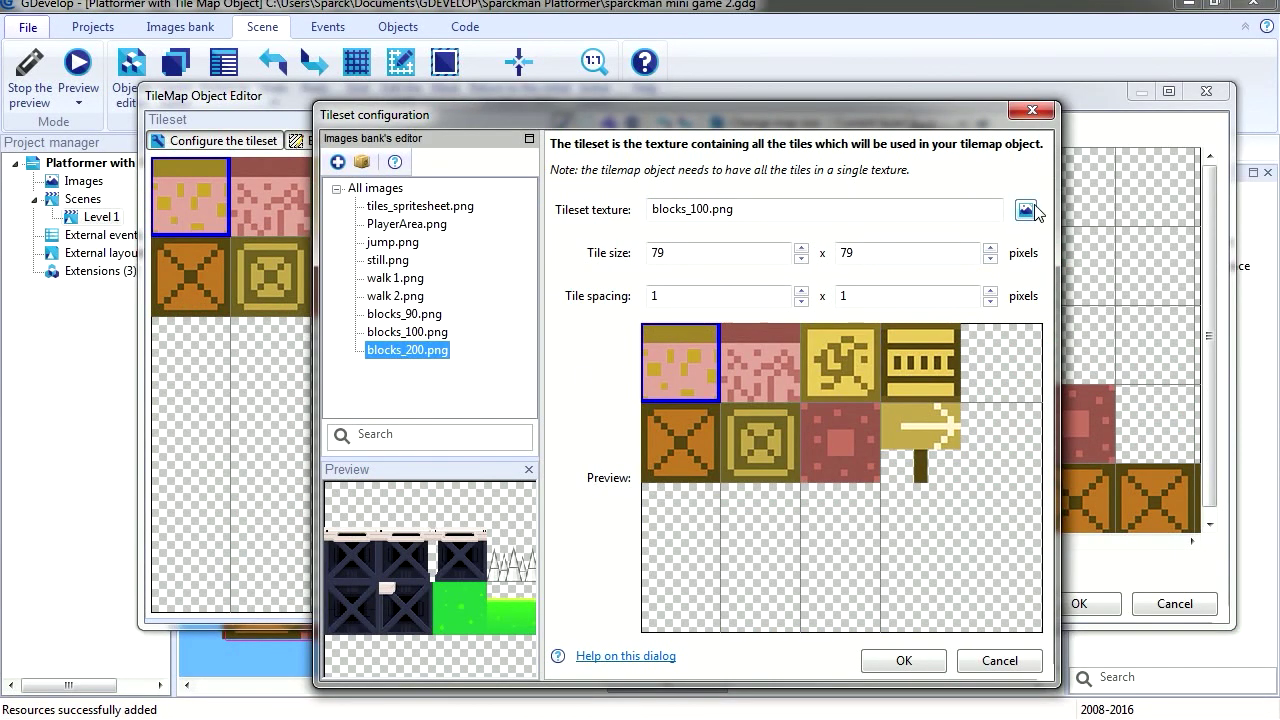
click(1034, 210)
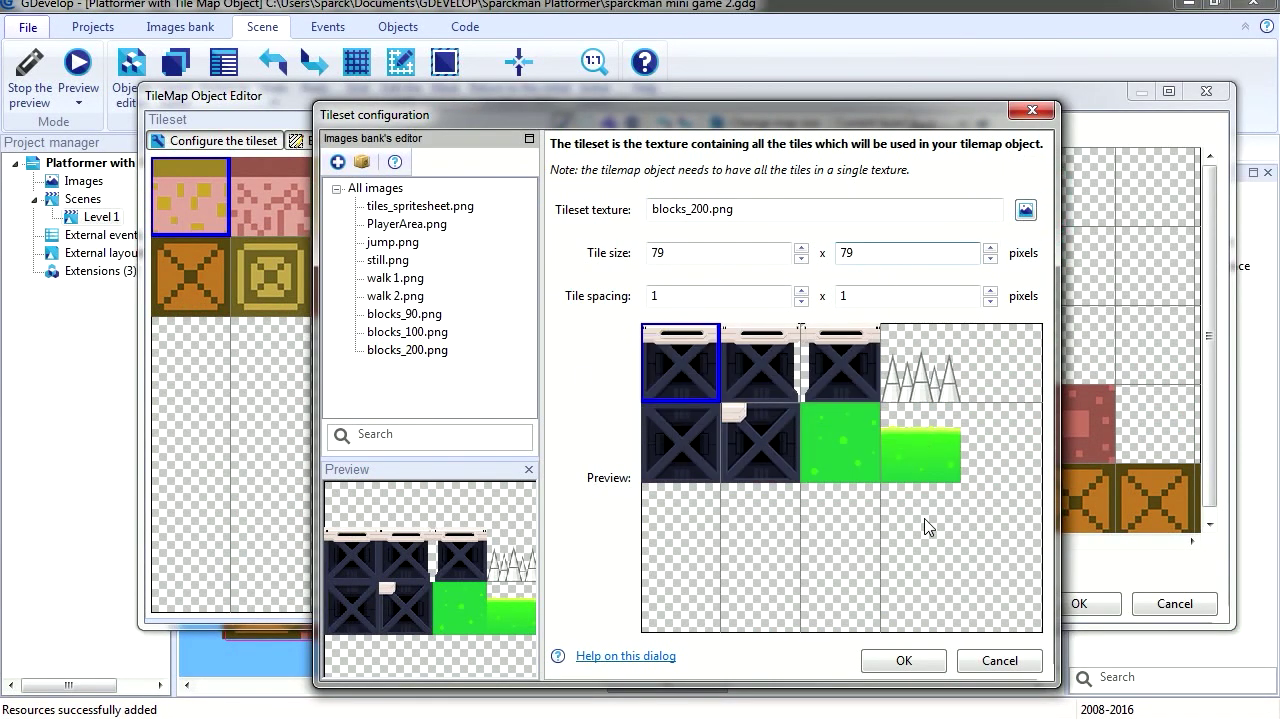
click(922, 668)
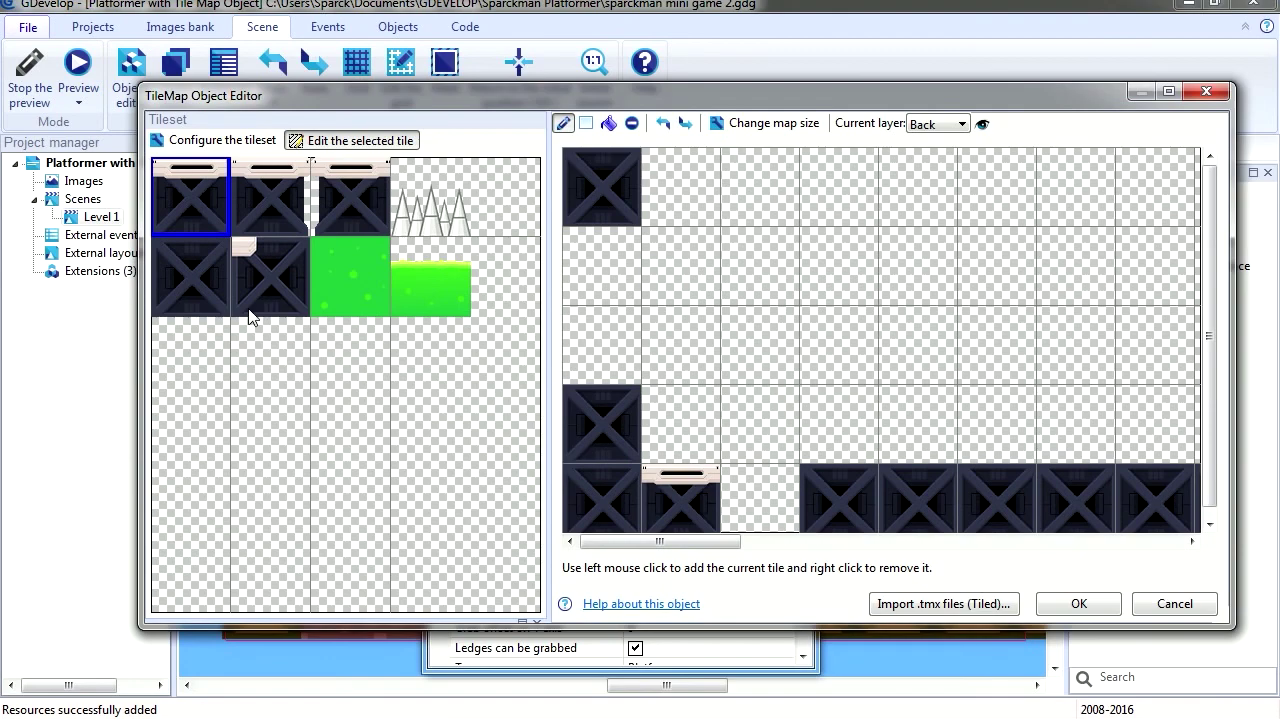
Paint plain crate tiles along the left wall and into the floor gap.
click(190, 272)
click(600, 350)
click(600, 268)
click(748, 492)
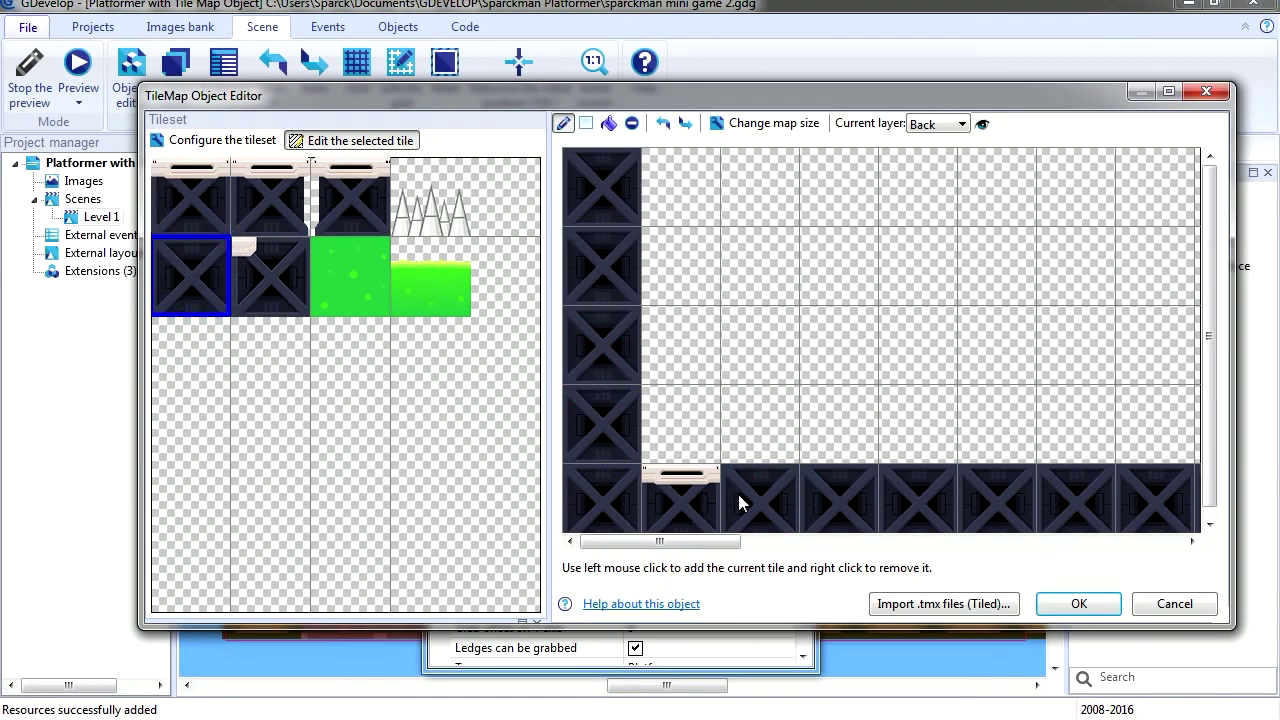
drag(748, 552, 966, 548)
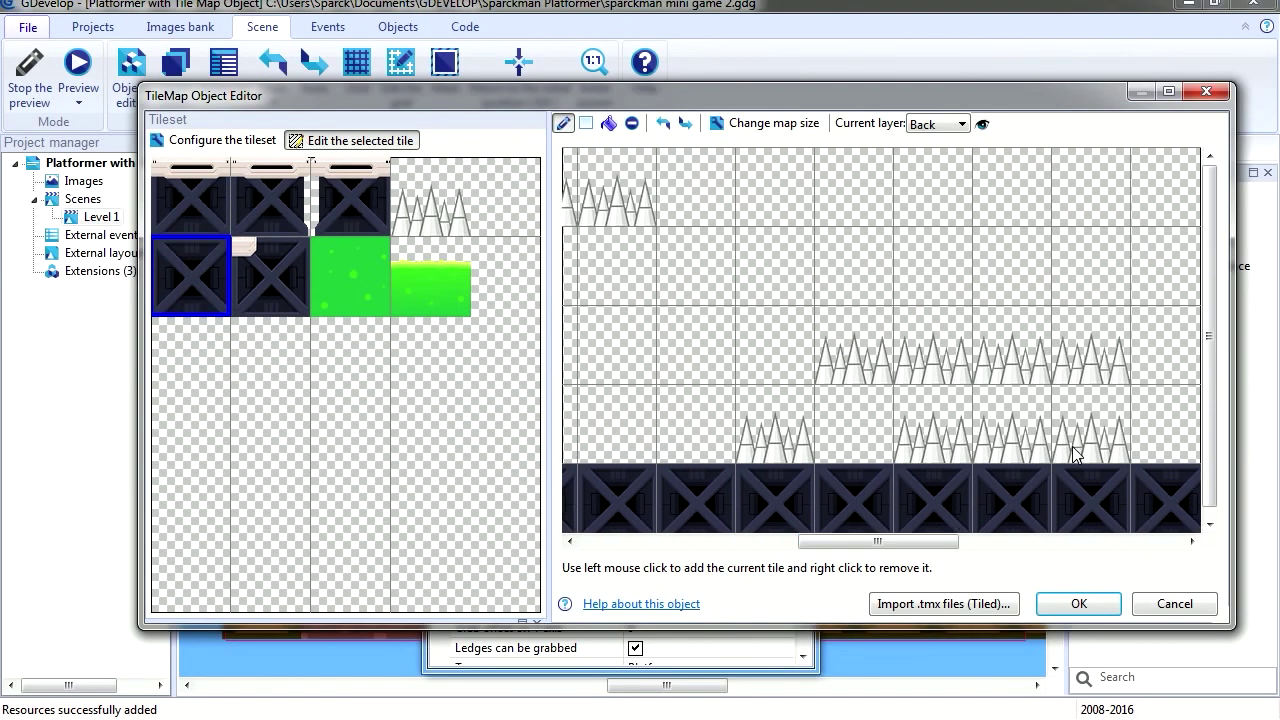
Erase the row of spike tiles and a leftover spike.
right_drag(822, 402, 1131, 371)
right_click(576, 192)
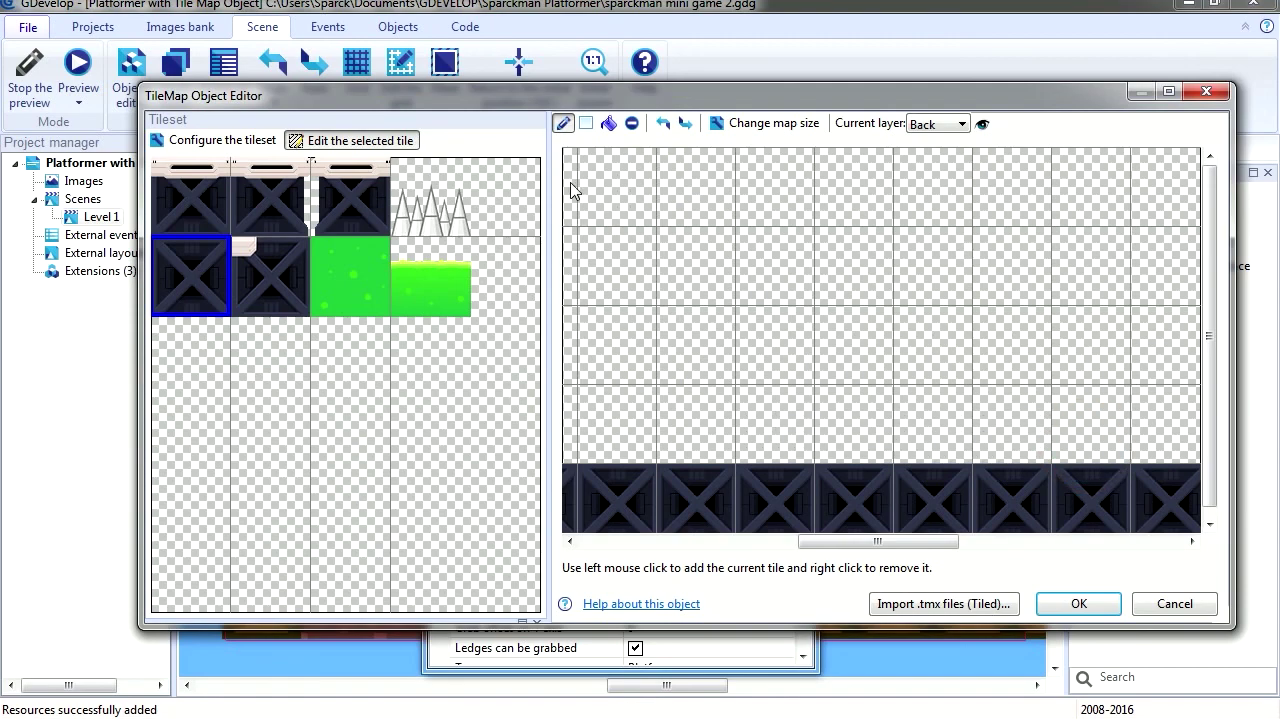
scroll(784, 426, right, 5)
Set two acid tiles into the crate floor, removing misplaced acid tiles first.
click(430, 276)
click(845, 437)
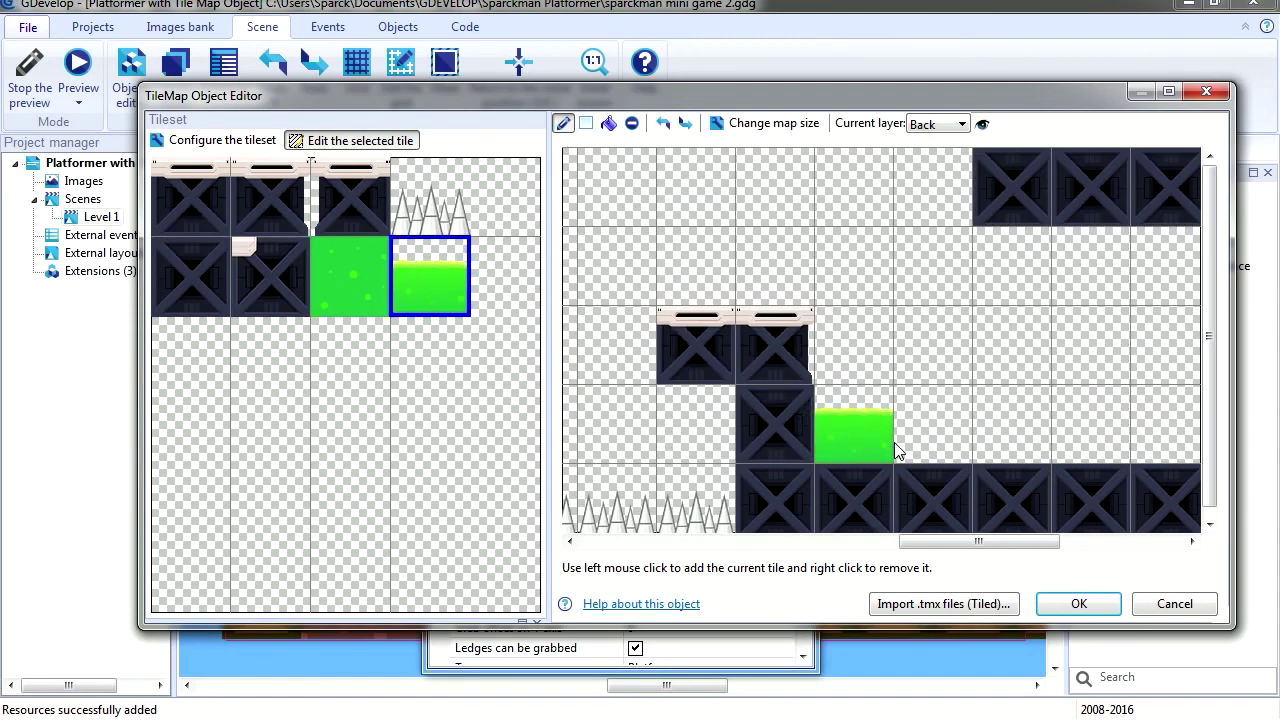
click(930, 437)
right_click(943, 442)
right_click(850, 440)
drag(1047, 543, 727, 553)
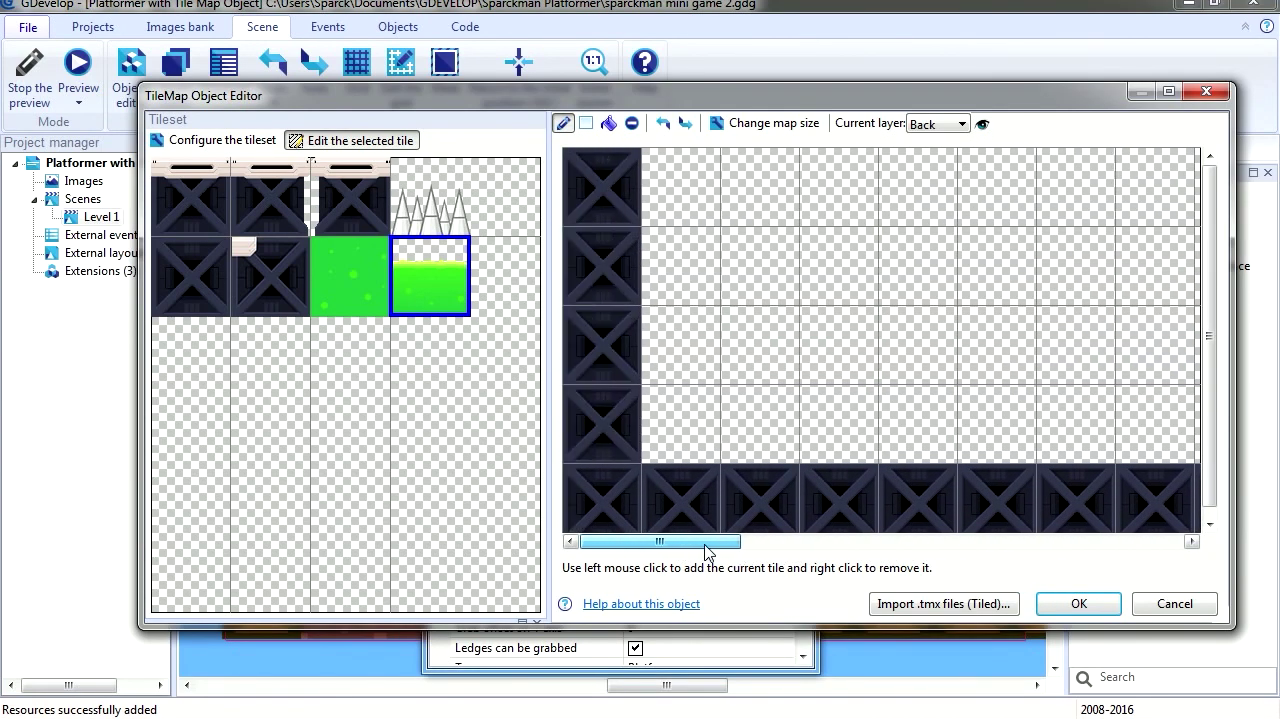
drag(705, 551, 763, 548)
click(852, 500)
click(921, 511)
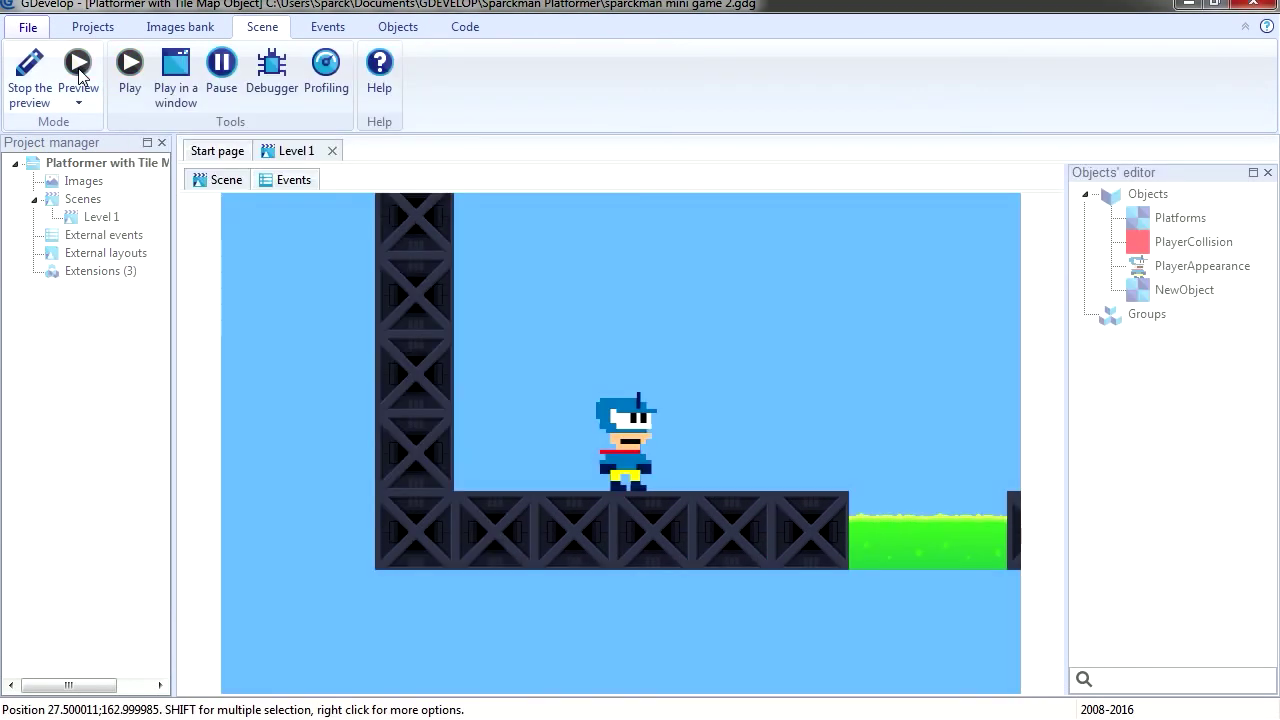
Run and jump the player across the acid pit, up the platforms and over the tall wall.
key(Right)
key(Left)
key(Right)
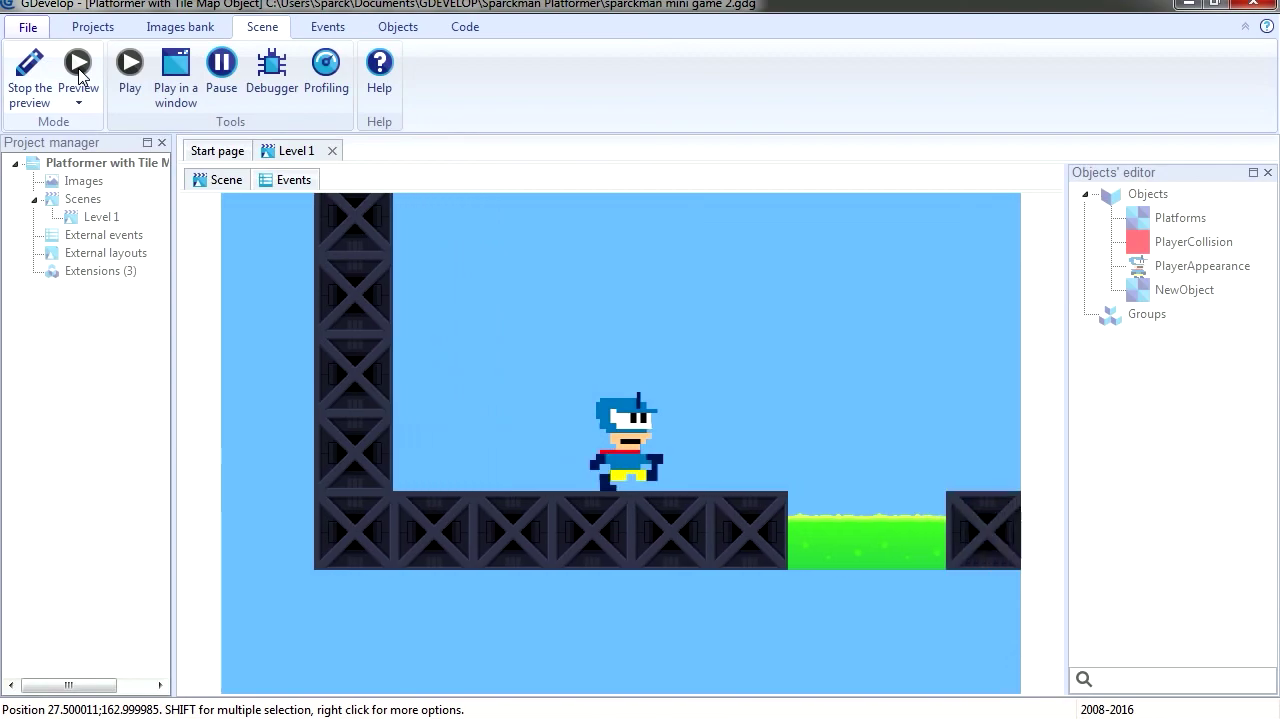
key(Right)
key(space)
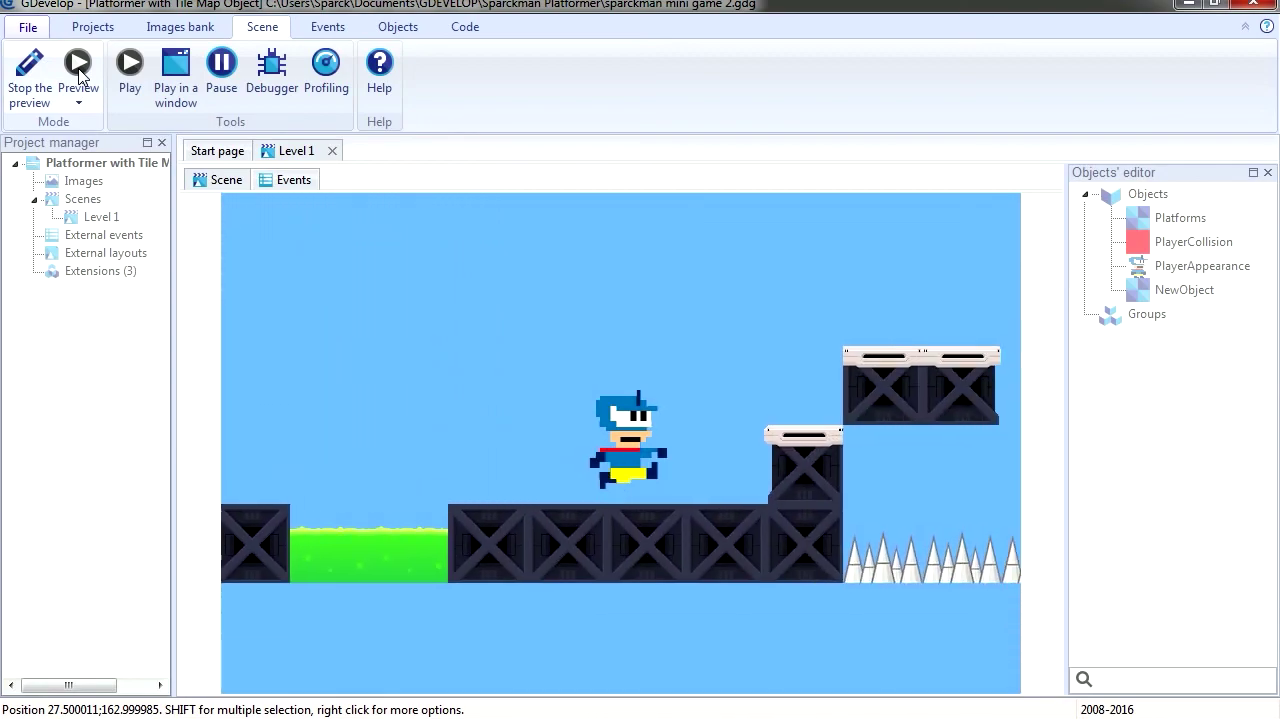
key(space)
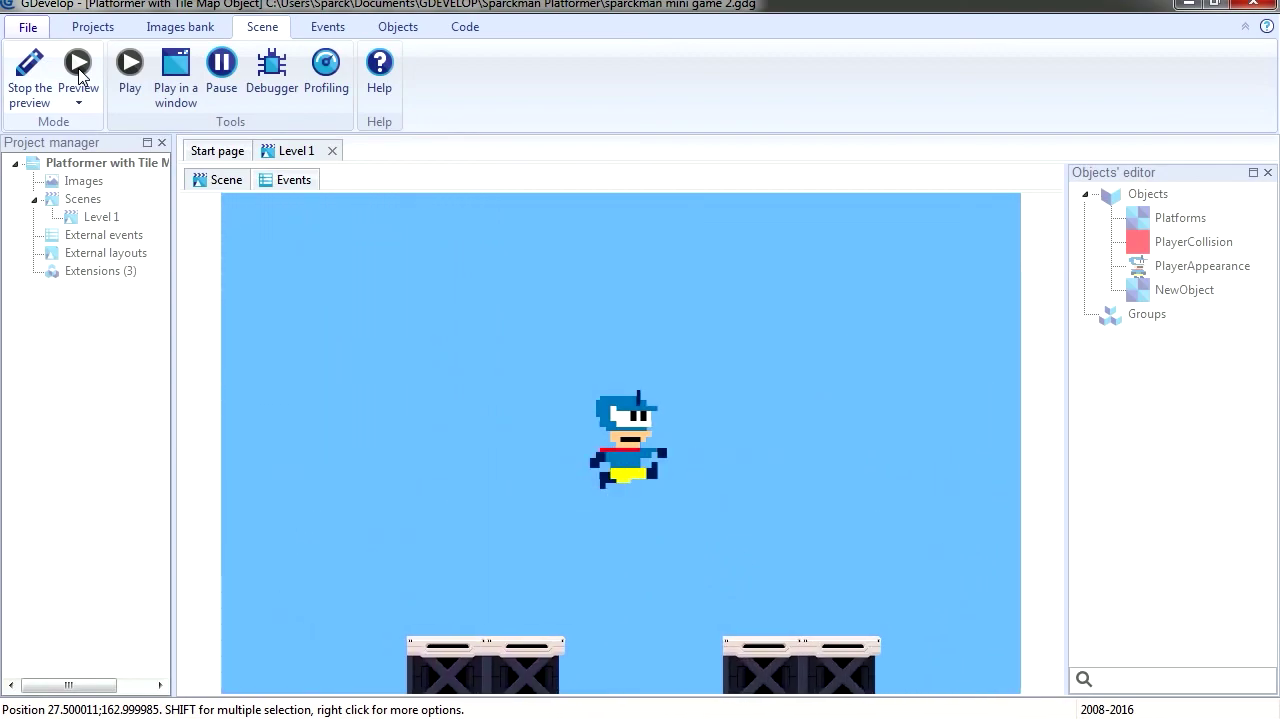
key(Right)
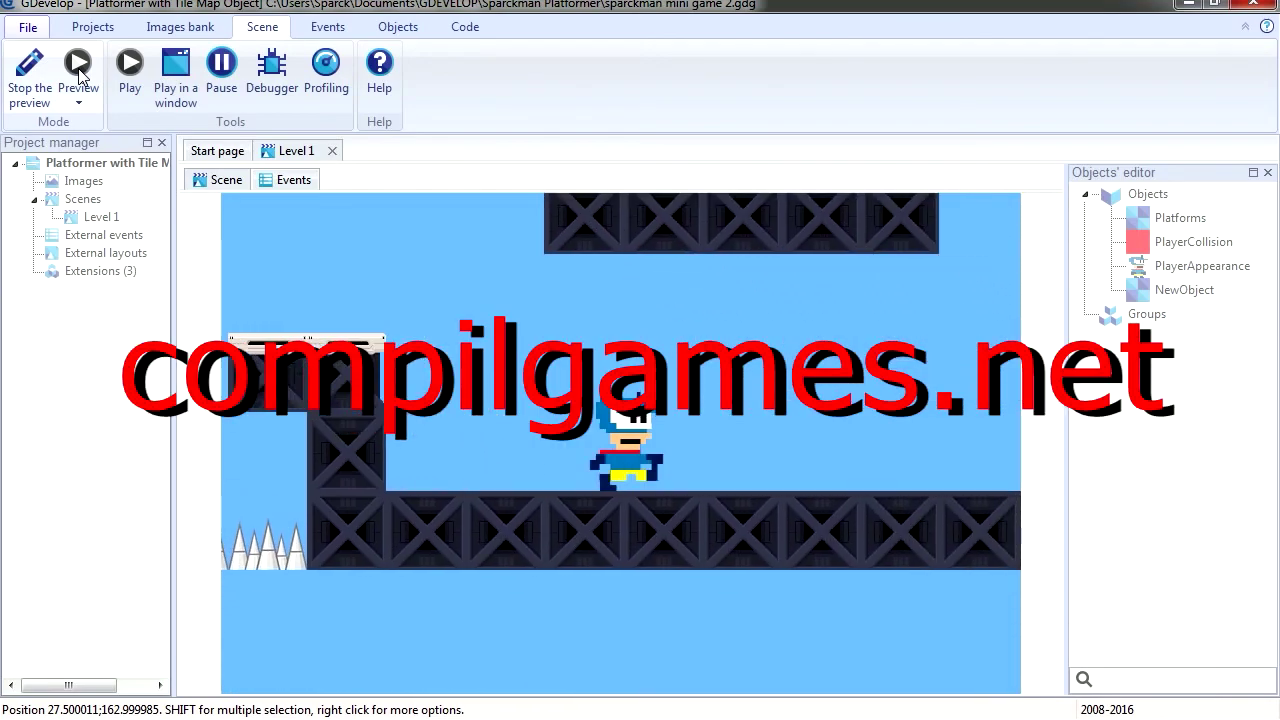
key(Right)
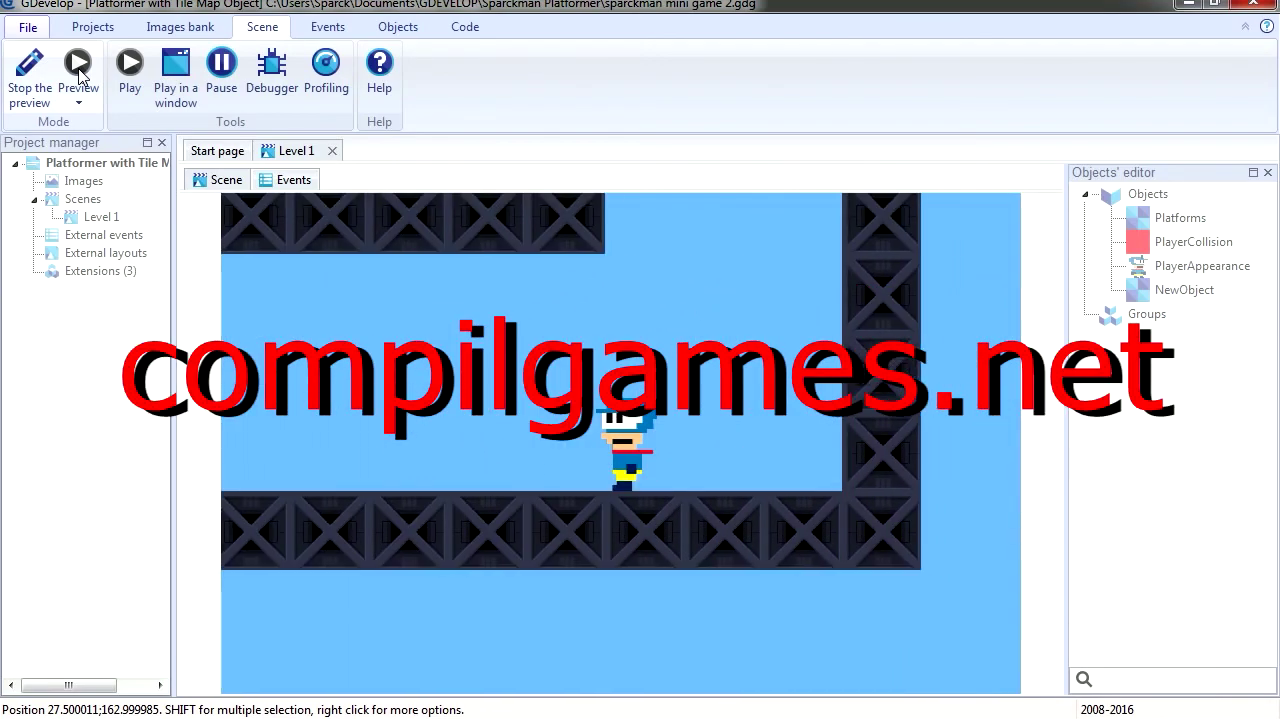
key(space)
key(Right)
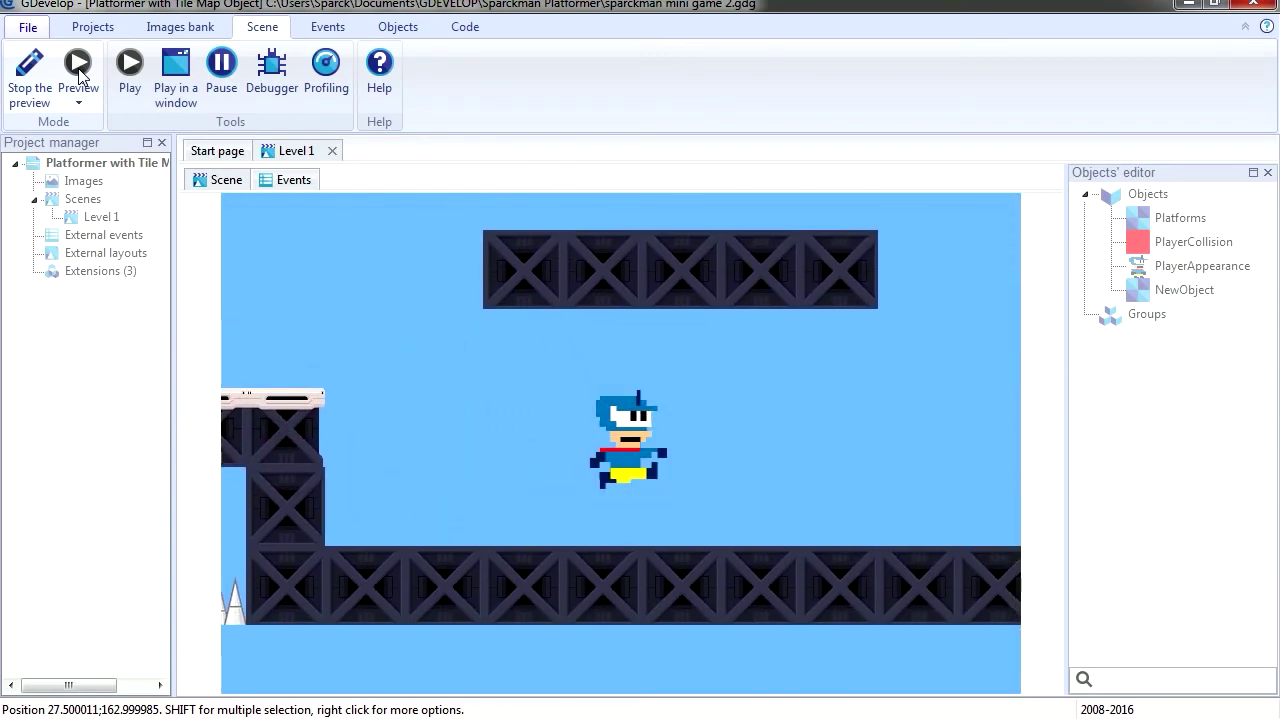
key(Right)
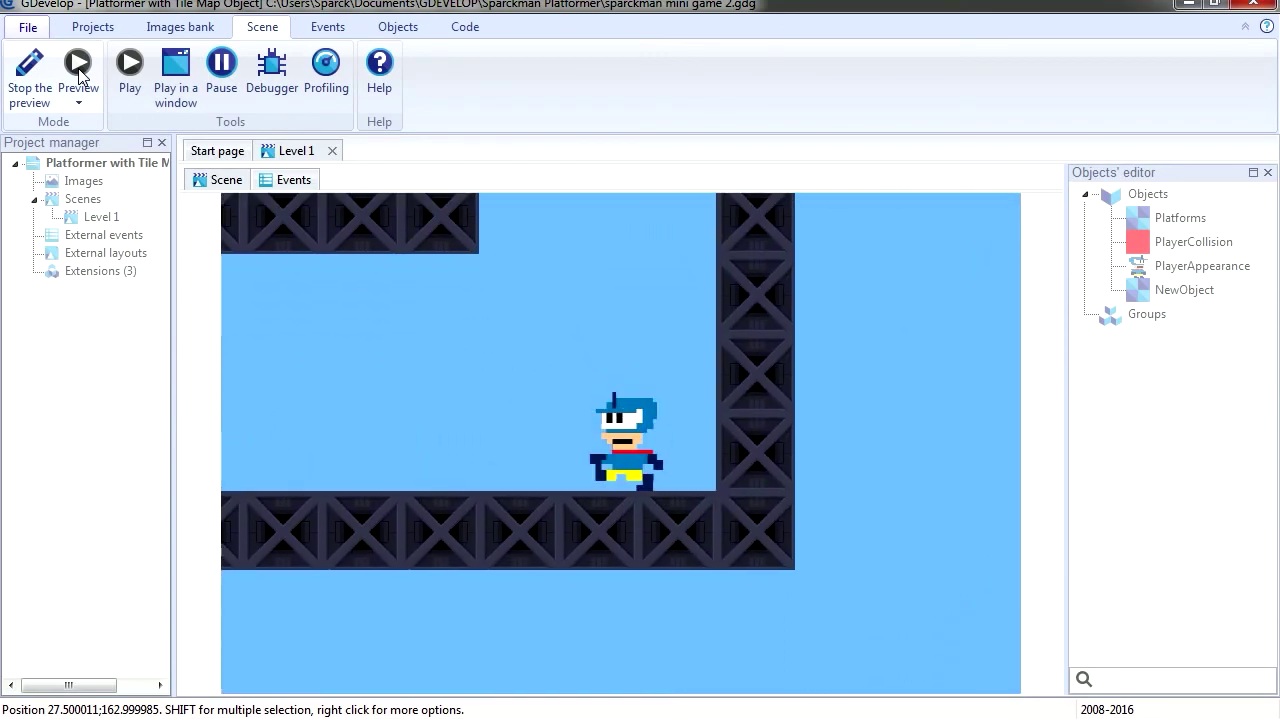
key(Left)
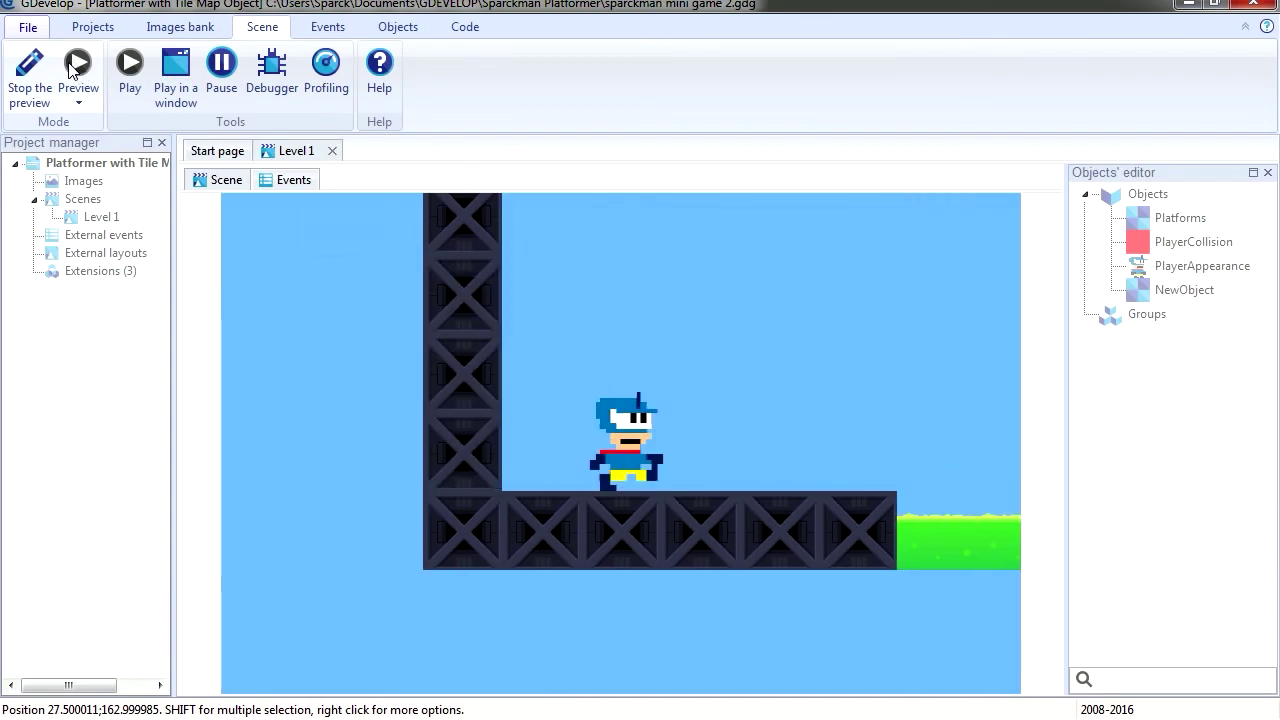
Make repeated runs jumping the player over the green acid toward the raised platforms.
key(Right)
key(space)
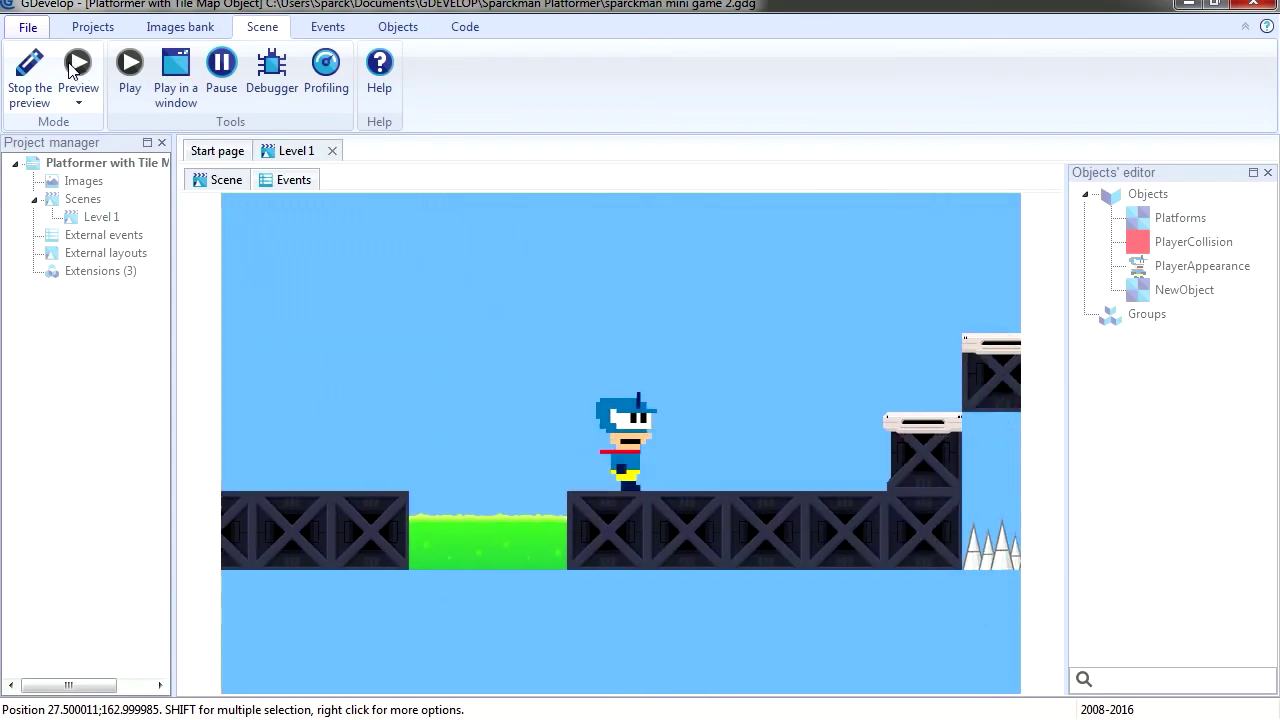
key(Right)
key(space)
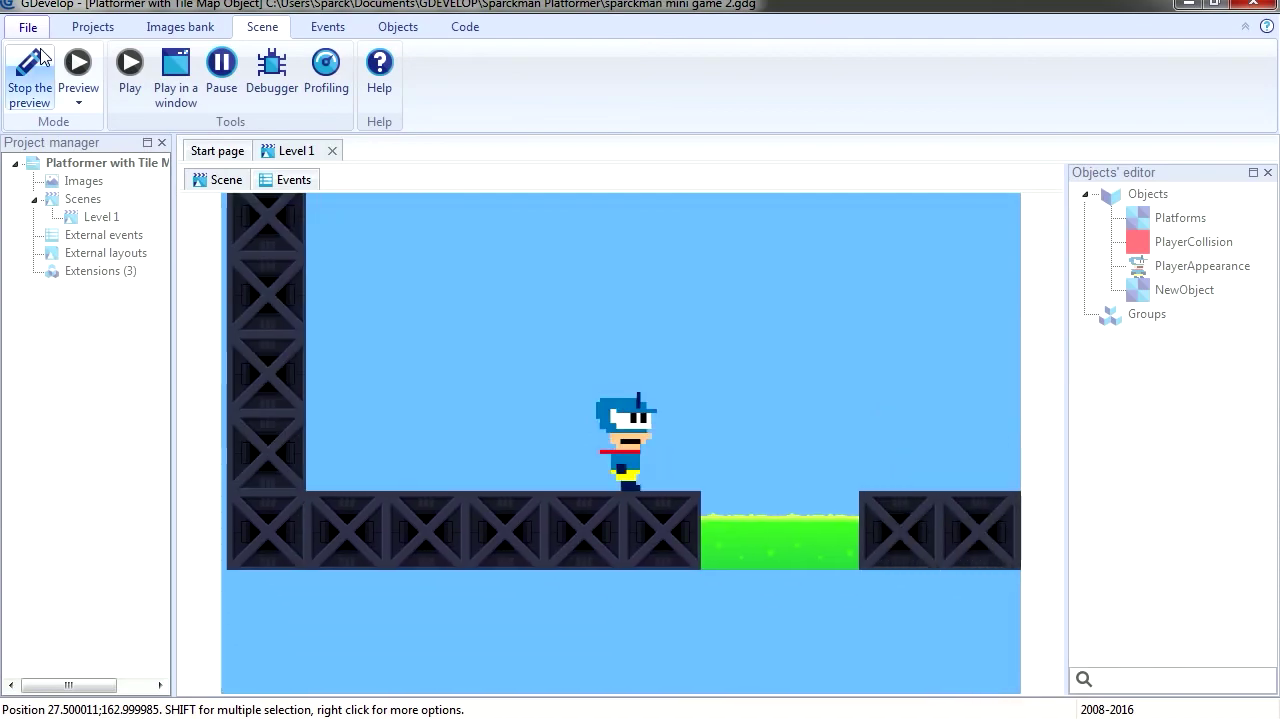
key(Right)
key(space)
key(space)
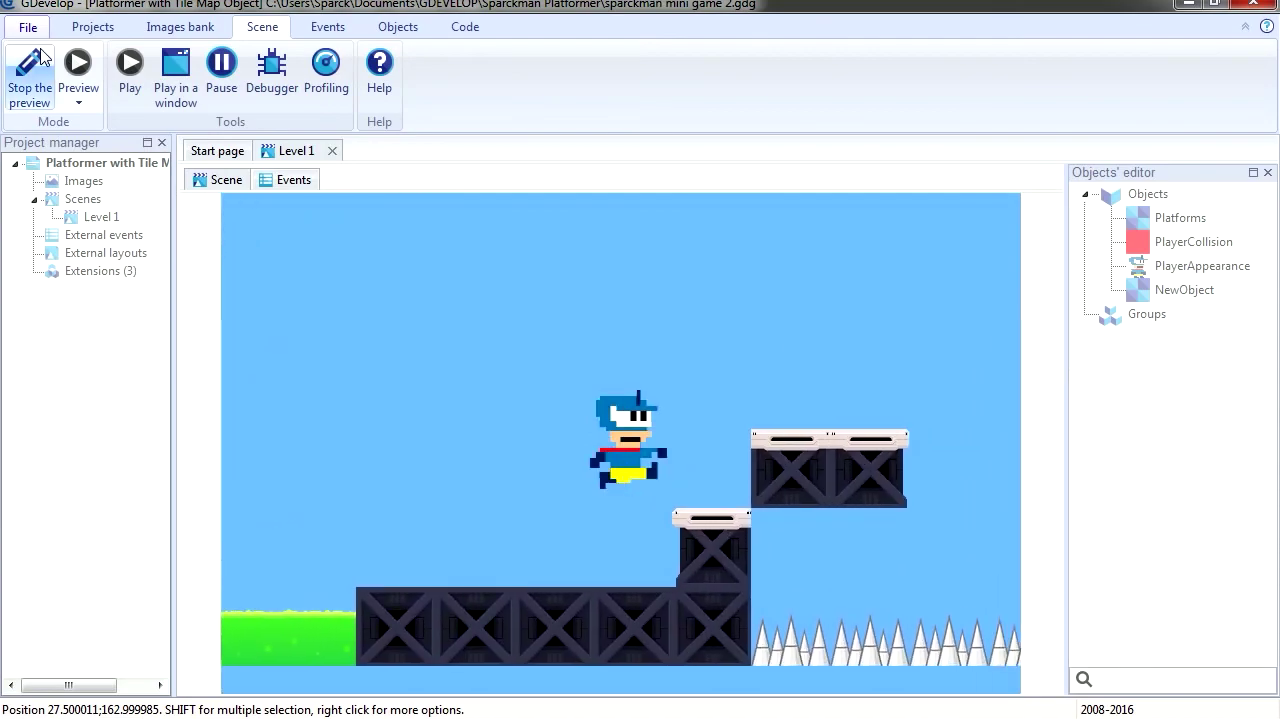
key(space)
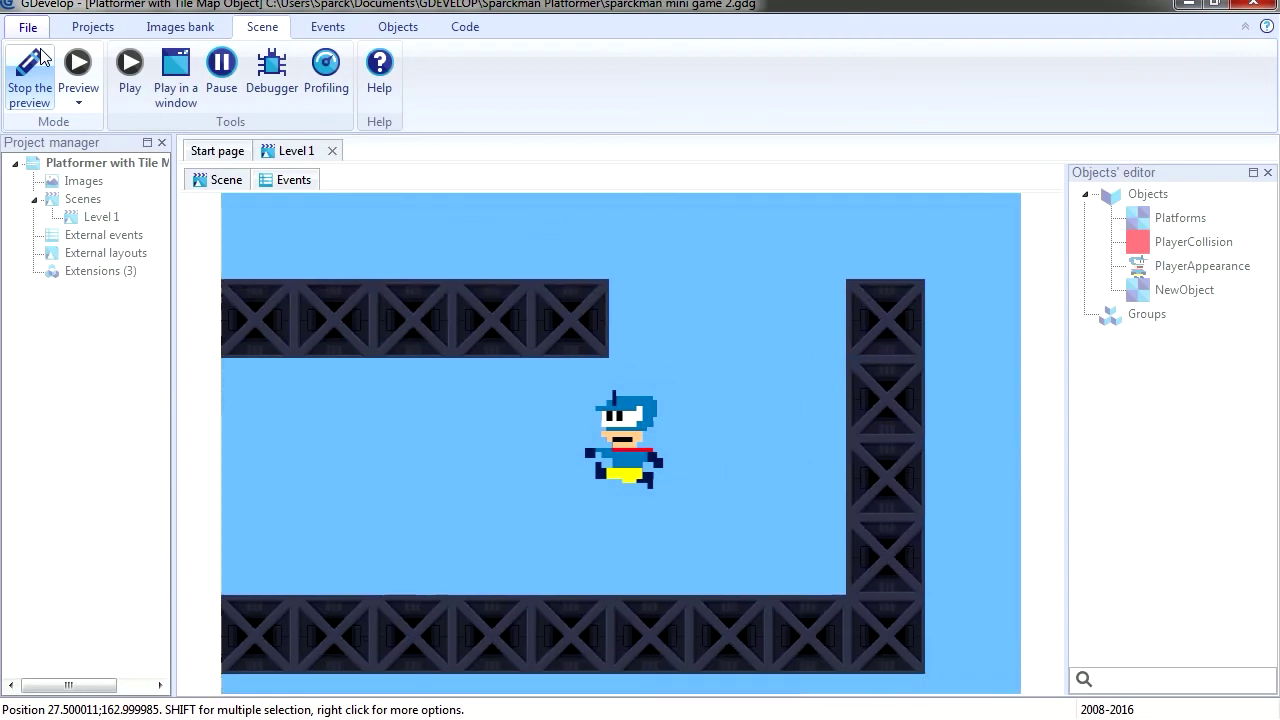